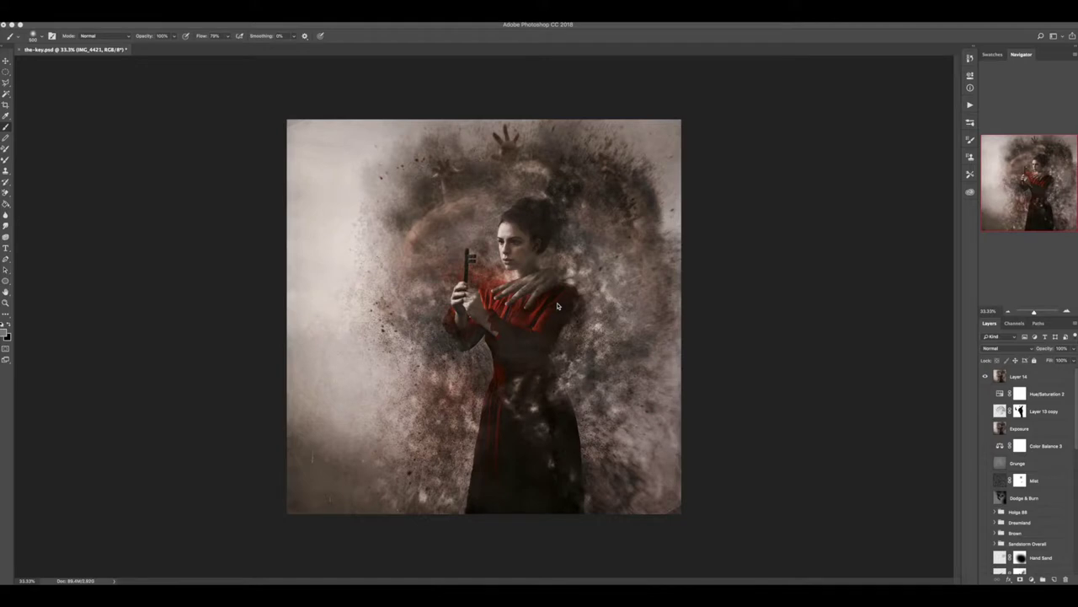
left_click(987, 379, "alt")
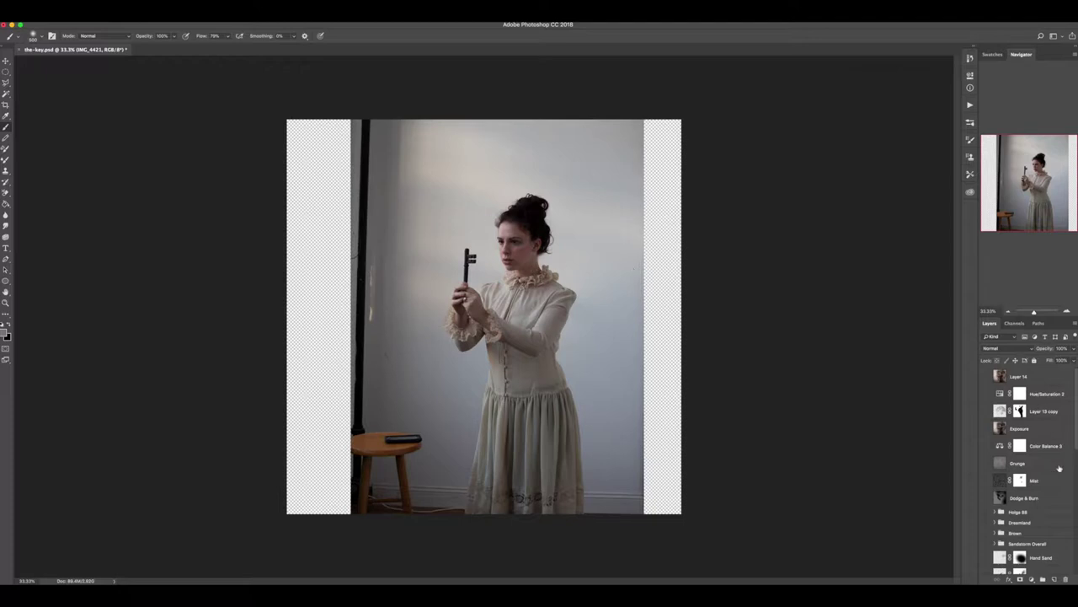
scroll(1059, 465, "down", 10)
scroll(1059, 466, "up", 3)
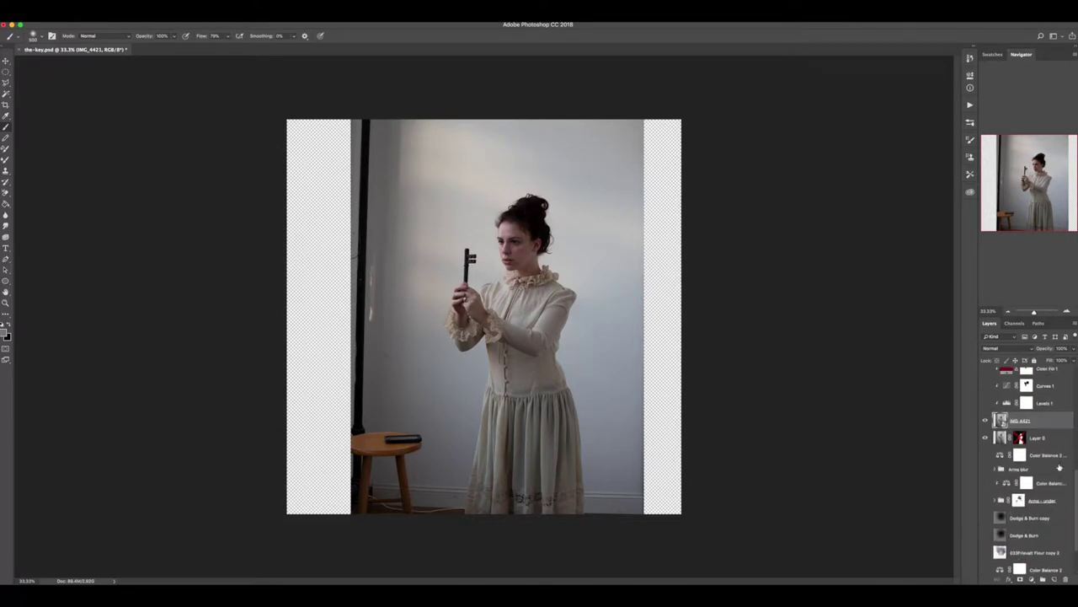
Hide the IMG_4421 photo and target Layer 0's mask, leaving the woman with the key on transparency.
left_click(987, 421)
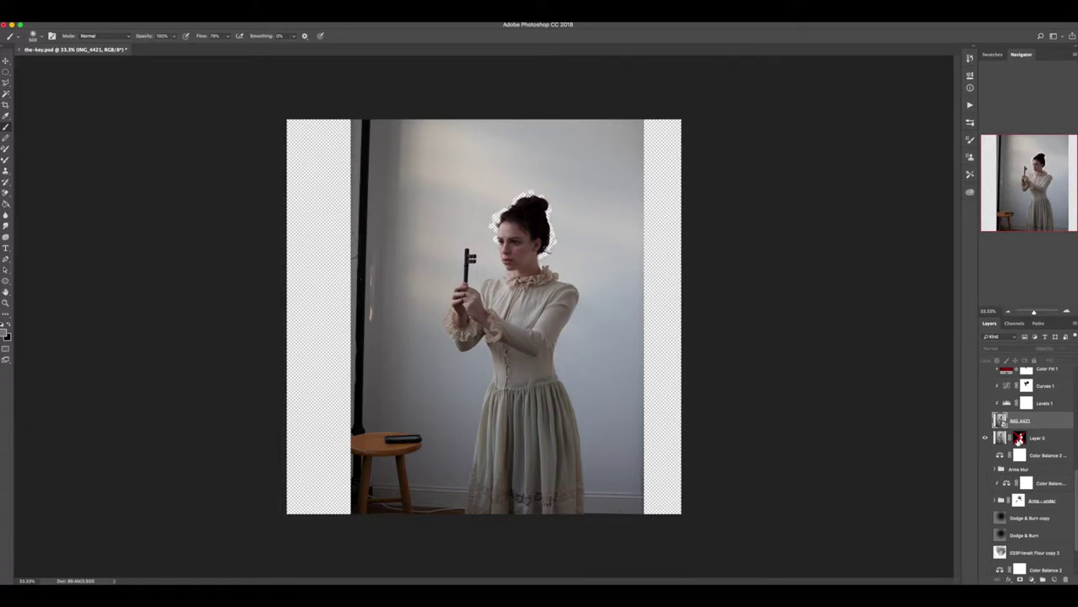
left_click(1019, 439)
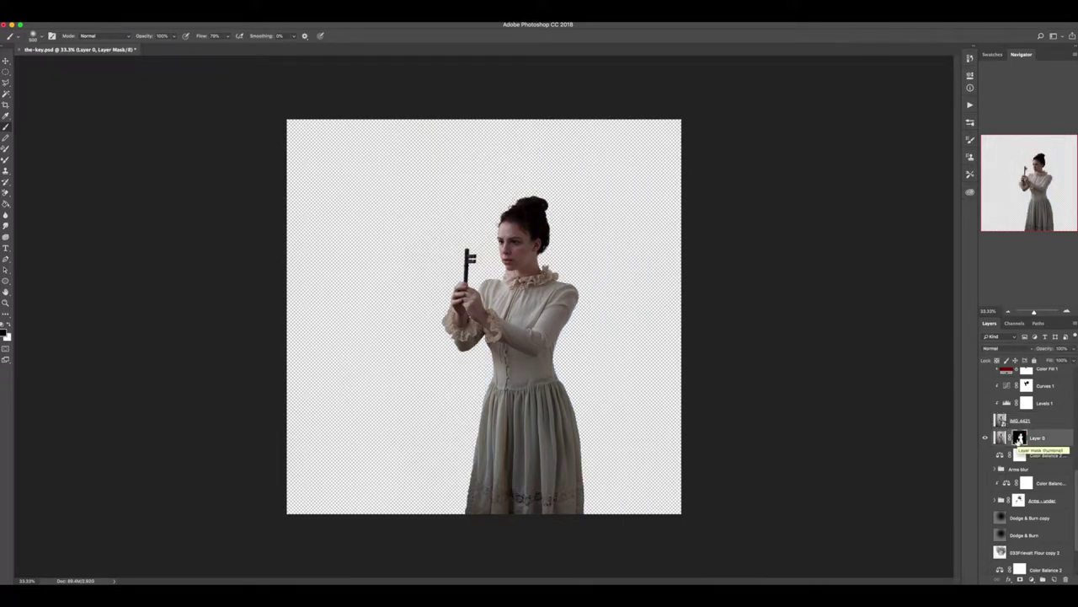
scroll(1020, 439, "down", 3)
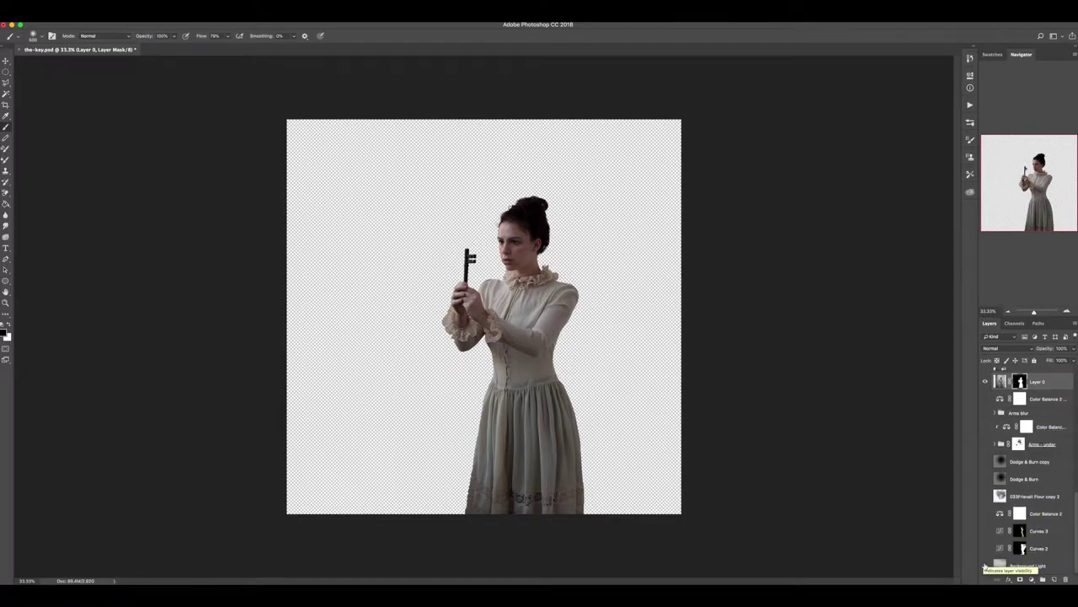
Show the Background Light layer alone with Layer 0 hidden, and select it.
left_click(986, 565)
left_click(987, 382)
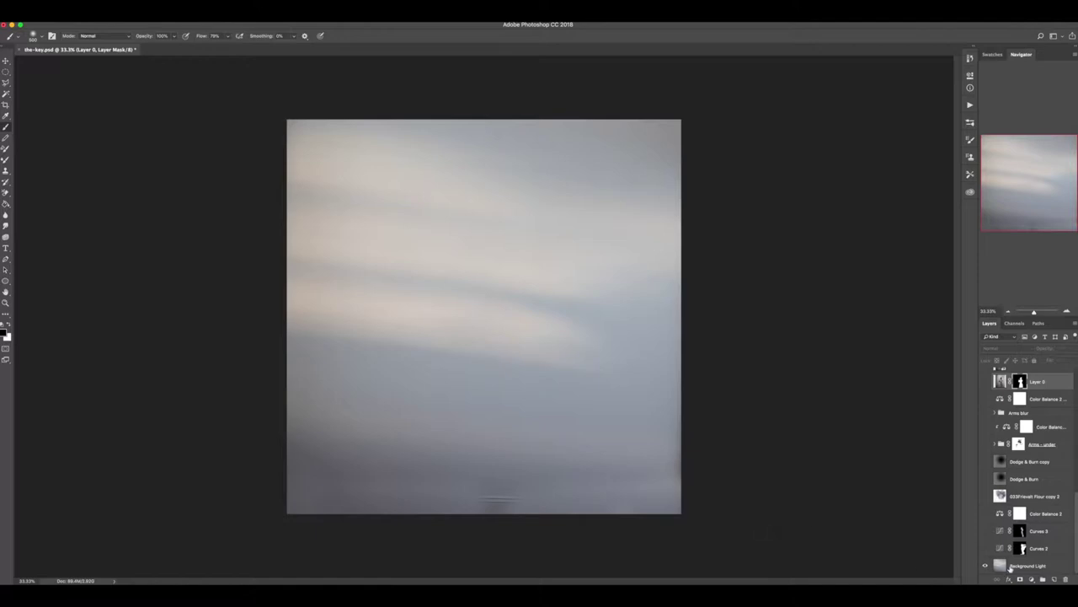
left_click(1011, 568)
Free-transform Background Light, stretching its left edge so the backdrop fills the canvas width.
key("super+t")
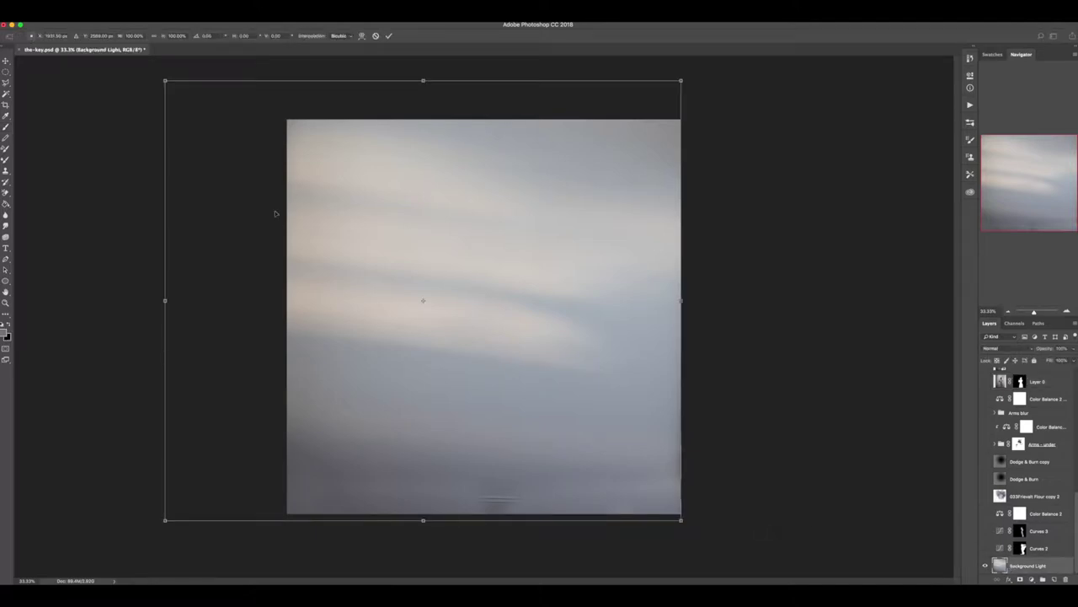
left_click_drag(166, 301, 388, 303)
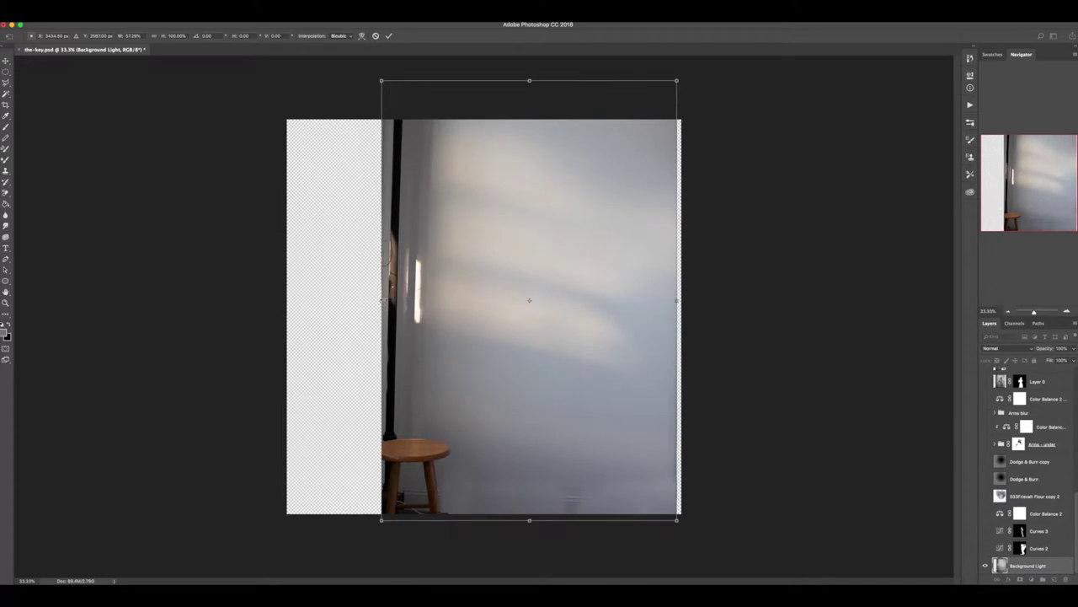
left_click_drag(387, 300, 171, 300)
mouse_move(400, 362)
left_mouse_down()
mouse_move(416, 362)
mouse_move(401, 362)
left_mouse_up()
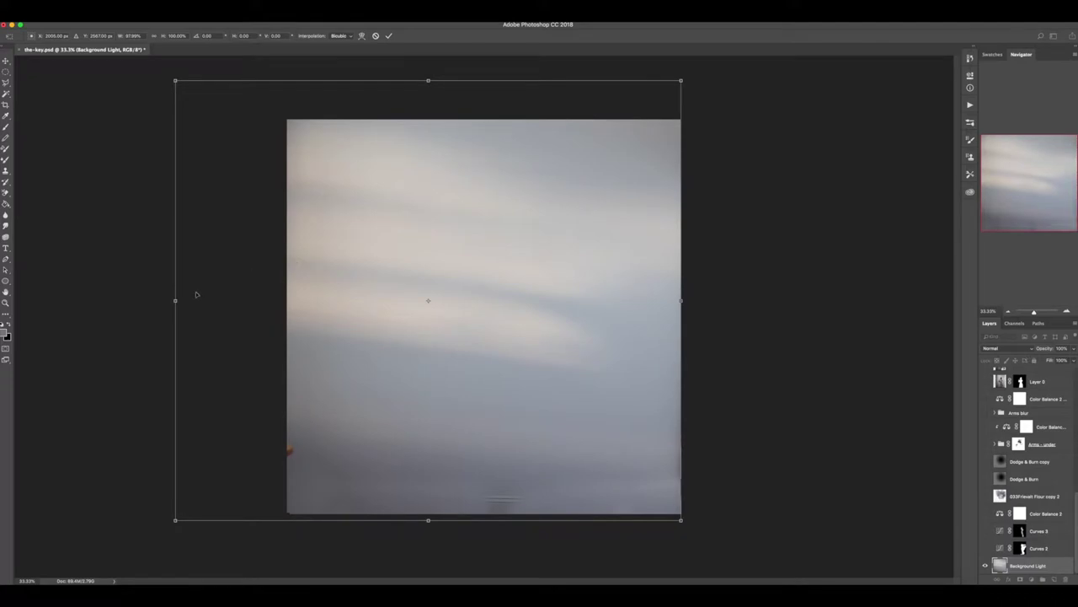
left_click_drag(175, 300, 159, 300)
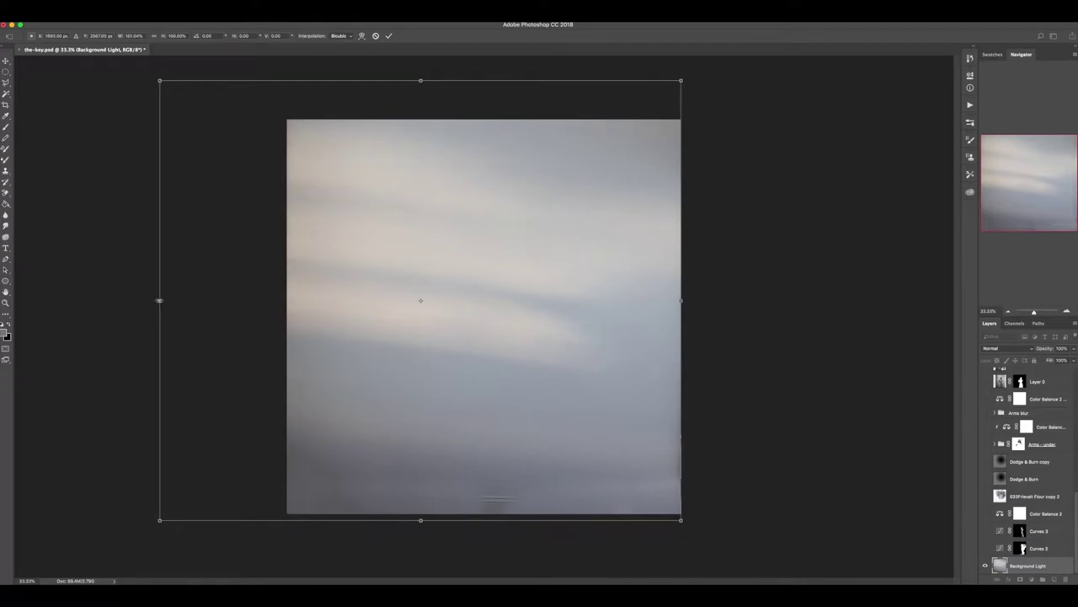
mouse_move(159, 300)
left_mouse_down()
mouse_move(297, 300)
mouse_move(165, 302)
left_mouse_up()
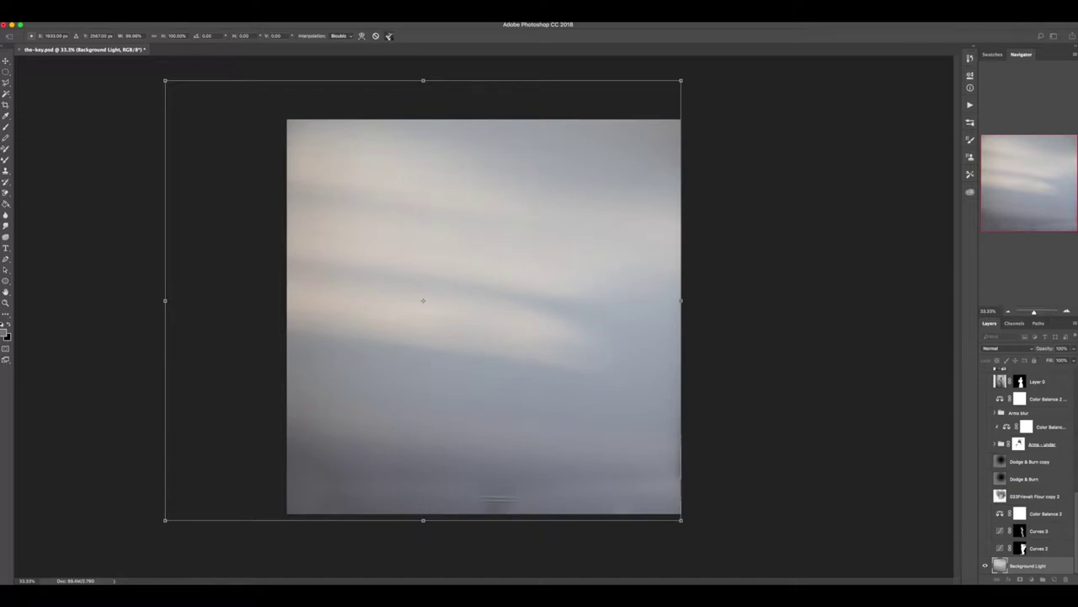
left_click(389, 36)
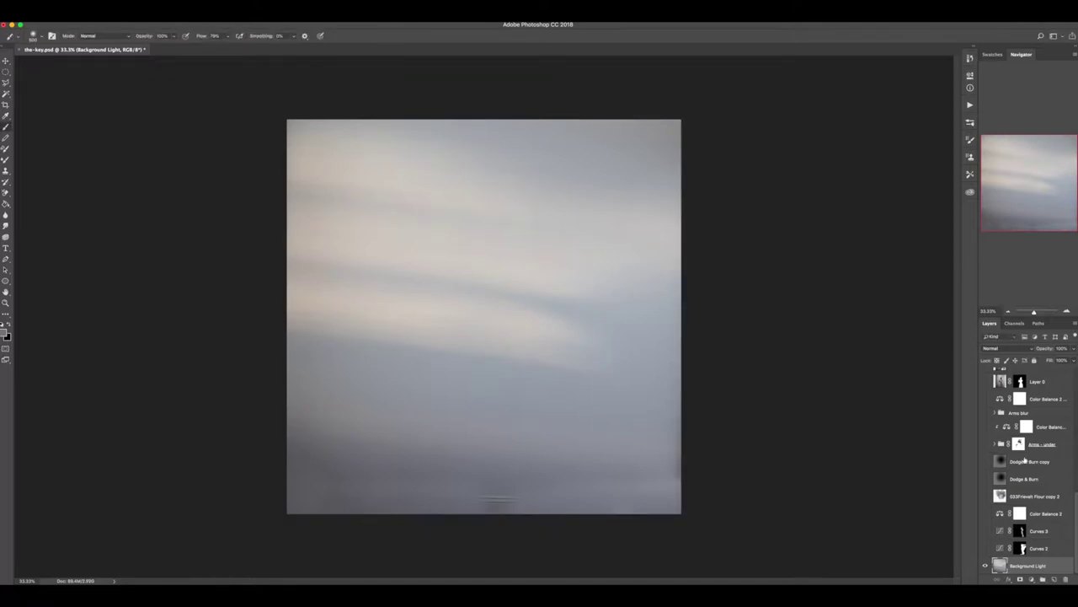
Compare against the finished Layer 14 composite, then show the Layer 0 woman over the backdrop.
scroll(1025, 461, "up", 5)
left_click(986, 377)
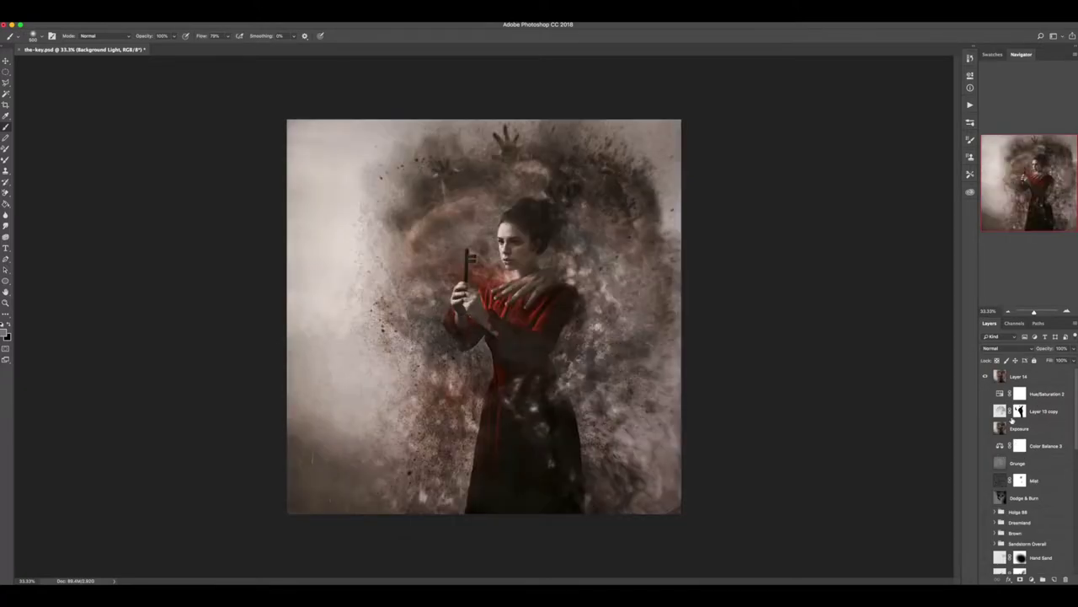
left_click(987, 377)
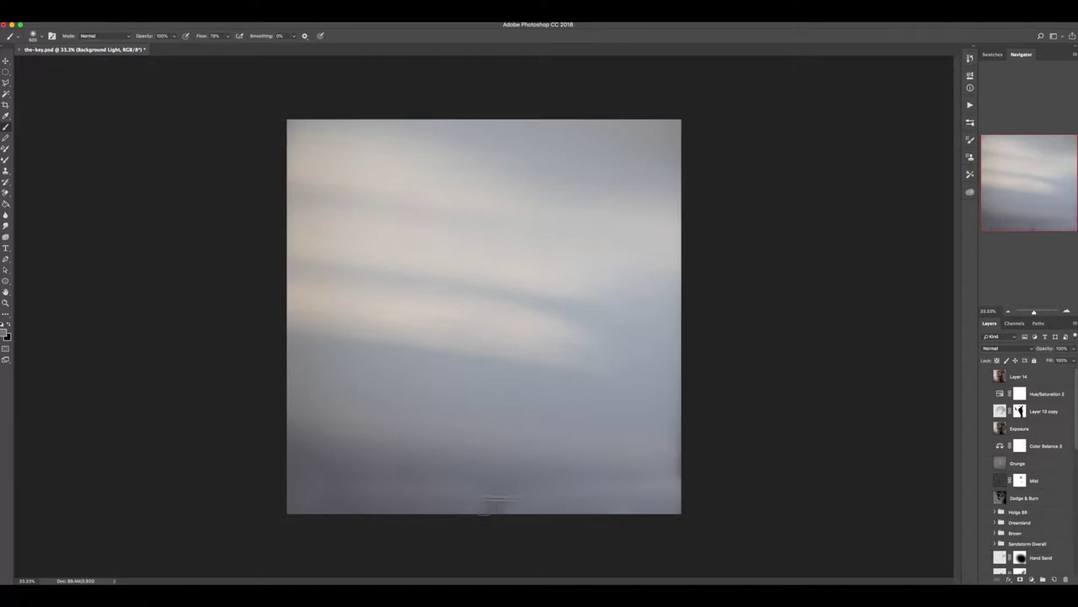
scroll(972, 537, "down", 5)
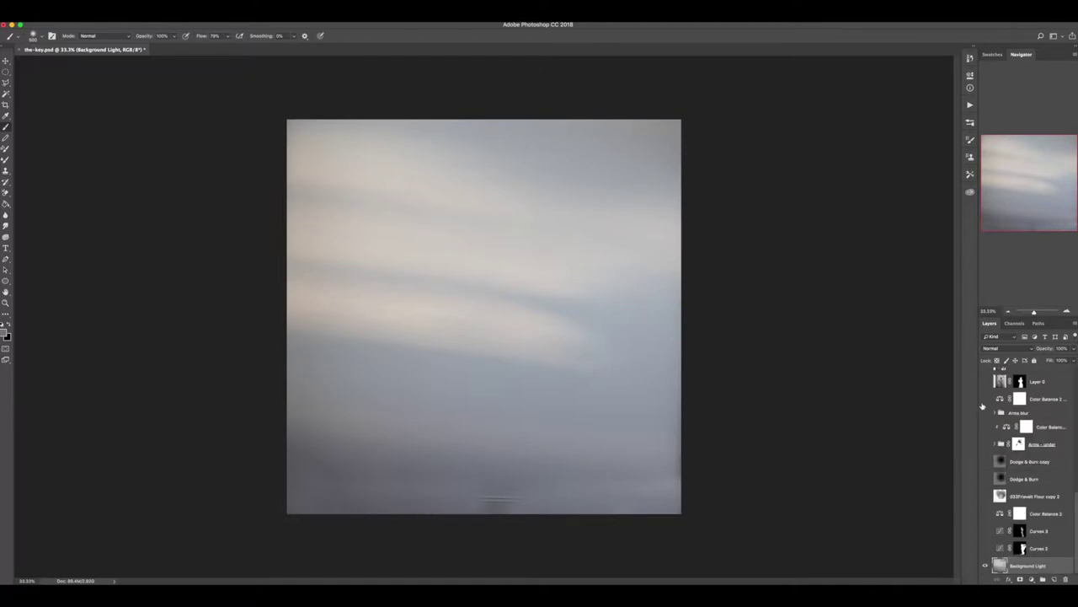
left_click(985, 381)
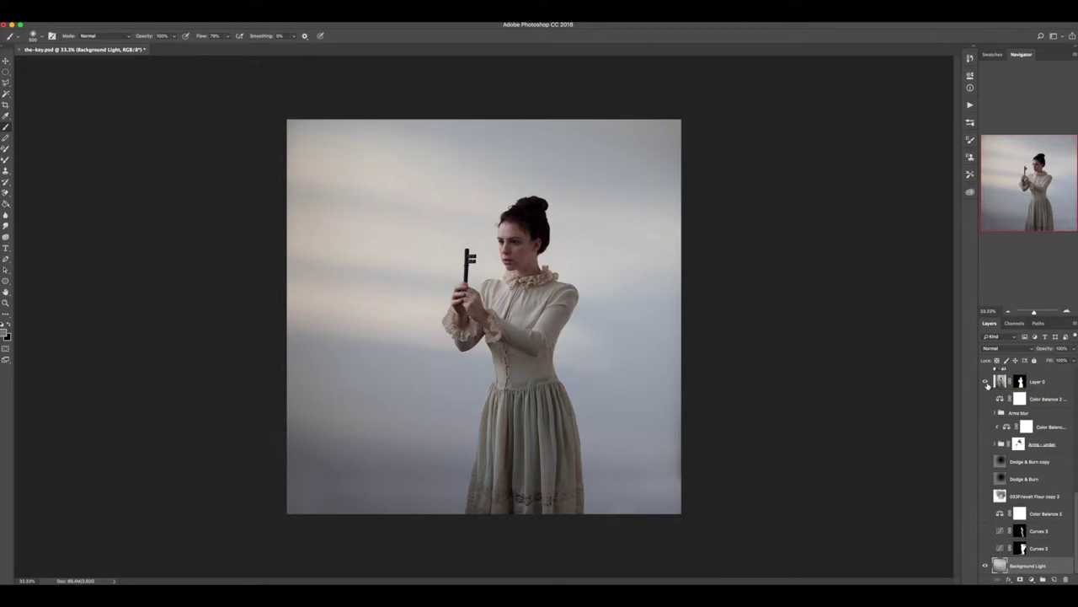
Expand and show the Arms - under group, disabling the masks on Layers 8, 3, 2 and 1.
left_click(996, 443)
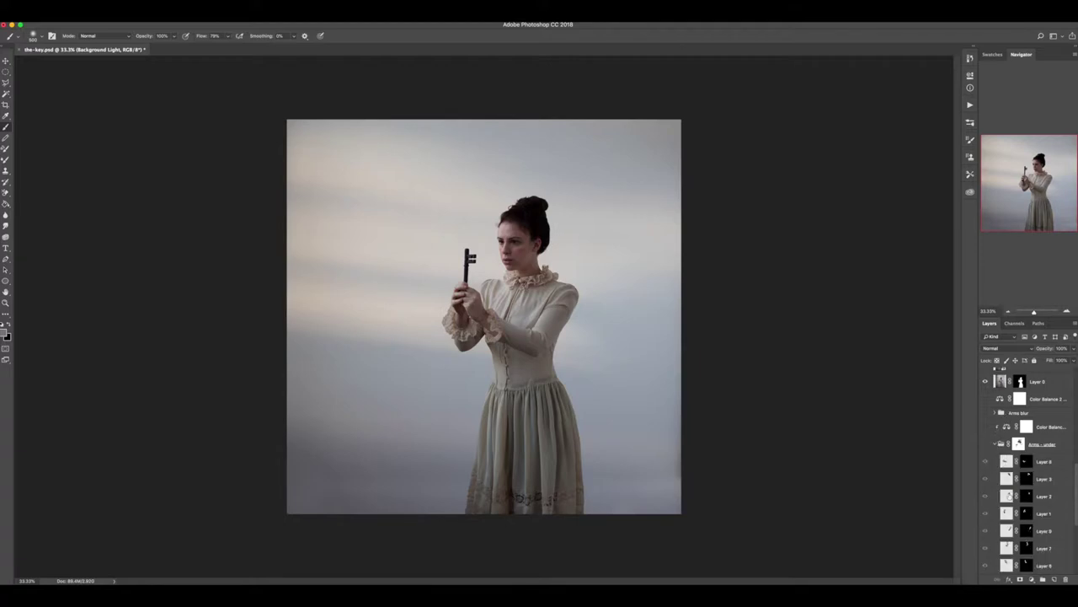
left_click(985, 444)
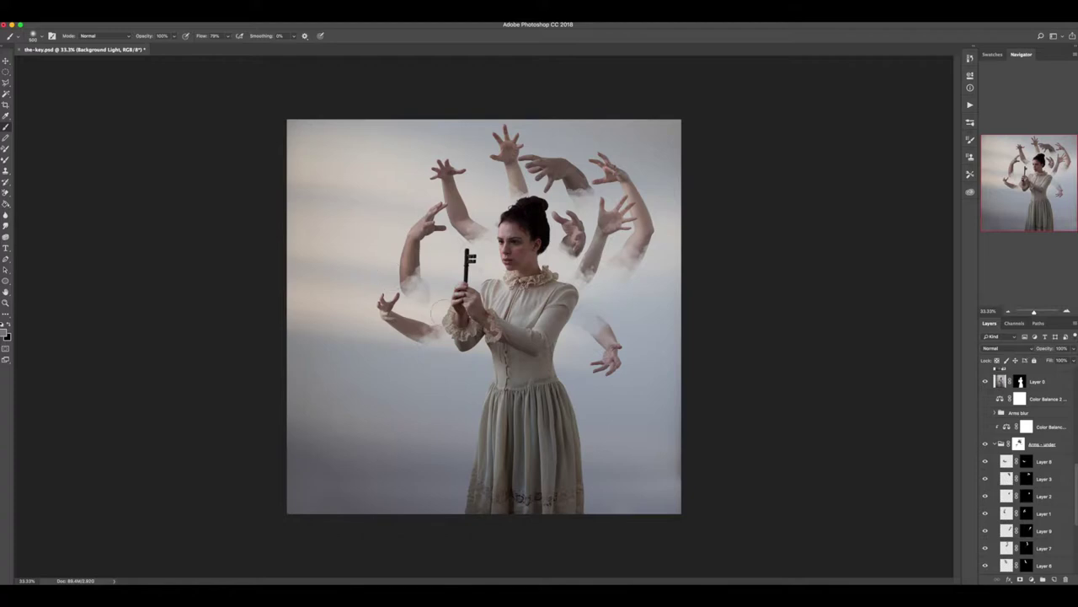
right_click(1025, 461)
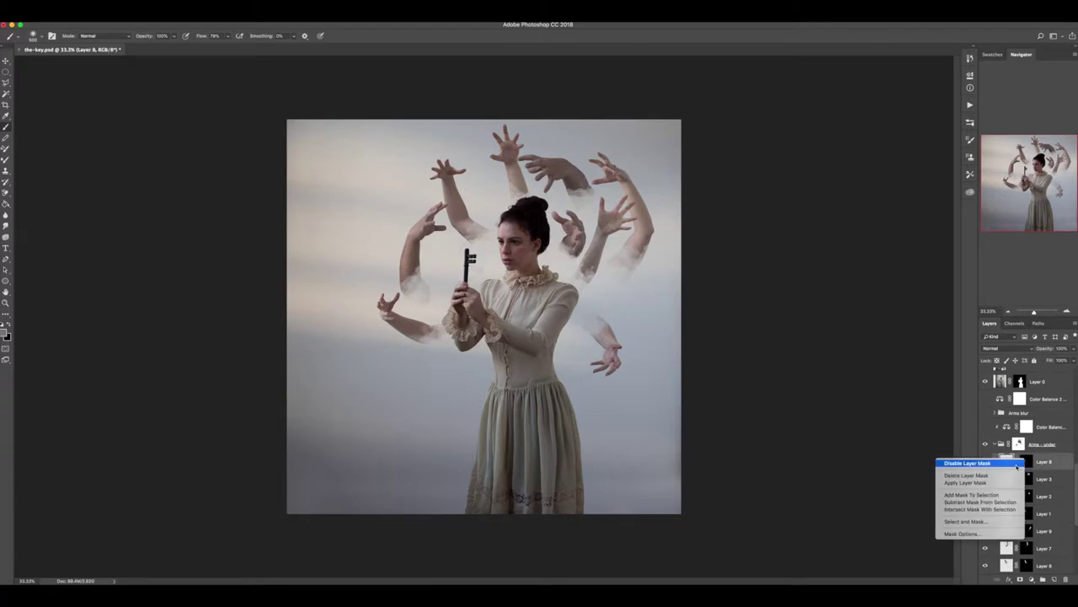
left_click(1015, 460)
left_click(1026, 478)
right_click(1026, 479)
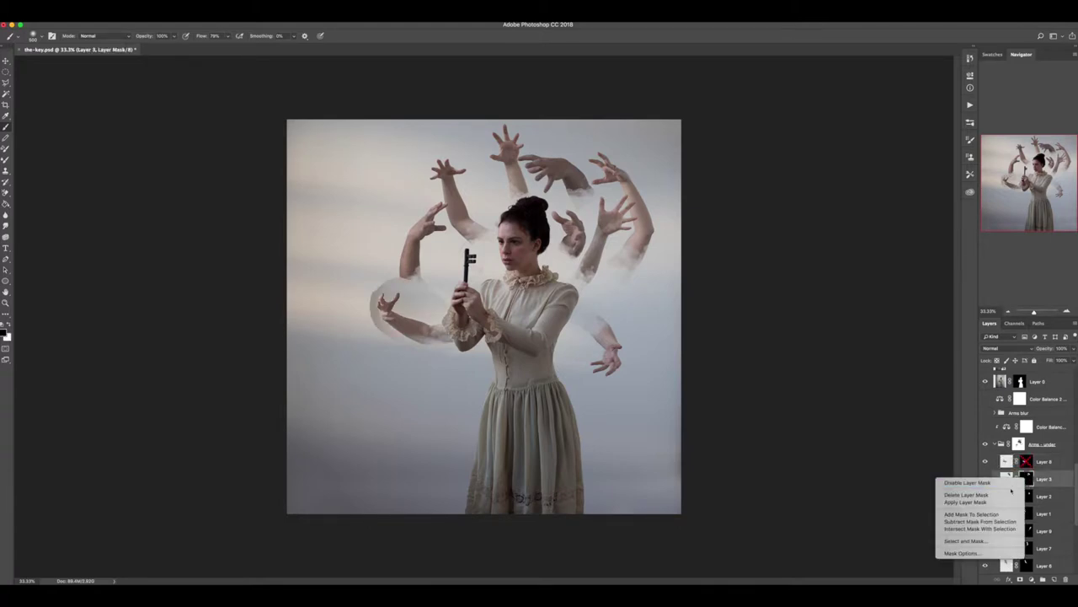
left_click(1015, 480)
right_click(1027, 498)
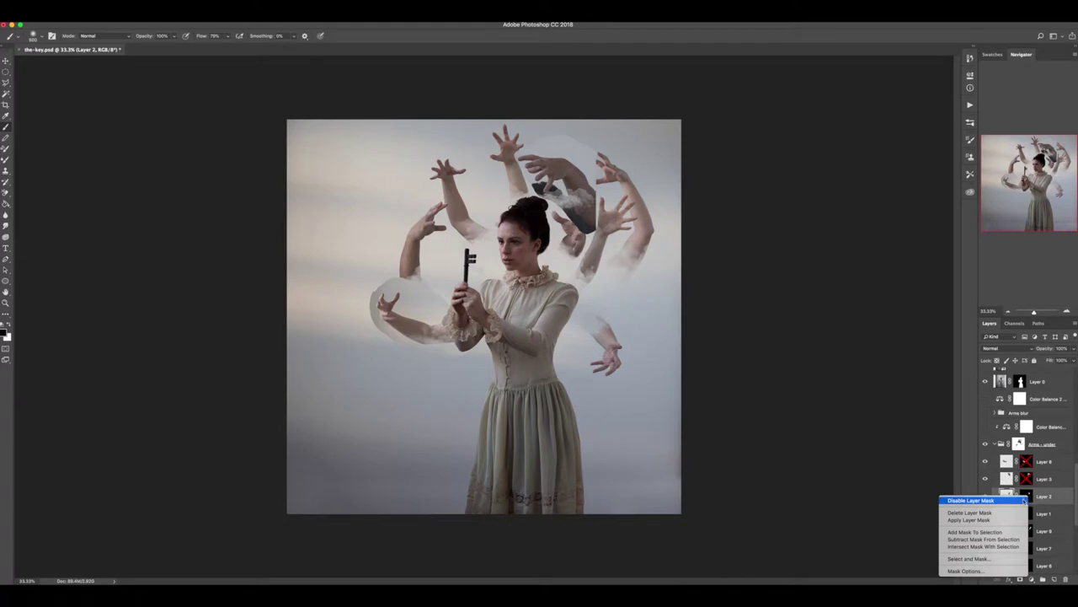
left_click(1016, 499)
right_click(1026, 513)
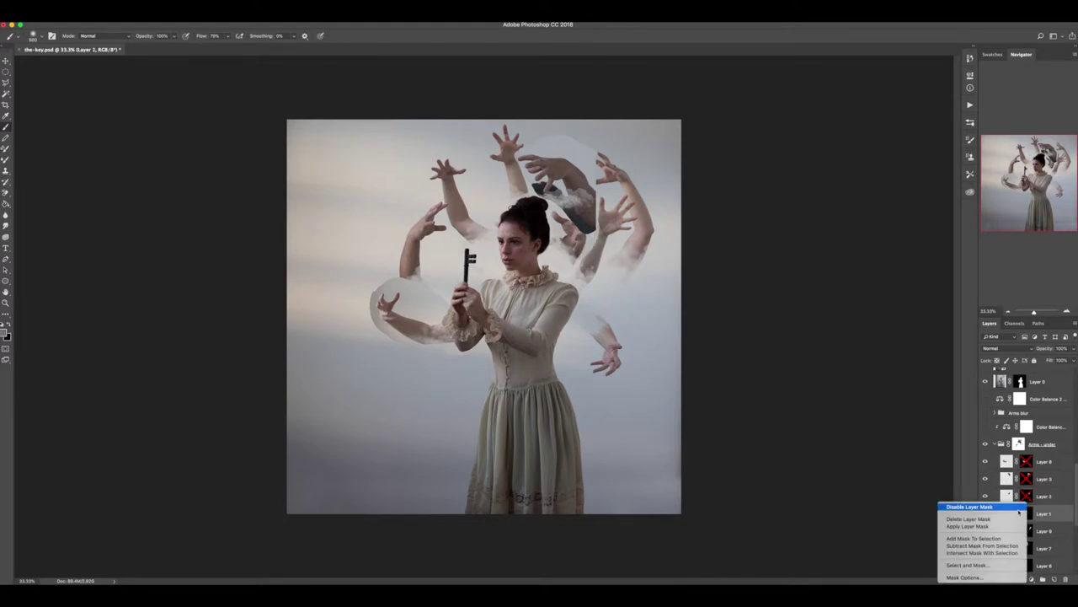
left_click(1015, 504)
Disable the layer masks on Layers 9, 7, 6, 10 and 5 as well.
right_click(1026, 533)
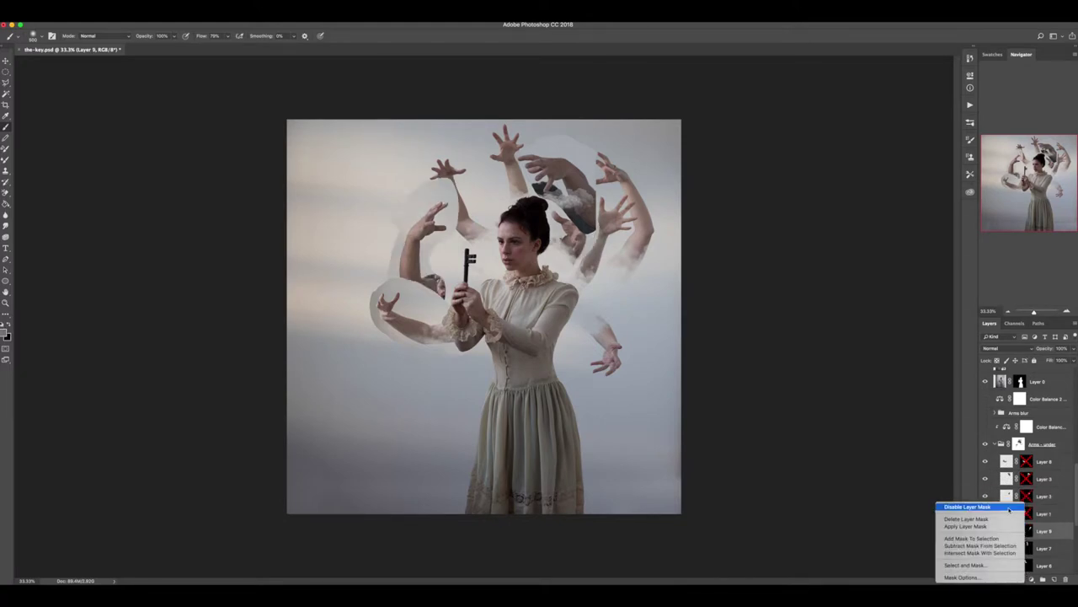
left_click(1009, 508)
right_click(1028, 548)
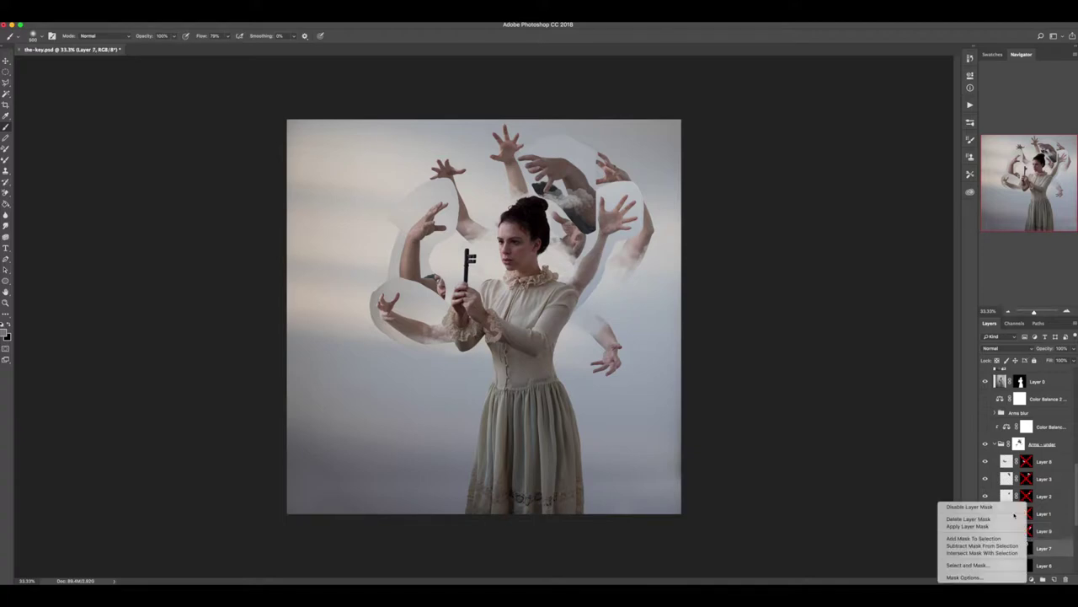
left_click(1014, 508)
scroll(1024, 509, "down", 3)
right_click(1028, 504)
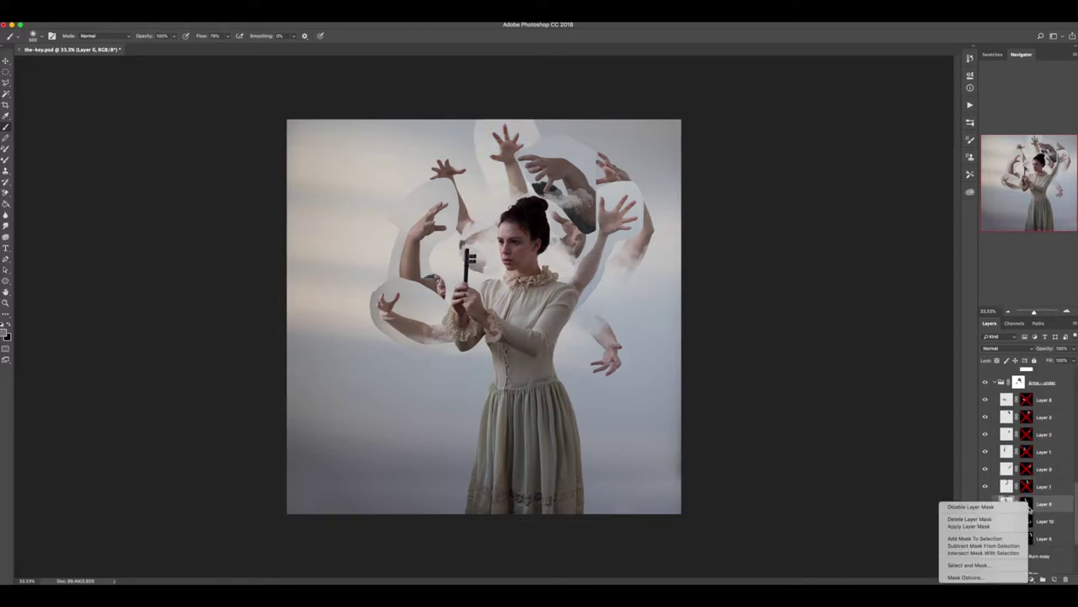
left_click(1015, 506)
right_click(1028, 523)
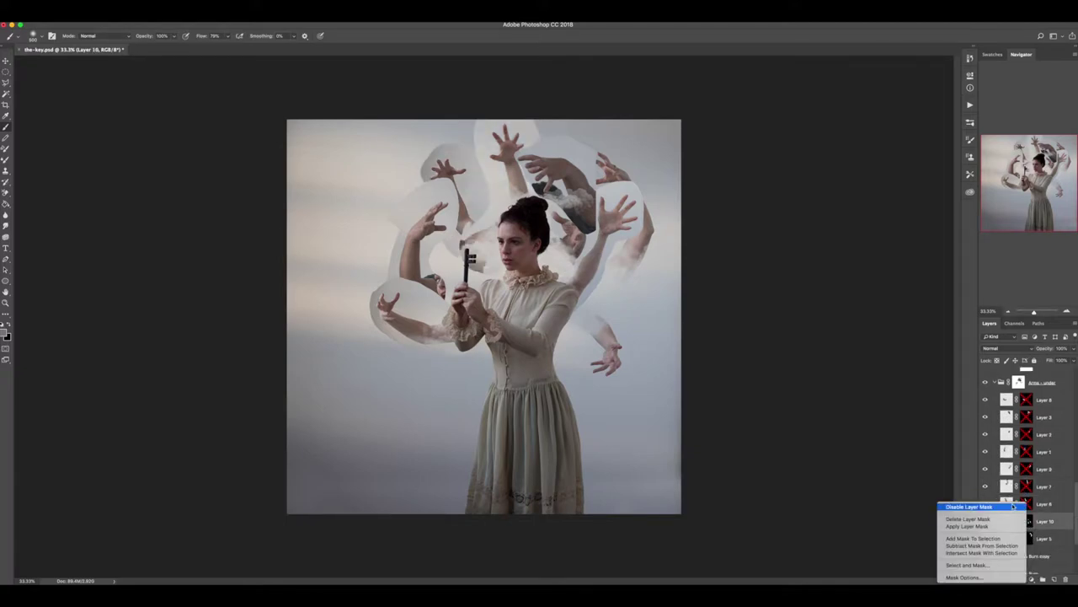
left_click(1015, 507)
right_click(1028, 538)
left_click(1014, 507)
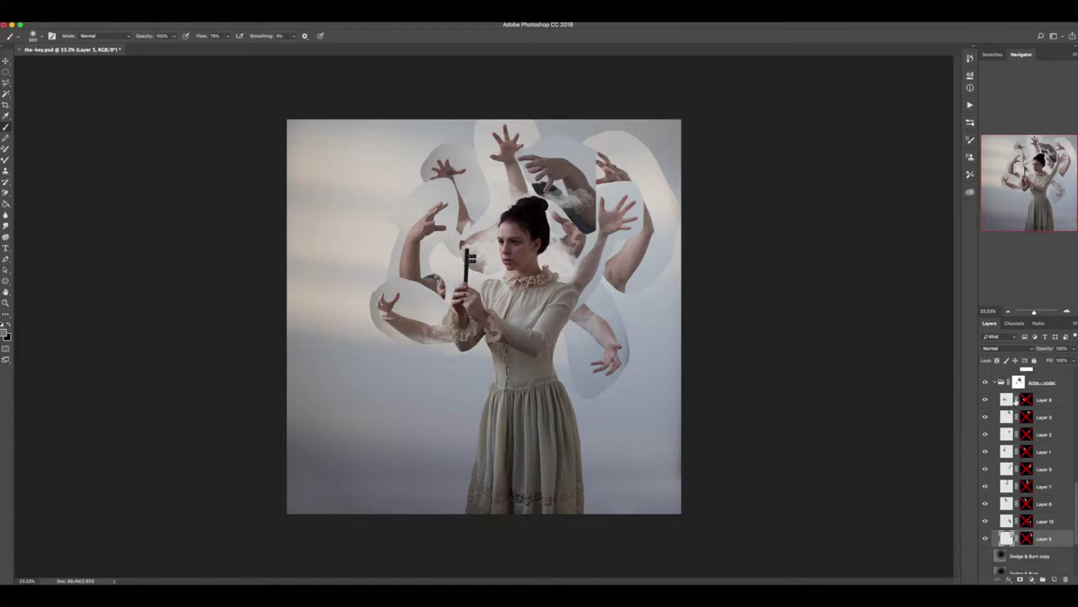
Re-enable the masks on Layers 8, 3, 2, 1, 9, 7, 6, 10 and 5, then collapse the group.
left_click(1027, 399, "shift")
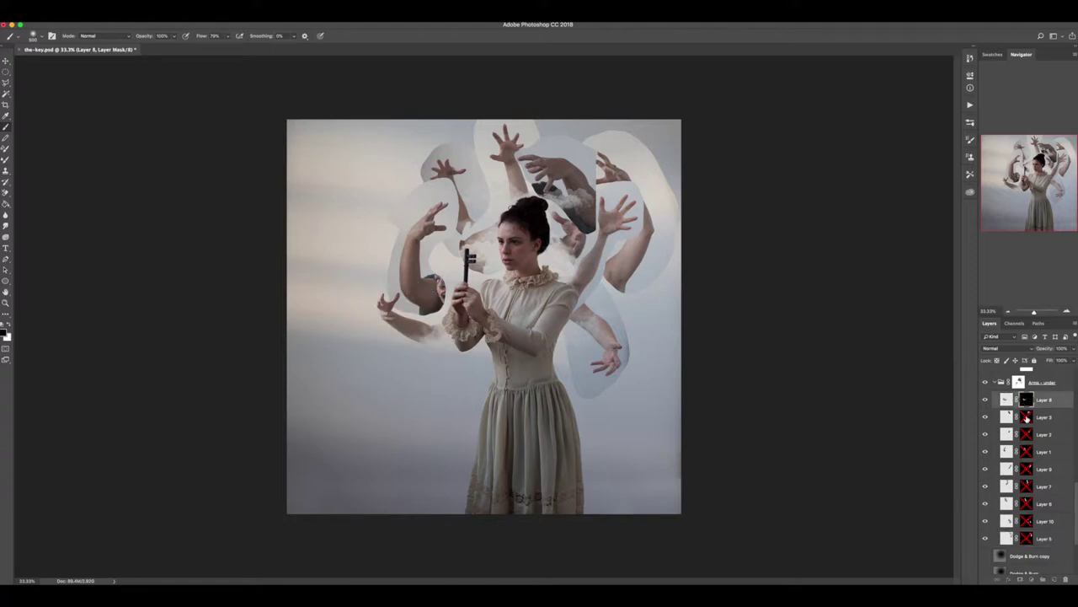
left_click(1027, 417, "shift")
left_click(1026, 434, "shift")
left_click(1026, 452, "shift")
left_click(1026, 469, "shift")
left_click(1026, 487, "shift")
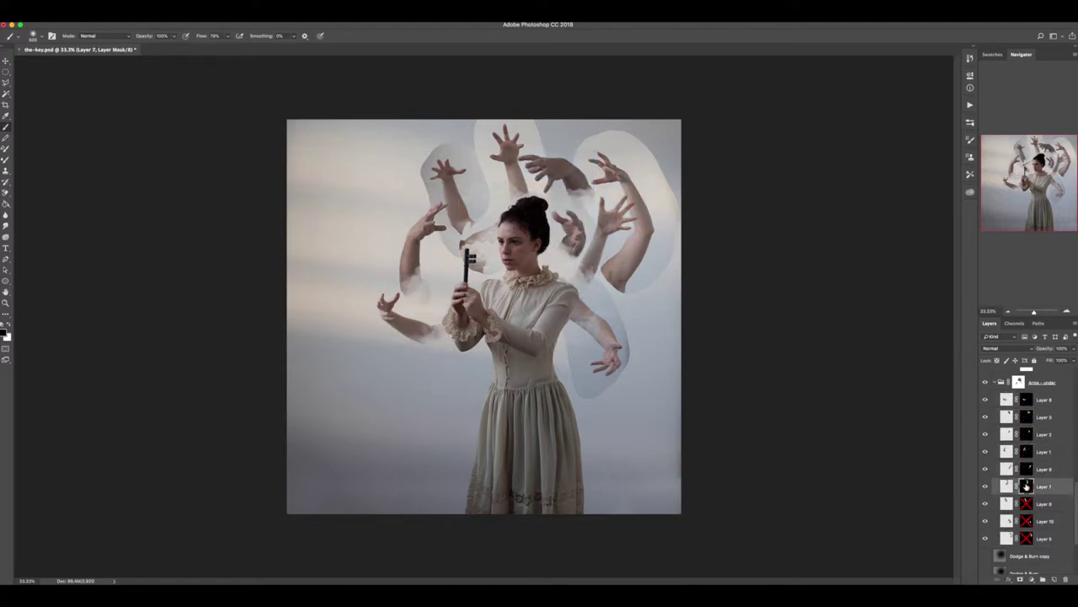
left_click(1027, 503, "shift")
left_click(1026, 520, "shift")
left_click(1026, 537, "shift")
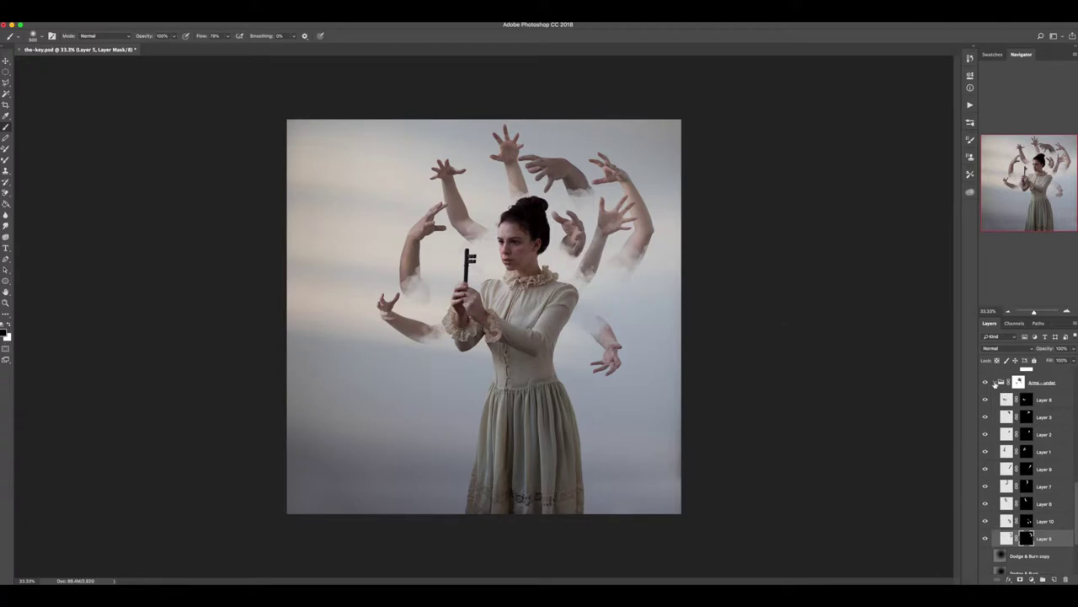
left_click(995, 382)
left_click(1020, 446)
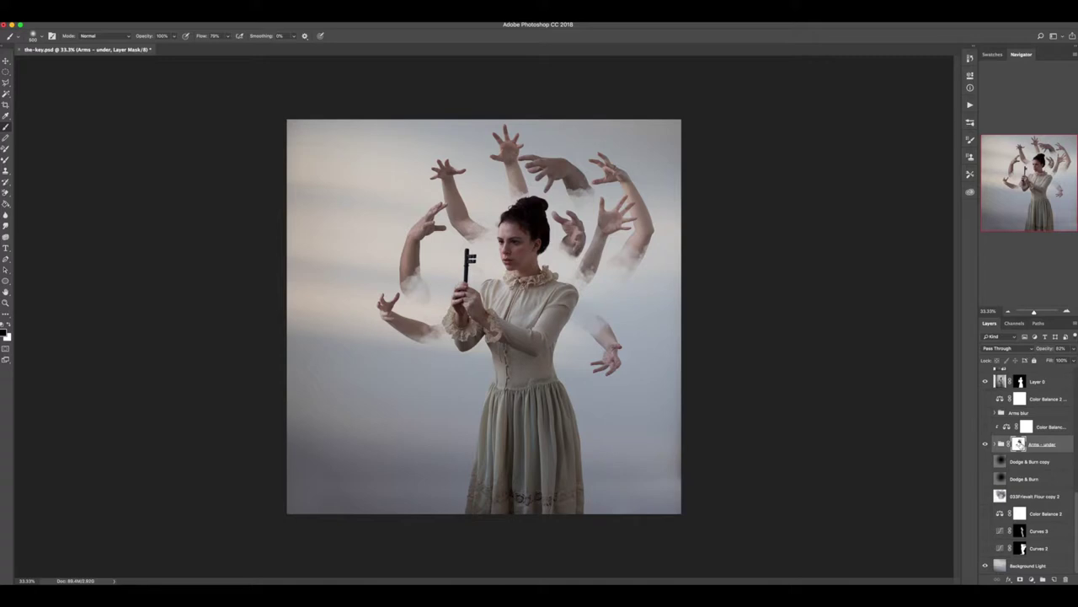
right_click(1019, 444)
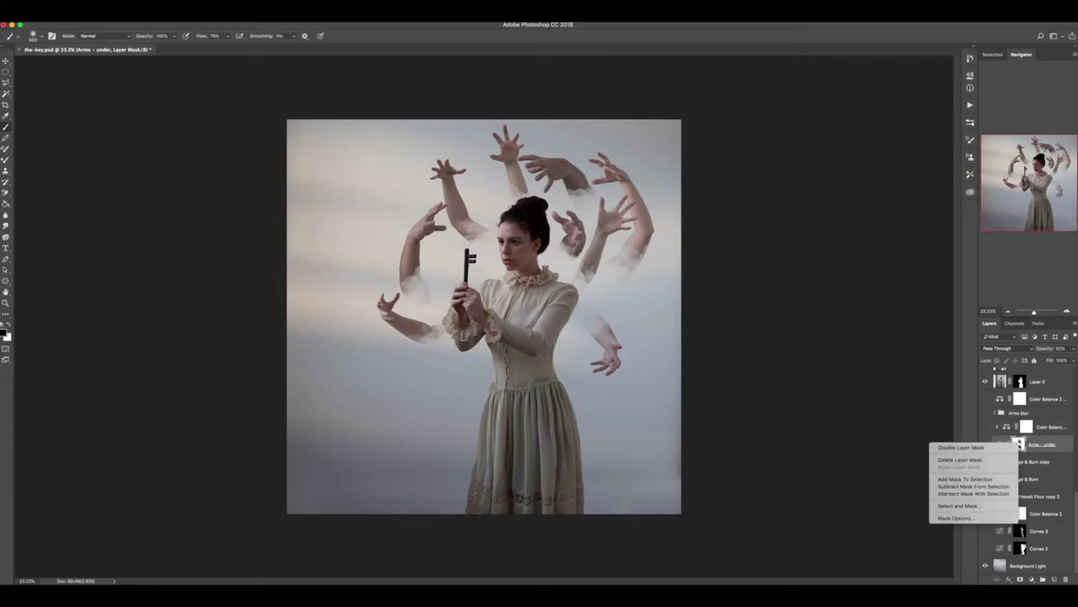
left_click(1009, 447)
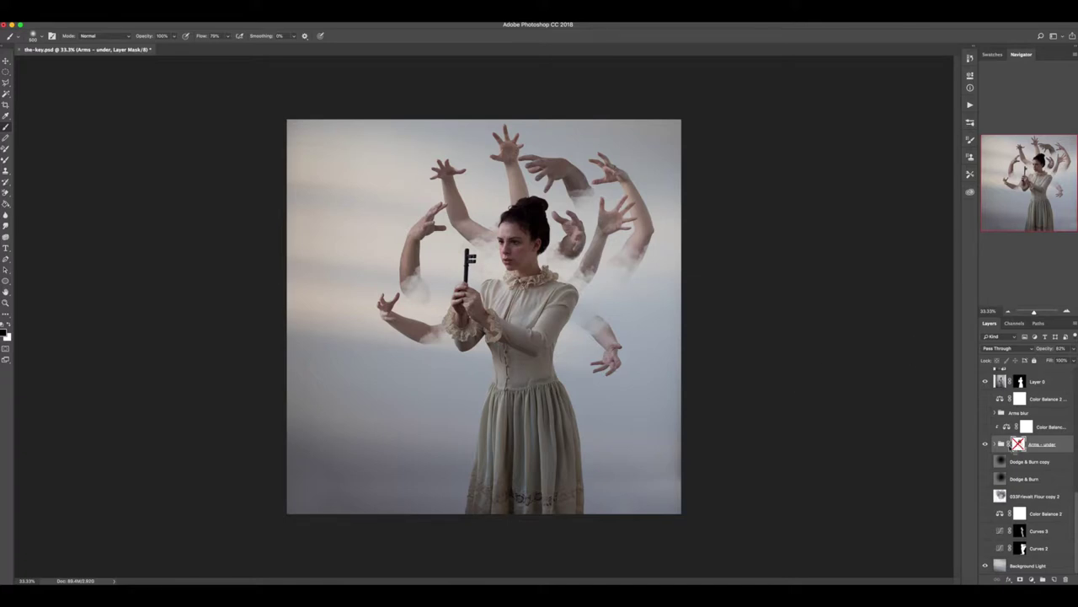
right_click(1014, 448)
left_click(1002, 447)
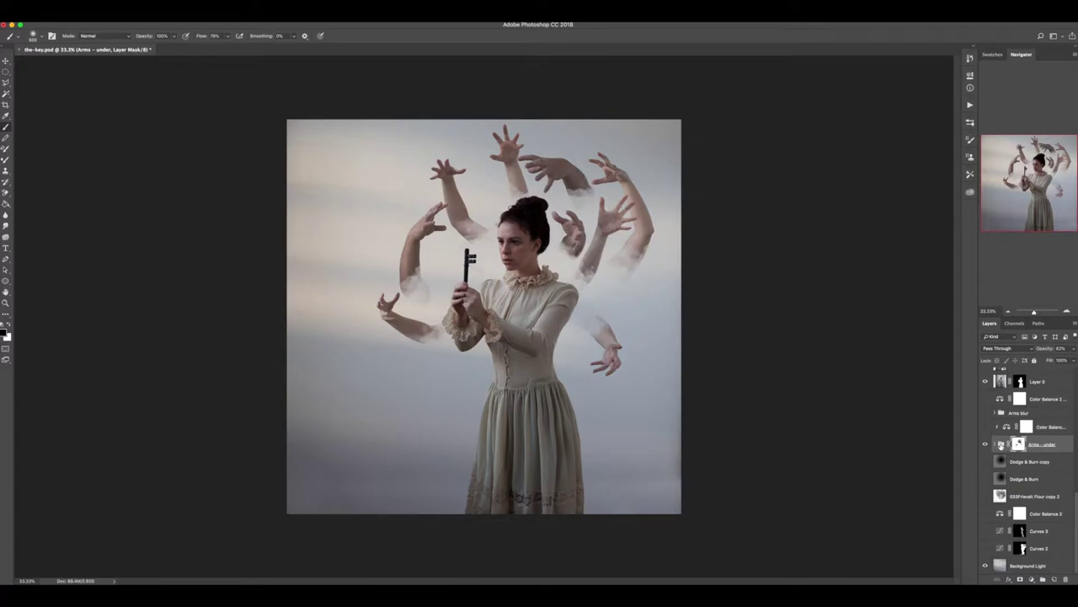
left_click(987, 498)
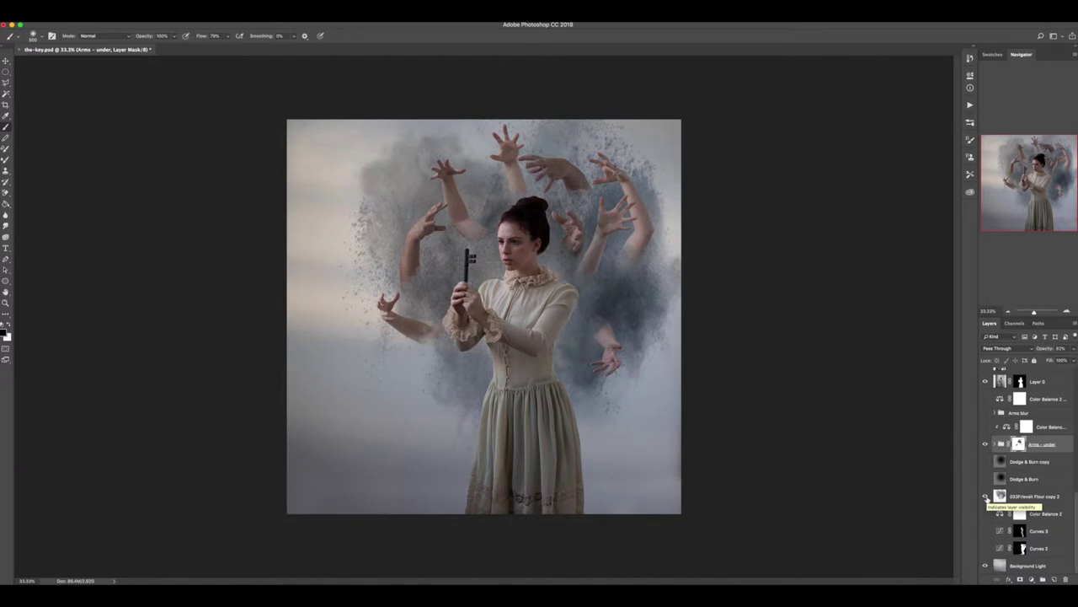
Select the 033Frievelt Flour copy 2 dust layer.
left_click(999, 498)
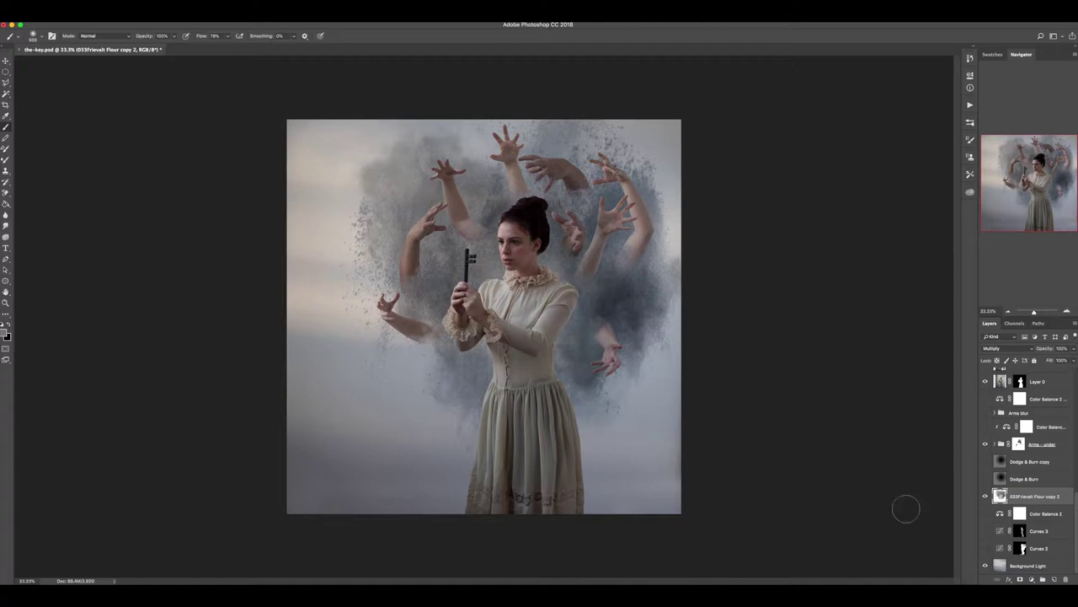
left_click(986, 427)
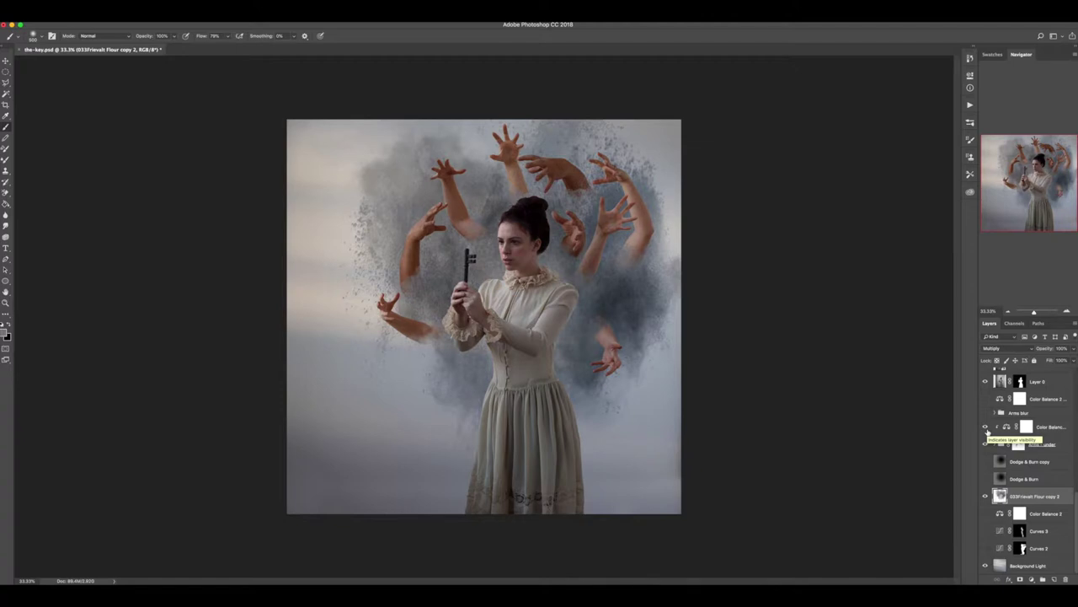
left_click(986, 427)
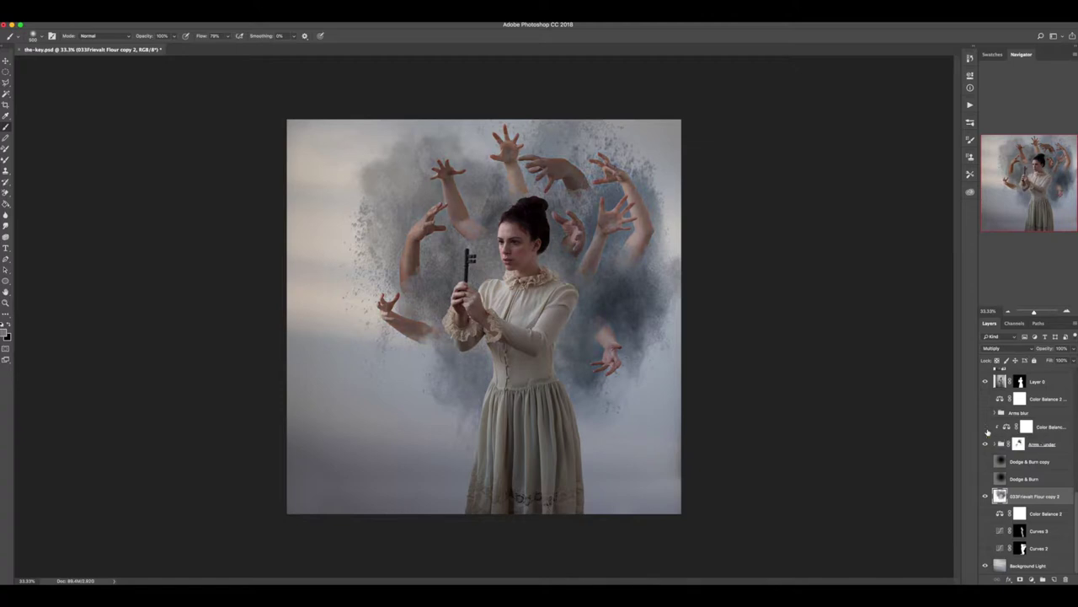
left_click(987, 429)
left_click(986, 429)
Briefly preview the Arms blur group, then expand it to list its layers.
scroll(1027, 427, "up", 3)
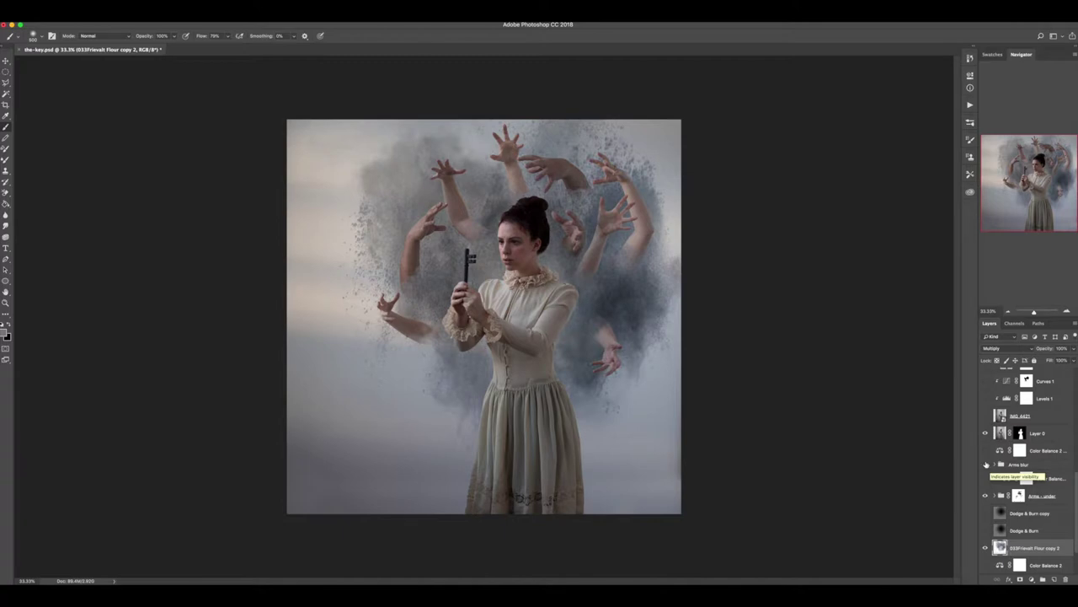
left_click(986, 465)
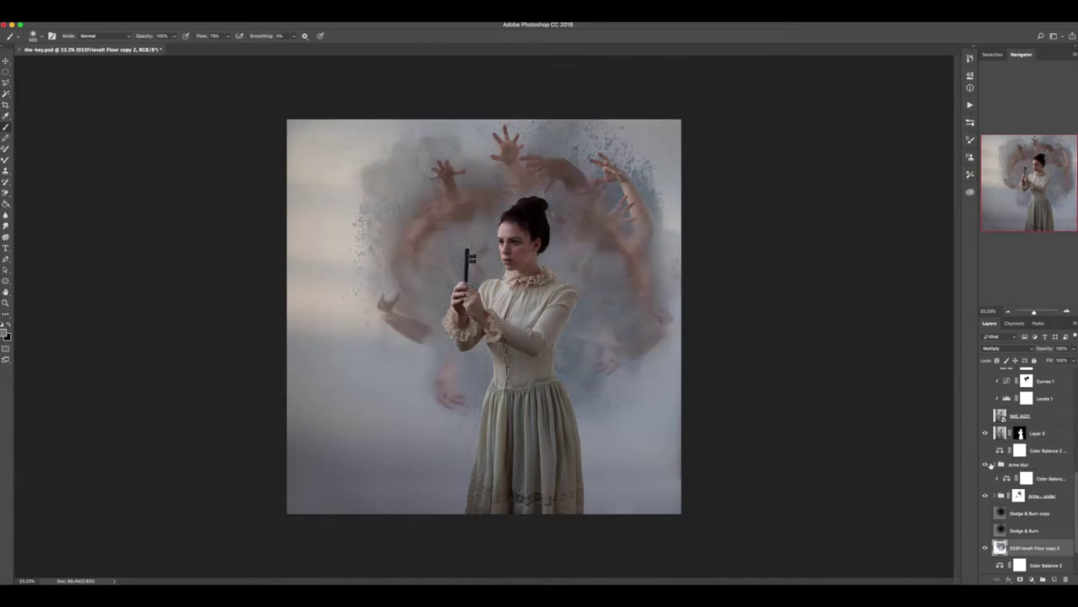
left_click(994, 464)
left_click(986, 464)
left_click(996, 464)
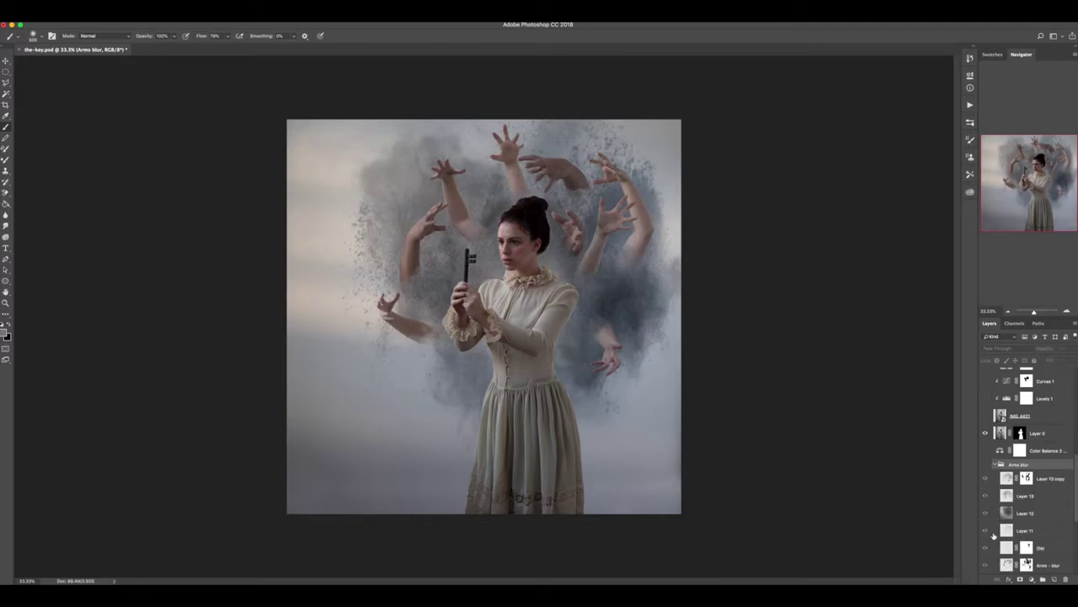
Show the Arms blur group and hide Layer 13 copy, Layer 13, Layer 12 and Layer 11.
scroll(995, 536, "down", 4)
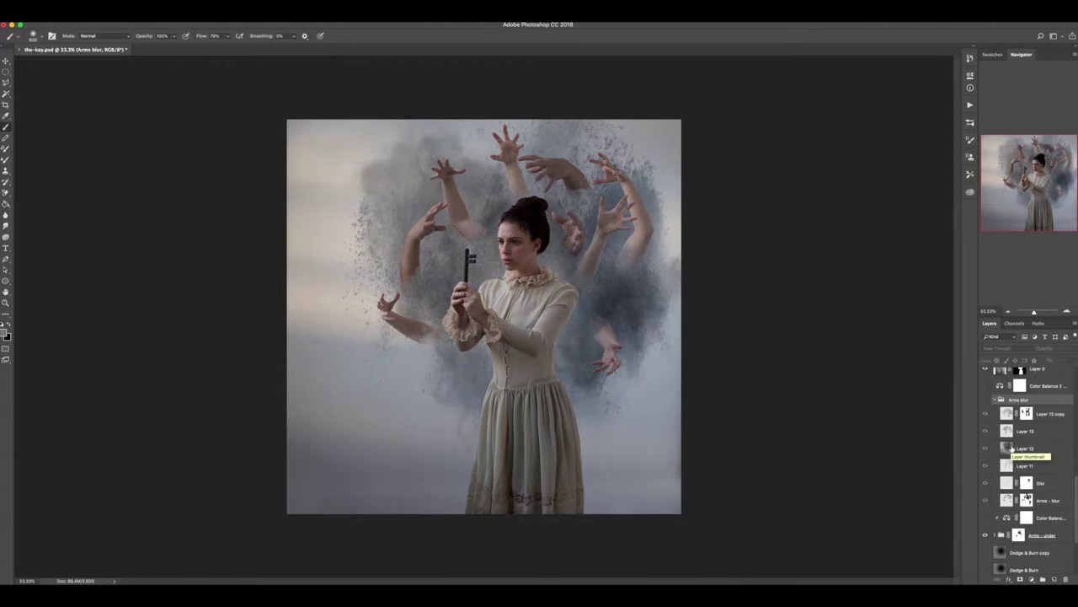
left_click(986, 400)
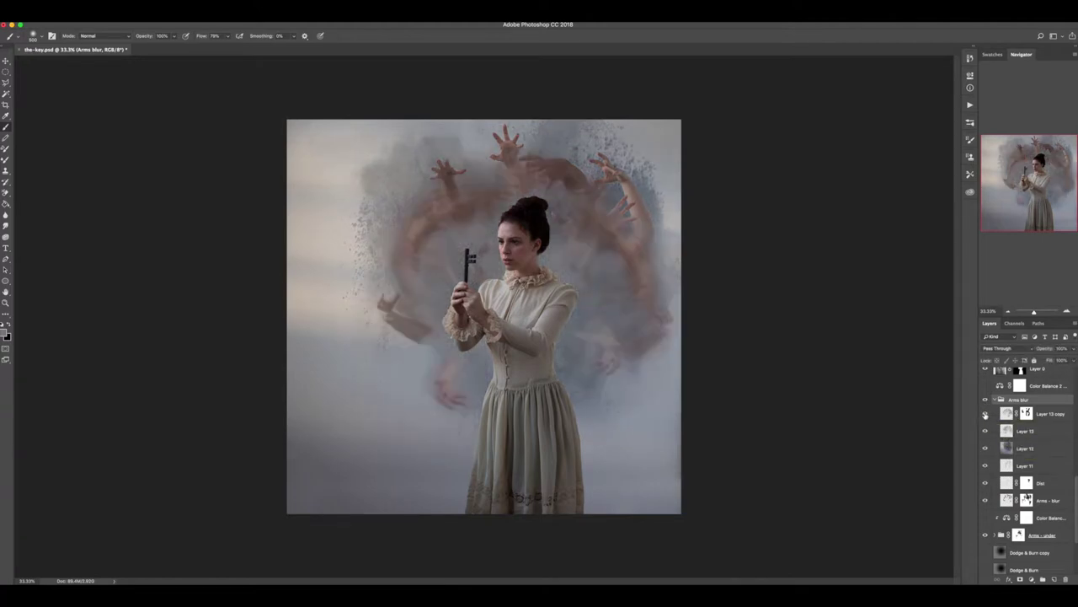
left_click(986, 414)
left_click(985, 431)
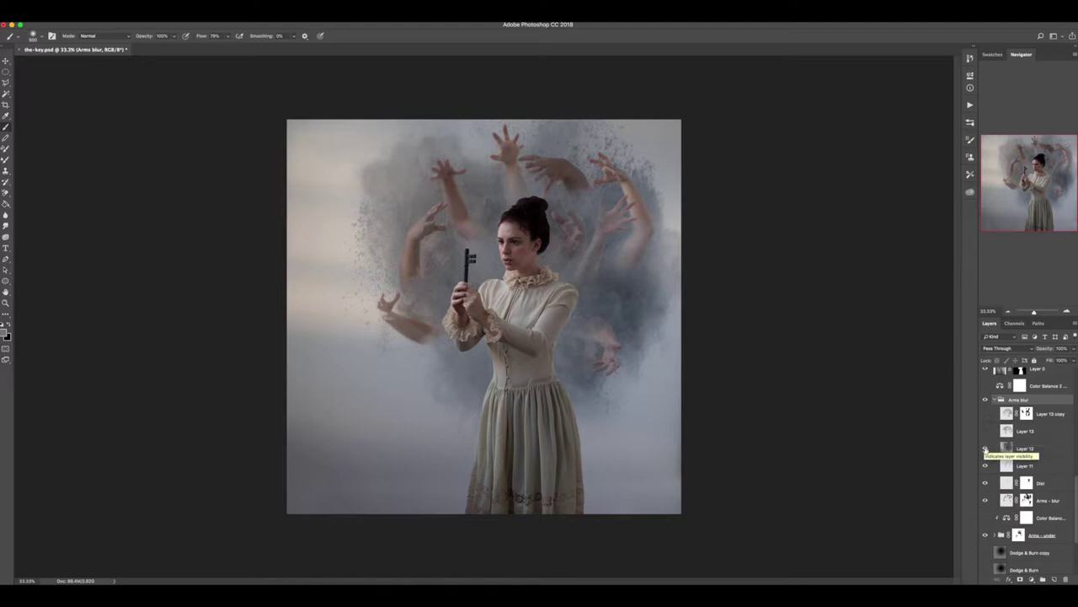
left_click(986, 449)
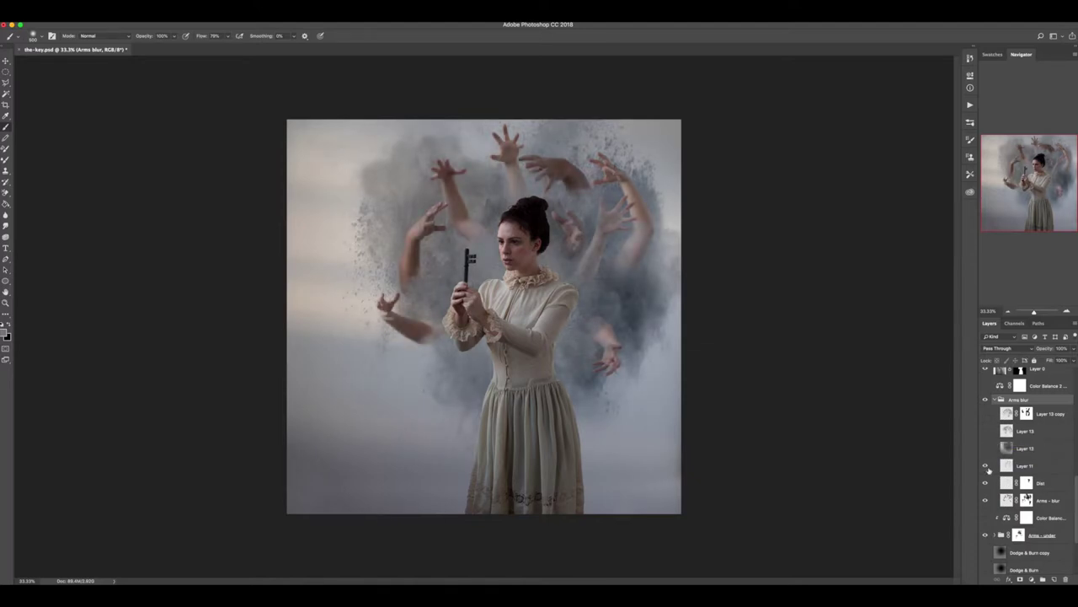
left_click(985, 466)
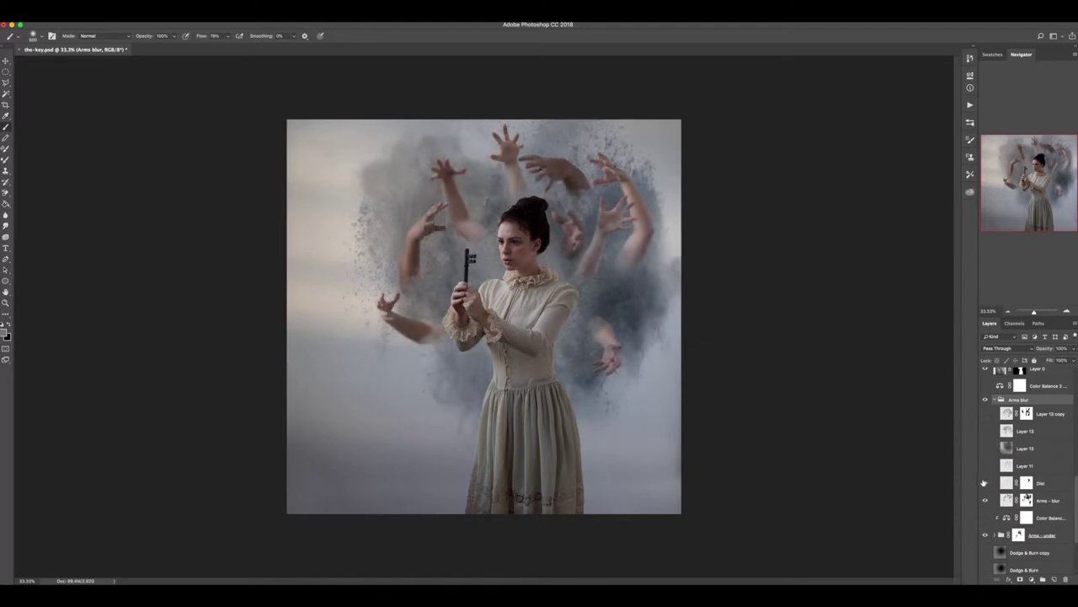
Hide the Dist layer and leave only Arms - blur visible within the group.
left_click(1037, 422)
left_click(1035, 431)
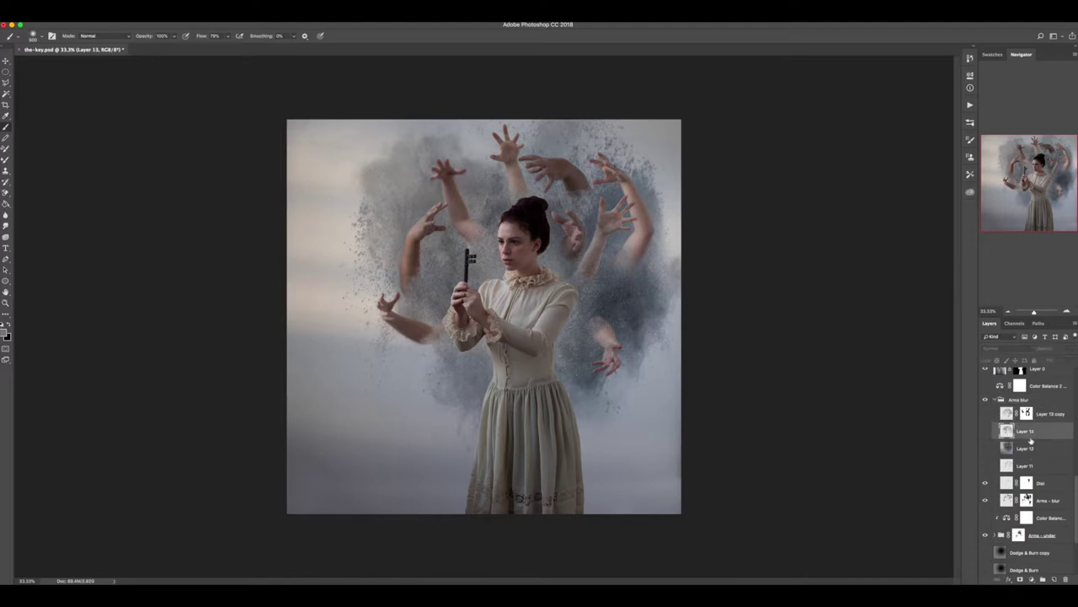
left_click(985, 484)
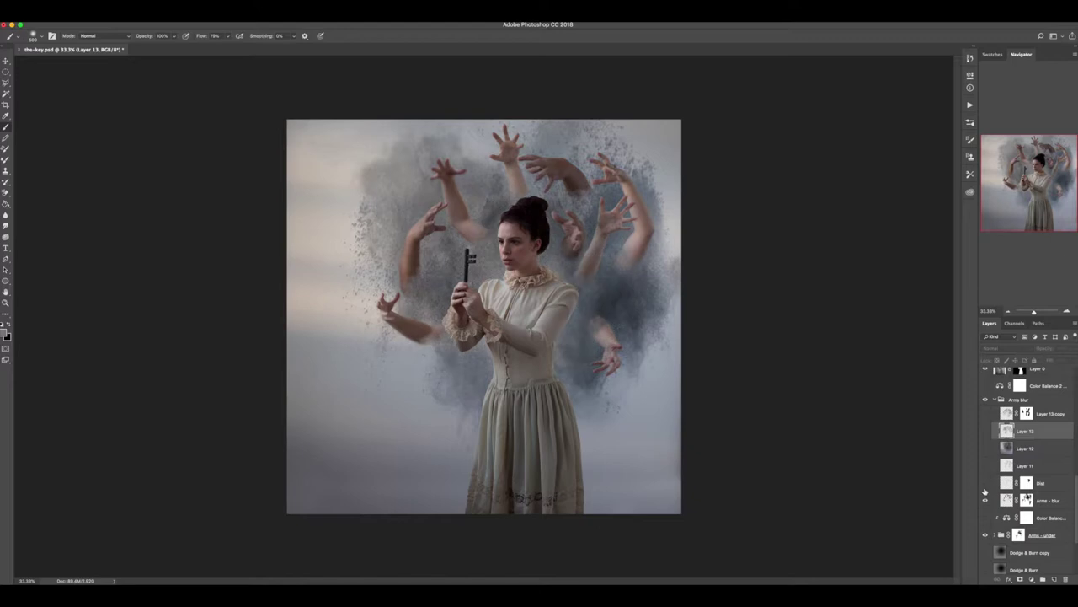
left_click(985, 502)
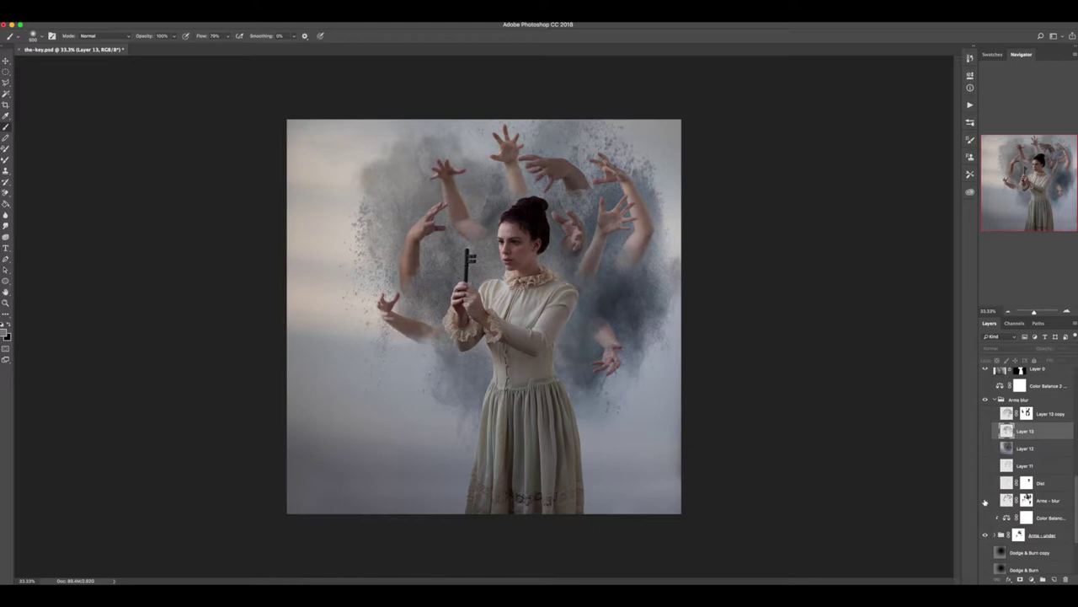
left_click(985, 502)
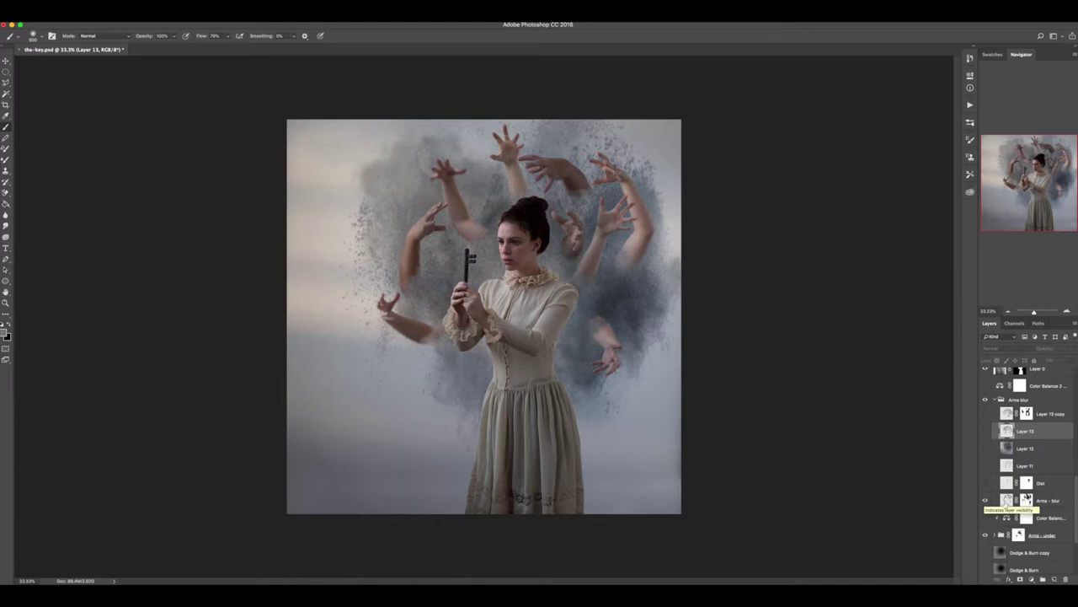
left_click(985, 502)
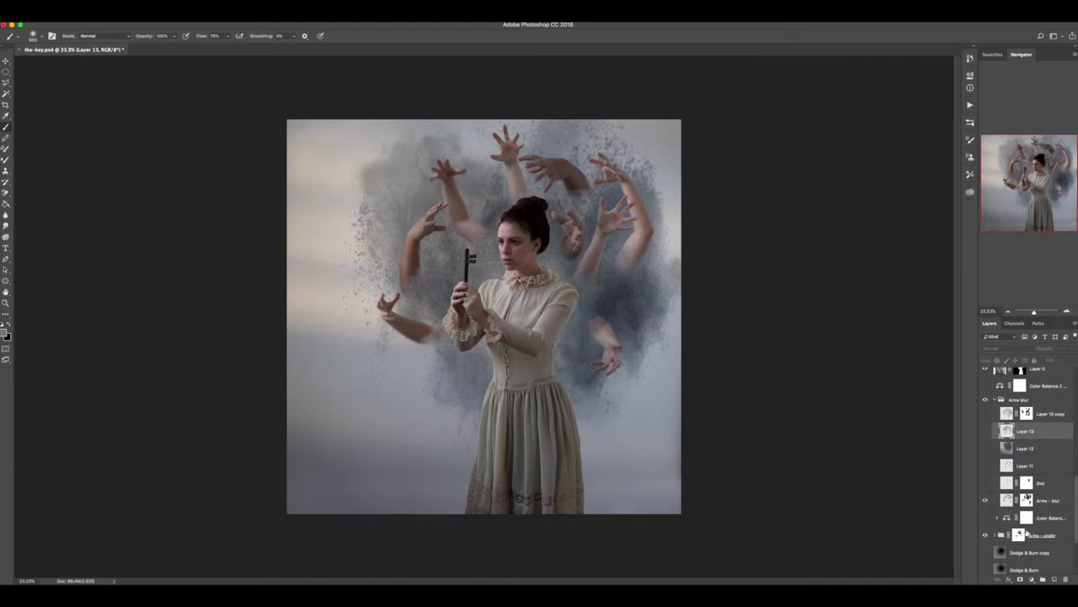
Compare the Arms - blur layer on and off, then show Layer 11 and Layer 12 again.
left_click(1026, 500)
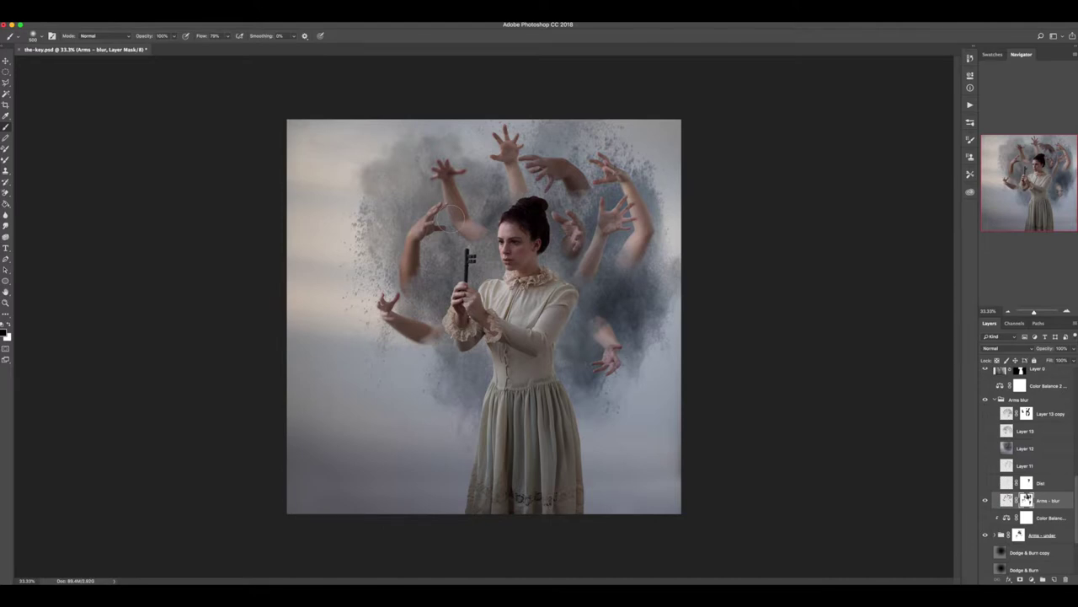
left_click(985, 500)
left_click(985, 501)
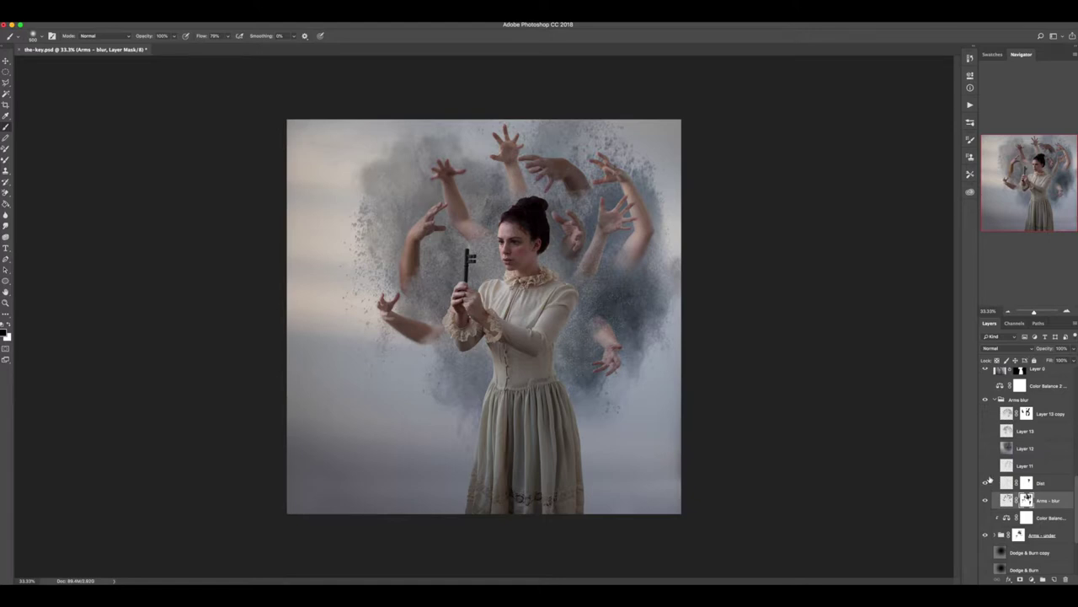
left_click(985, 466)
left_click(985, 466)
left_click(985, 466)
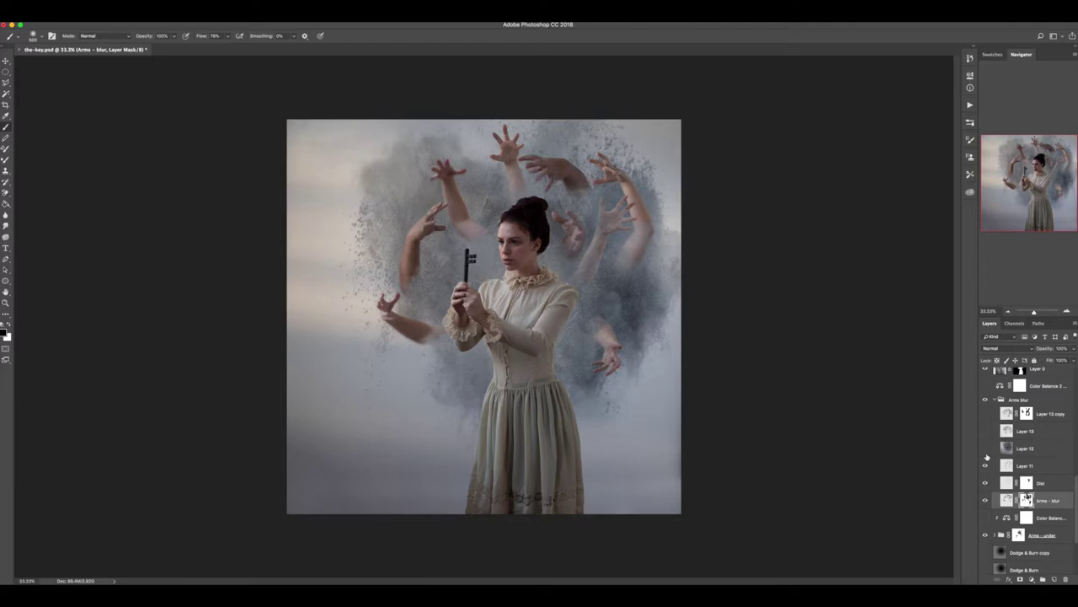
left_click(985, 448)
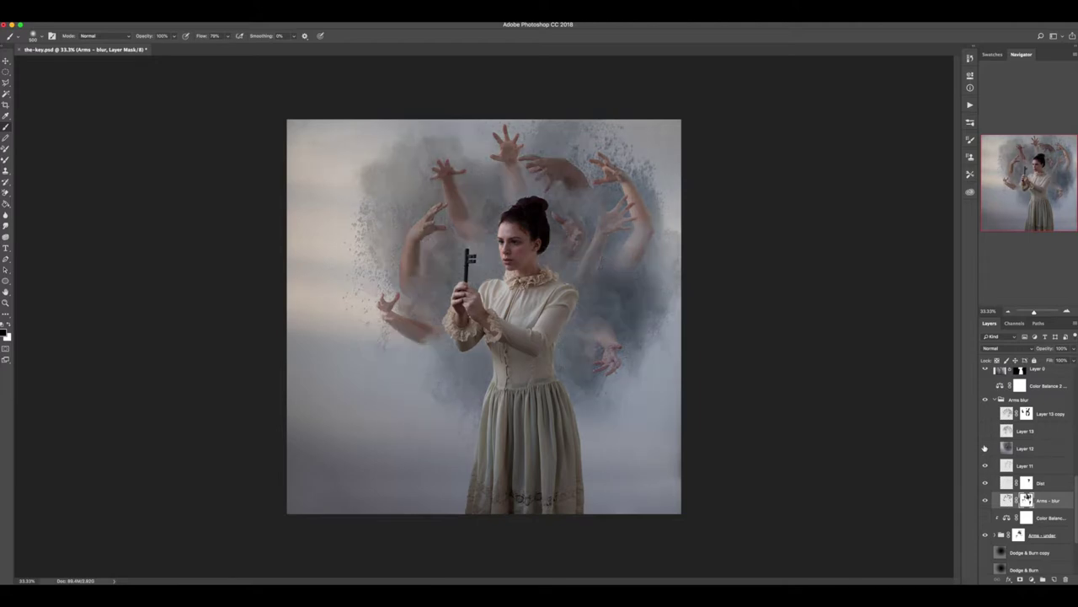
Compare Layer 12 on and off, then raise its opacity to 100%.
left_click(1036, 452)
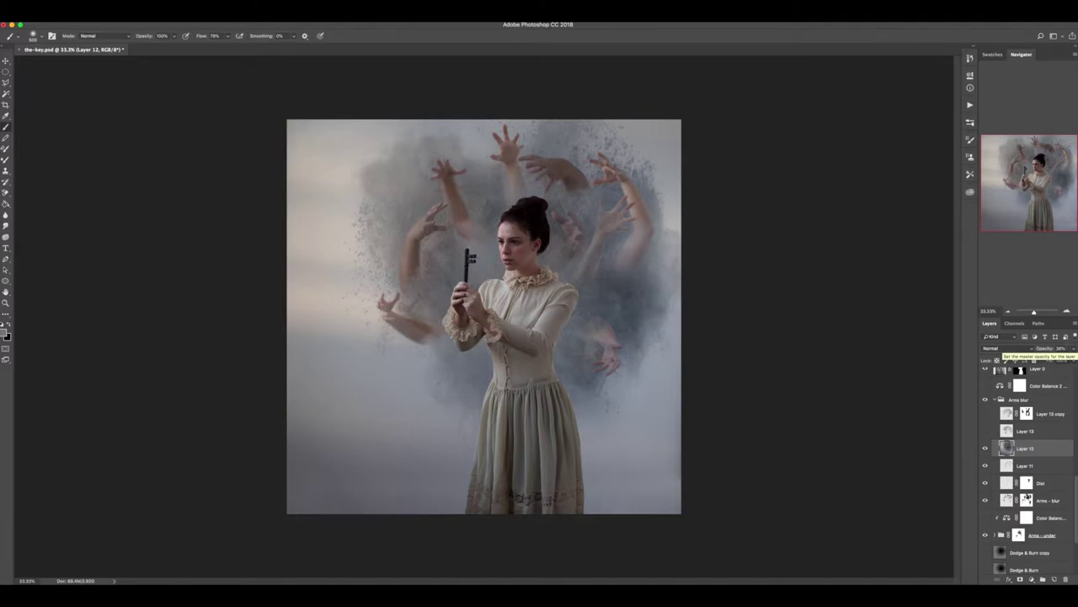
left_click(986, 449)
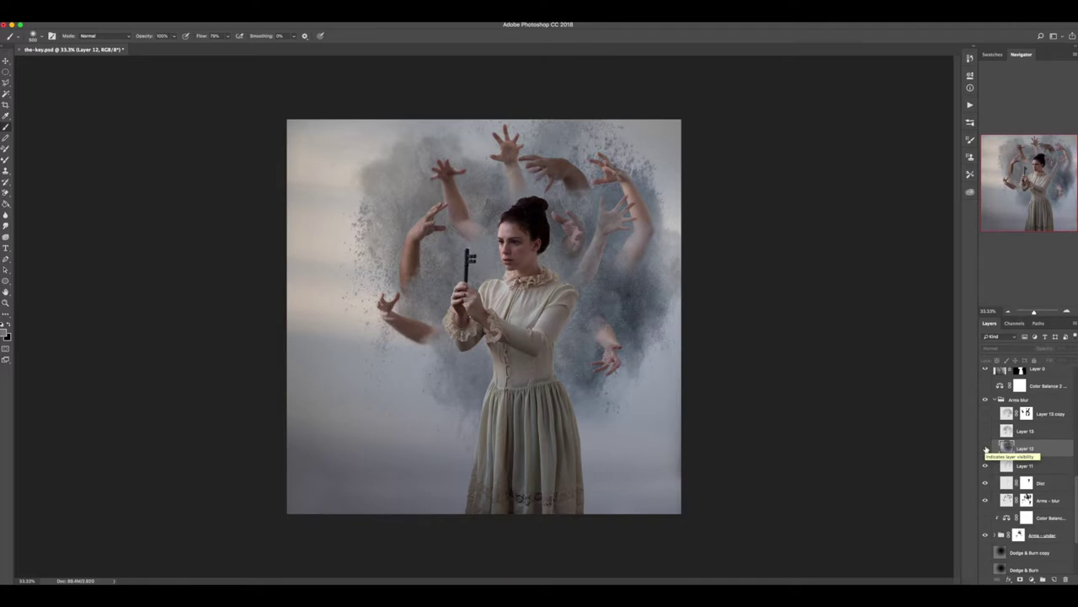
left_click(986, 449)
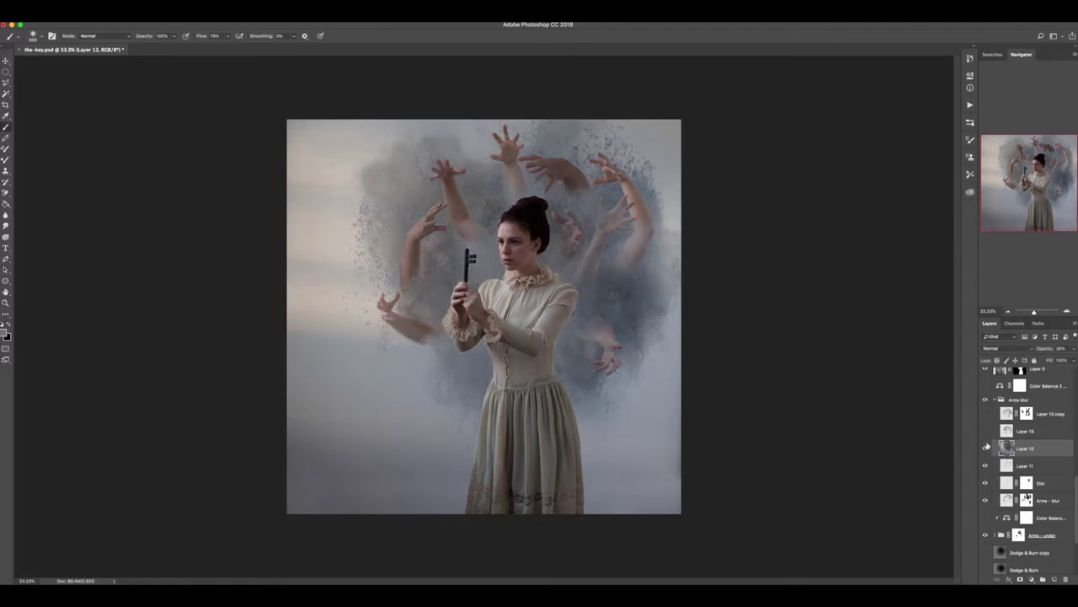
left_click(1072, 349)
left_click_drag(1049, 359, 1077, 360)
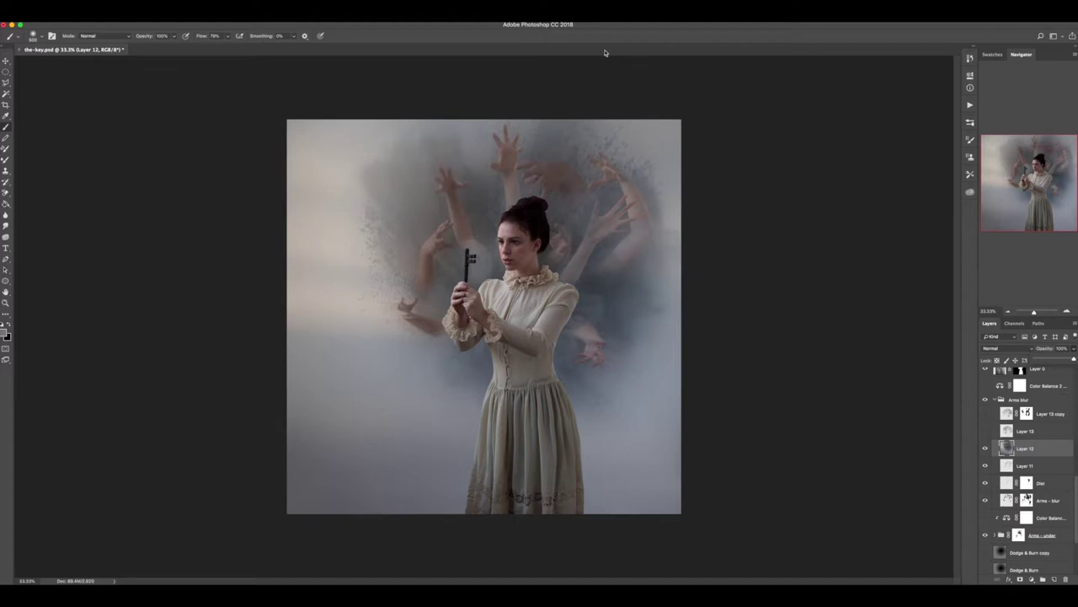
Apply a Zoom radial blur with a raised Amount to Layer 12, streaking the arms outward.
left_click(209, 10)
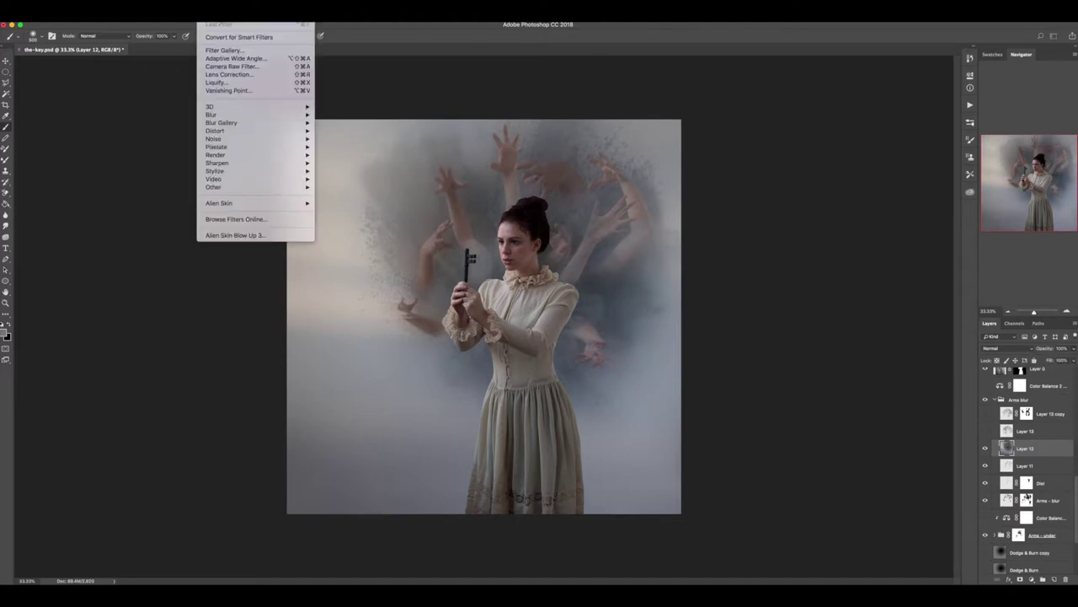
mouse_move(208, 108)
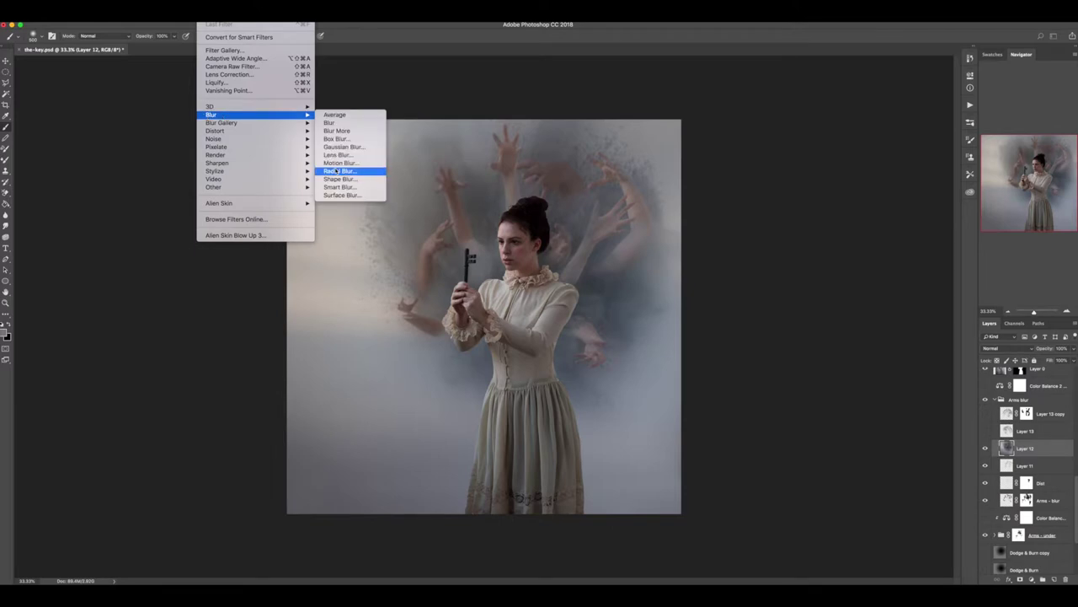
left_click(339, 170)
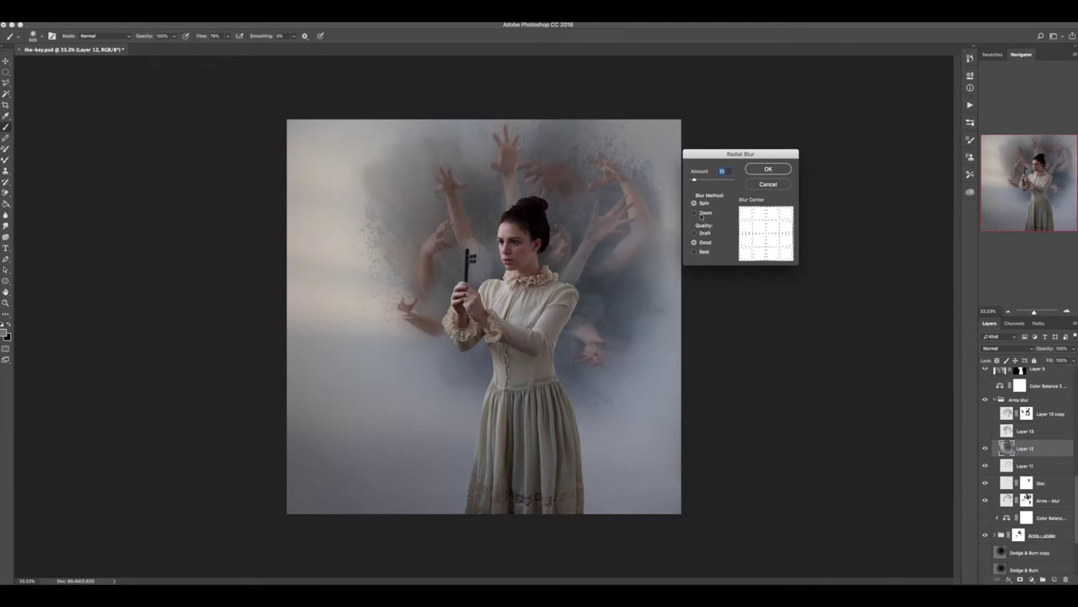
left_click(701, 213)
mouse_move(695, 179)
left_mouse_down()
mouse_move(727, 181)
mouse_move(696, 182)
mouse_move(705, 183)
left_mouse_up()
left_click(761, 169)
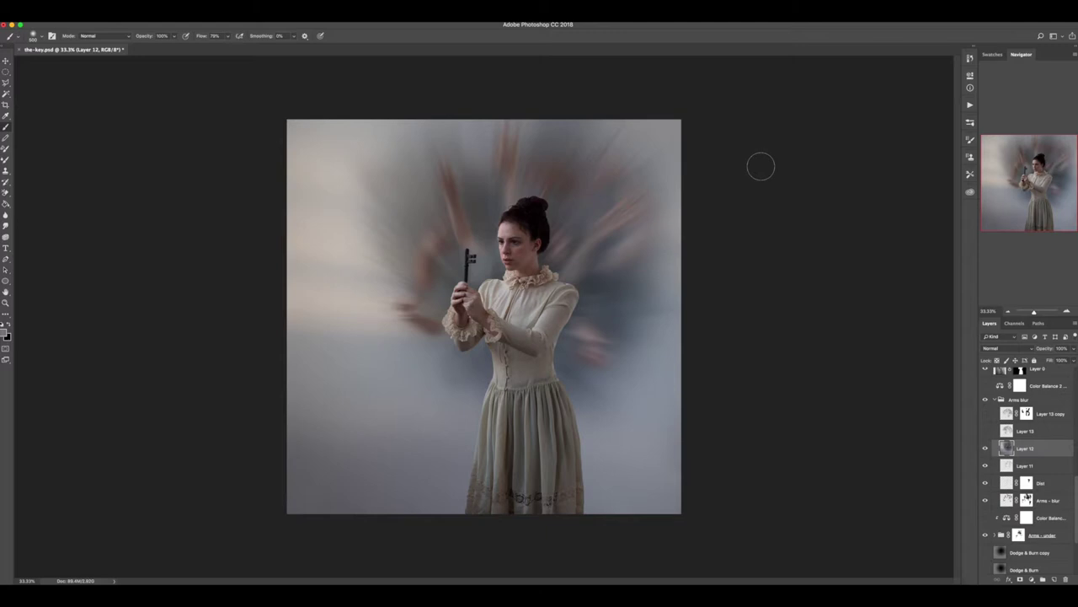
Try fading the radial blur to 33% opacity, cancel, then revert to Master Opacity Change in History.
left_click(99, 10)
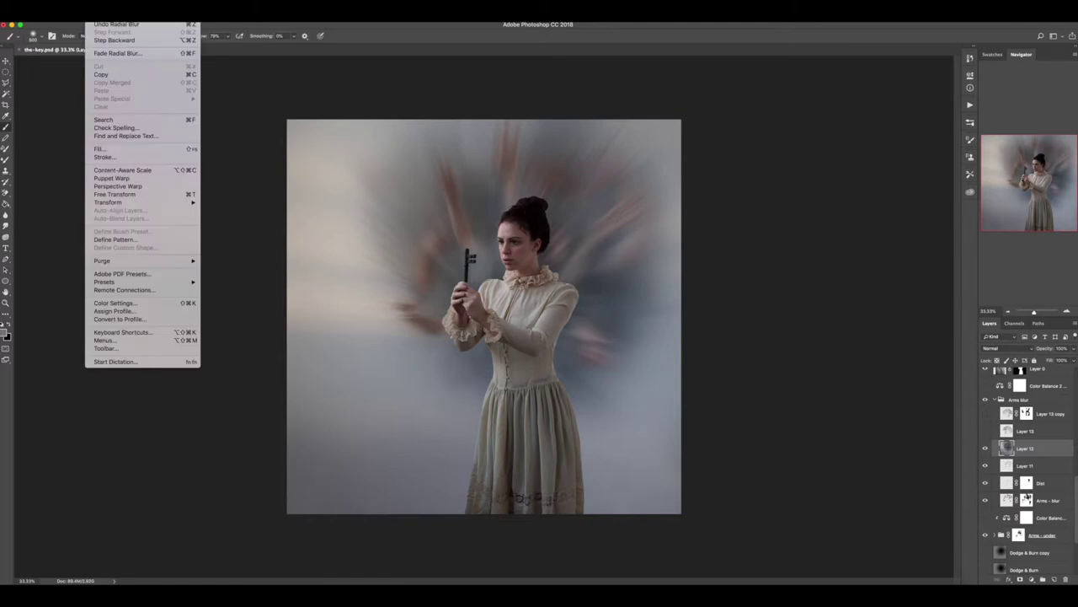
left_click(109, 53)
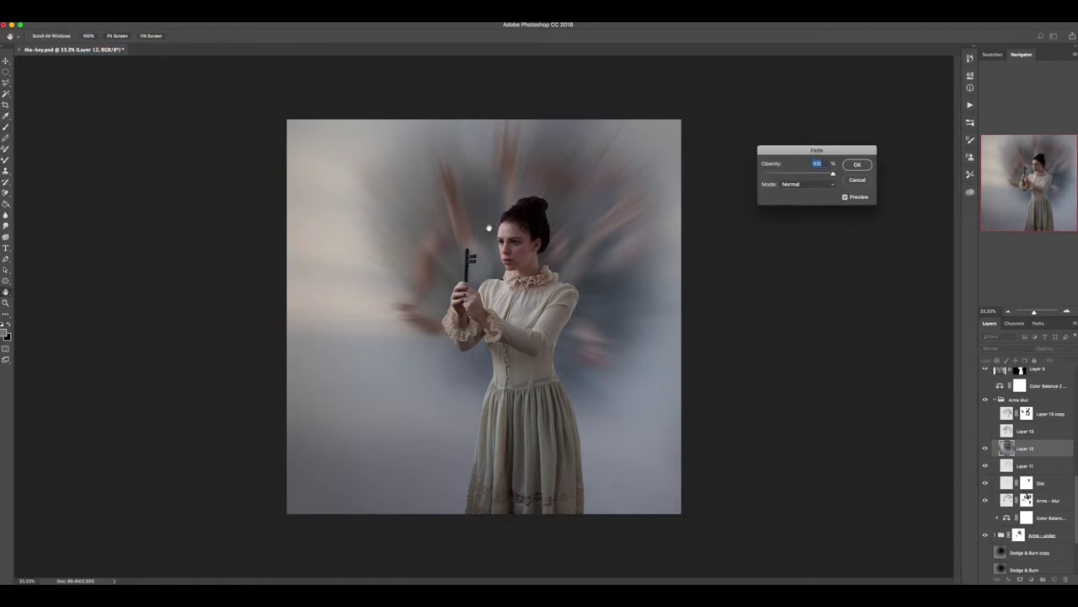
left_click(788, 174)
left_click(857, 181)
key("b")
left_click(969, 61)
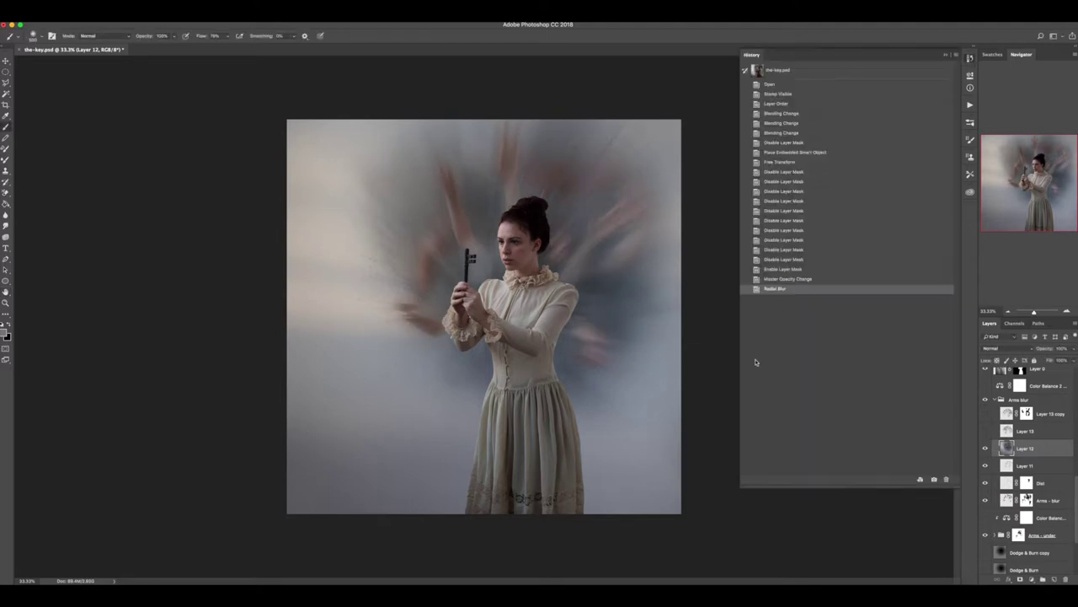
left_click(784, 279)
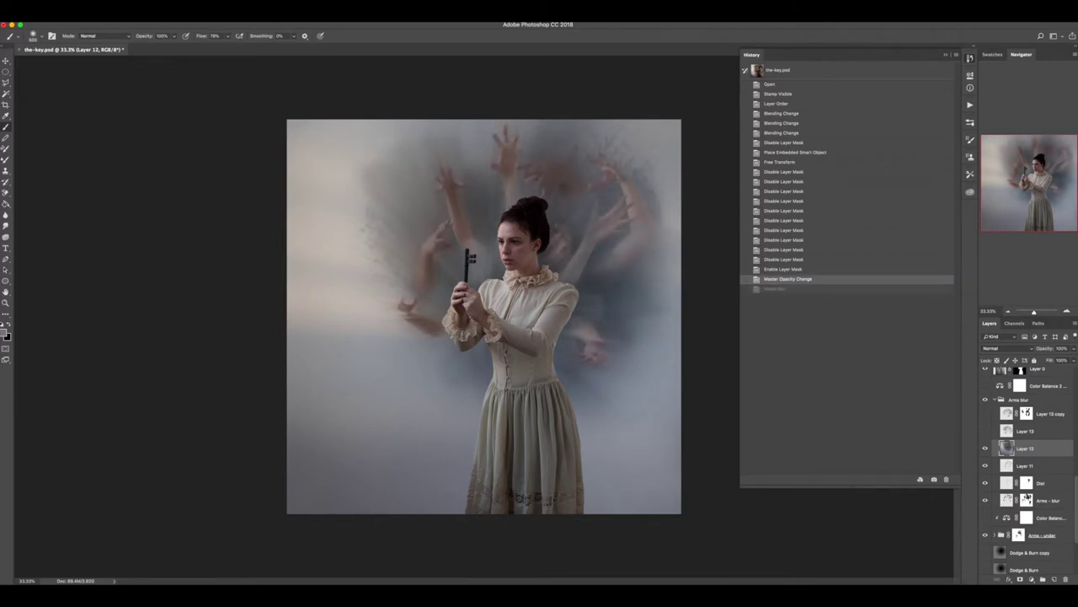
left_click(211, 0)
mouse_move(210, 117)
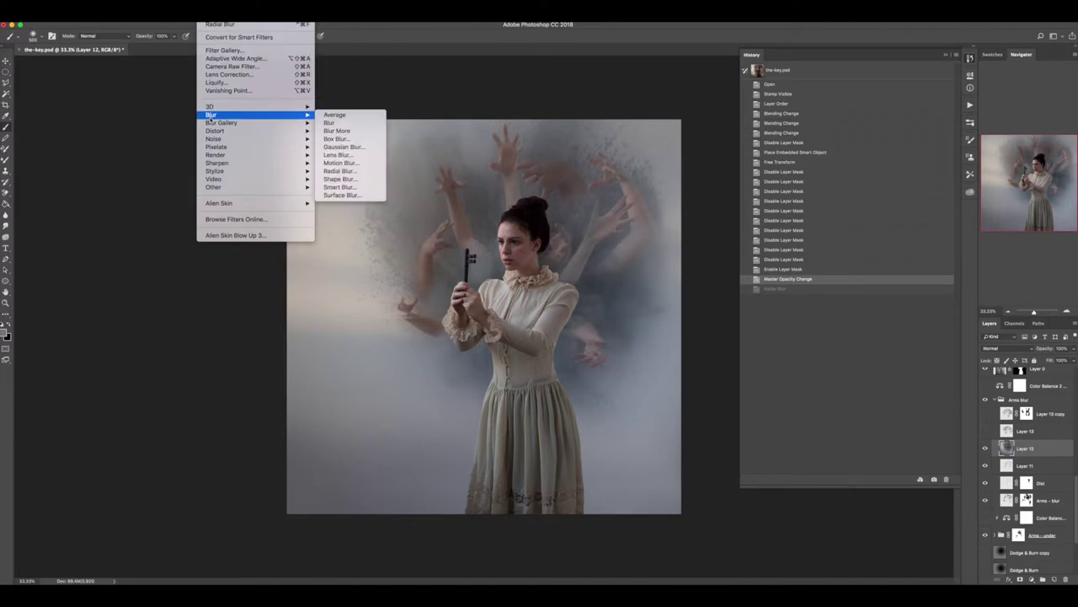
left_click(340, 171)
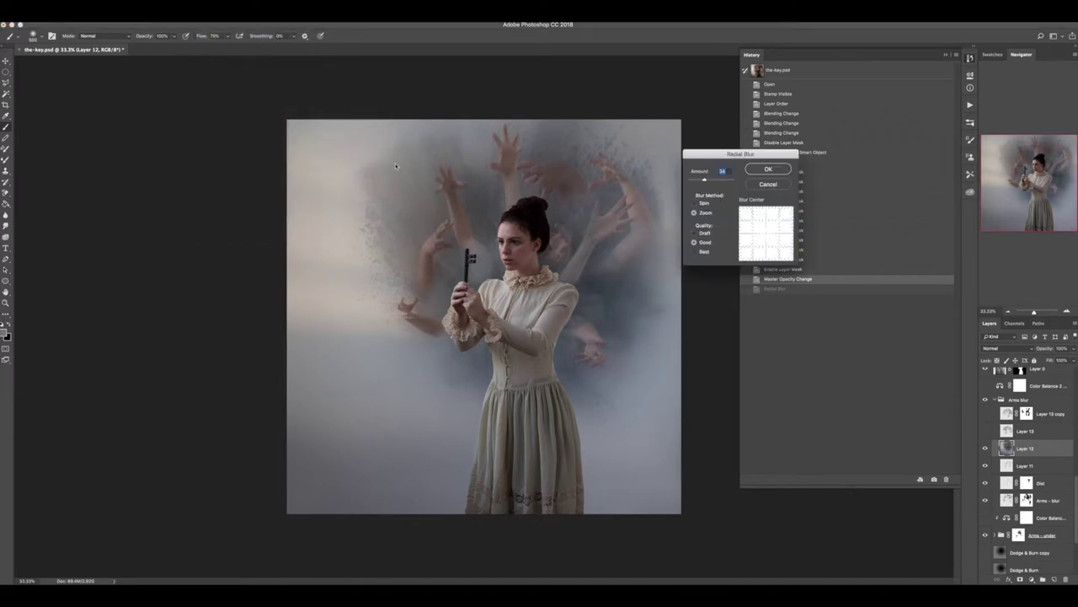
left_click(695, 203)
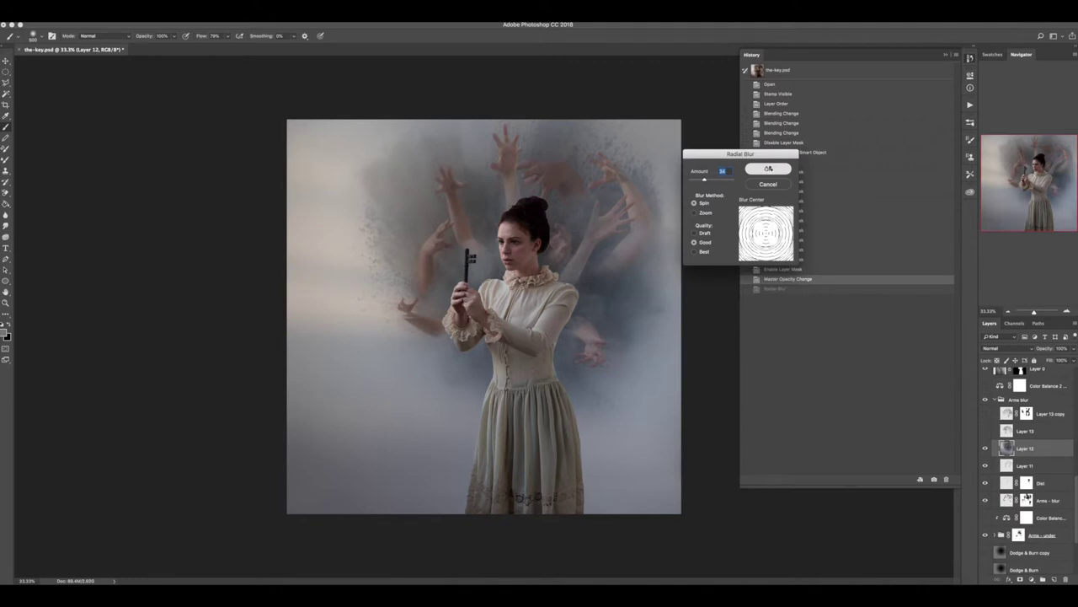
left_click(768, 169)
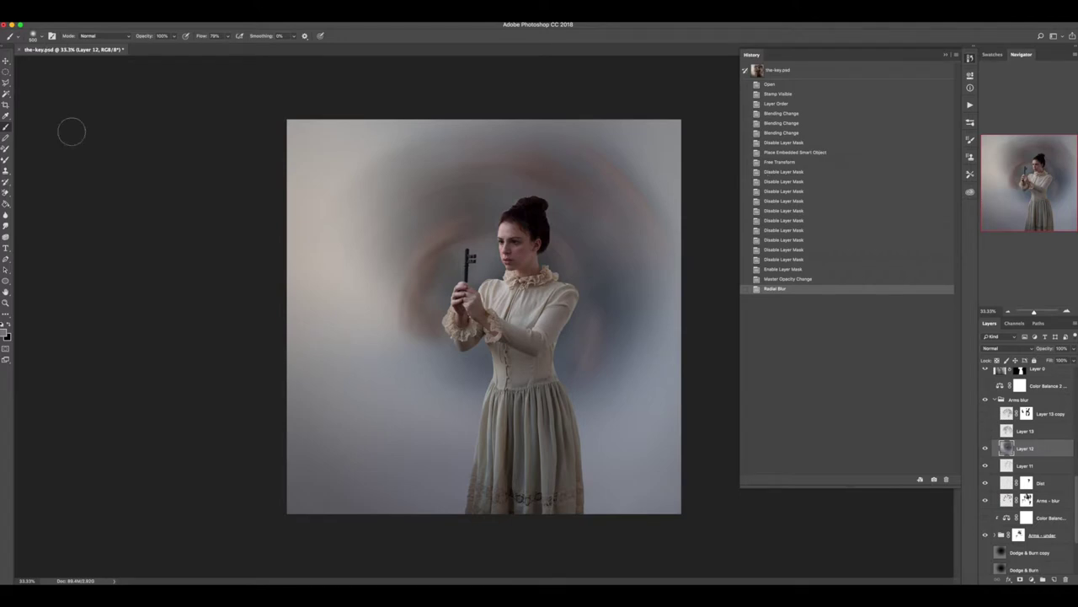
left_click(100, 10)
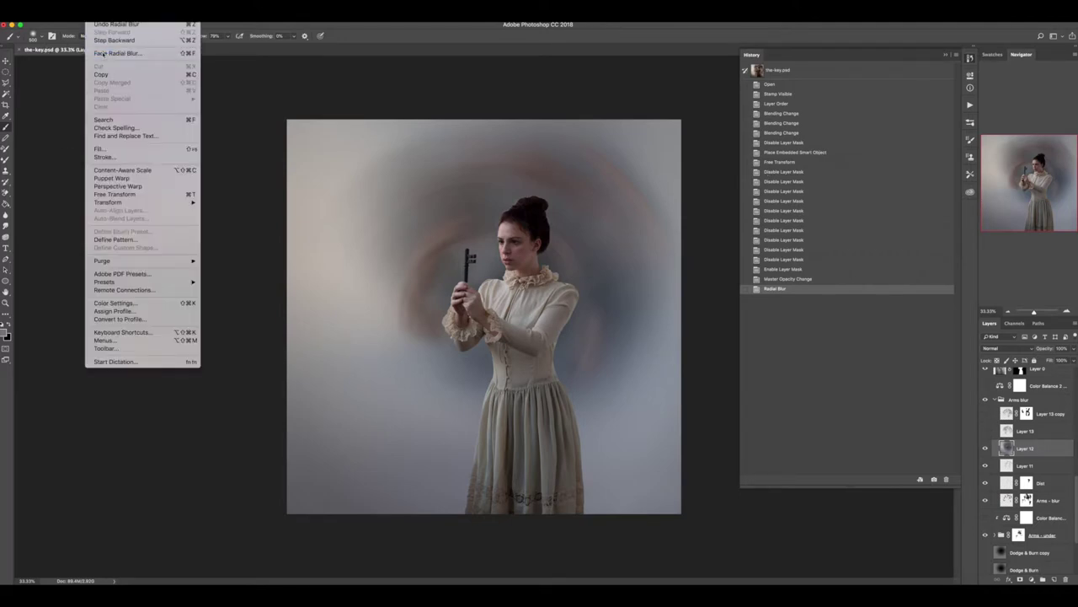
left_click(118, 53)
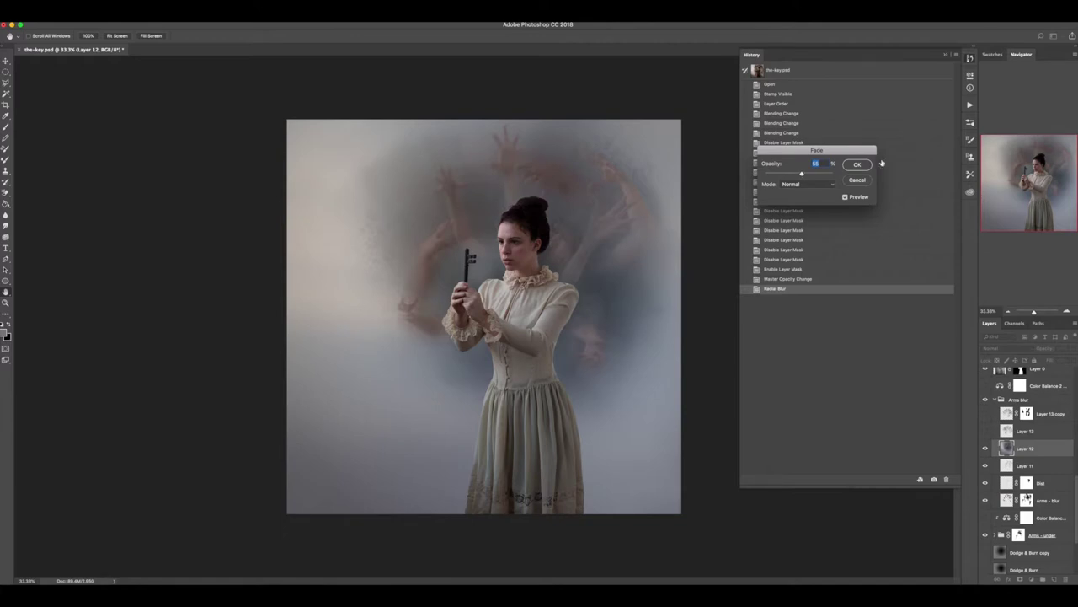
left_click(859, 180)
Revert to Master Opacity Change, show Layer 13 and Layer 13 copy, and select Layer 13.
left_click(787, 279)
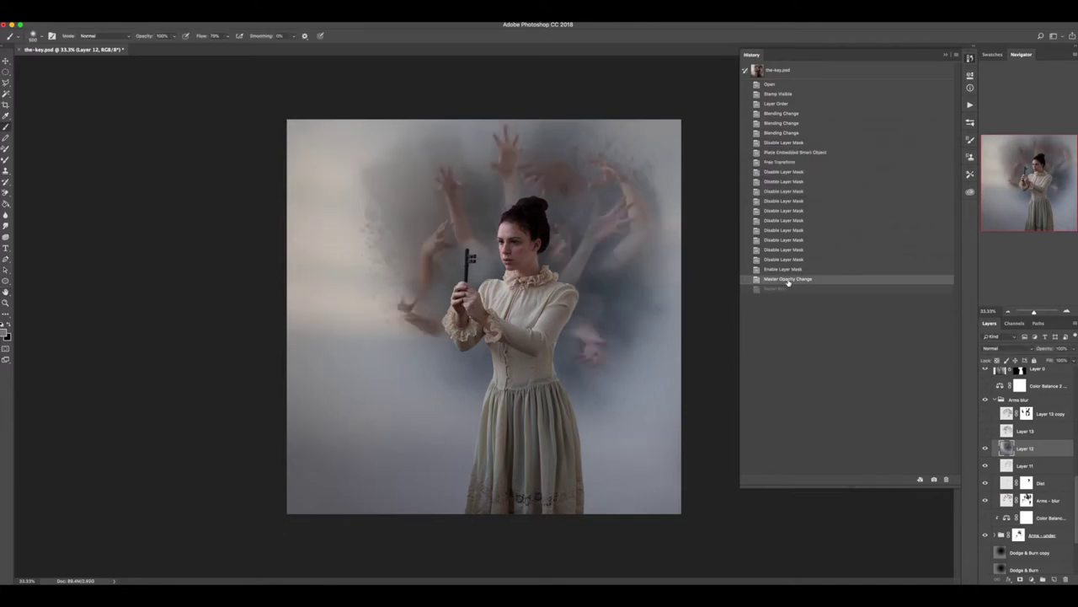
left_click(986, 431)
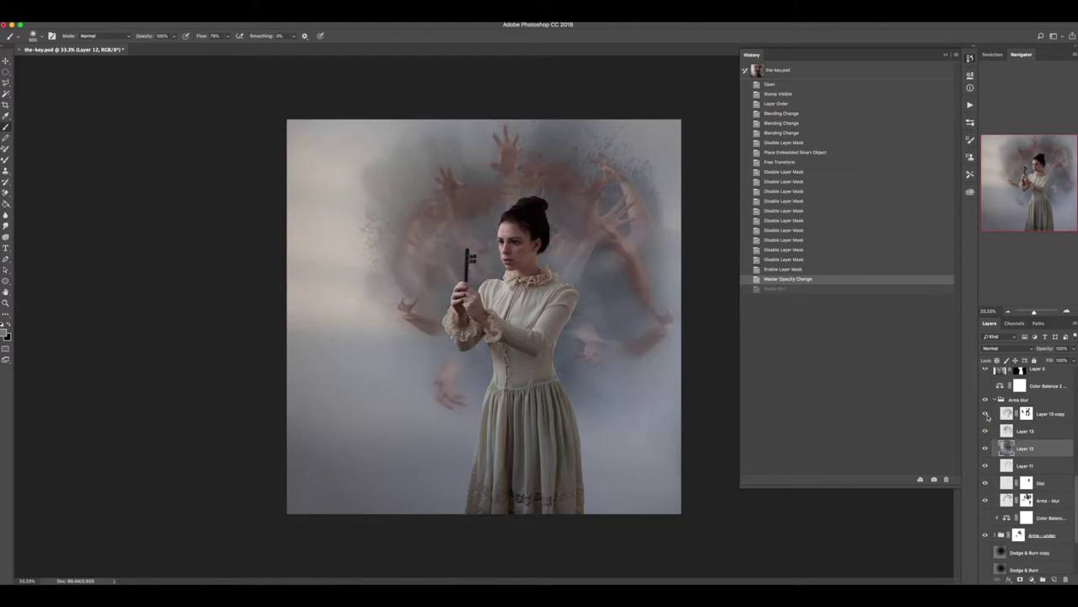
left_click(985, 414)
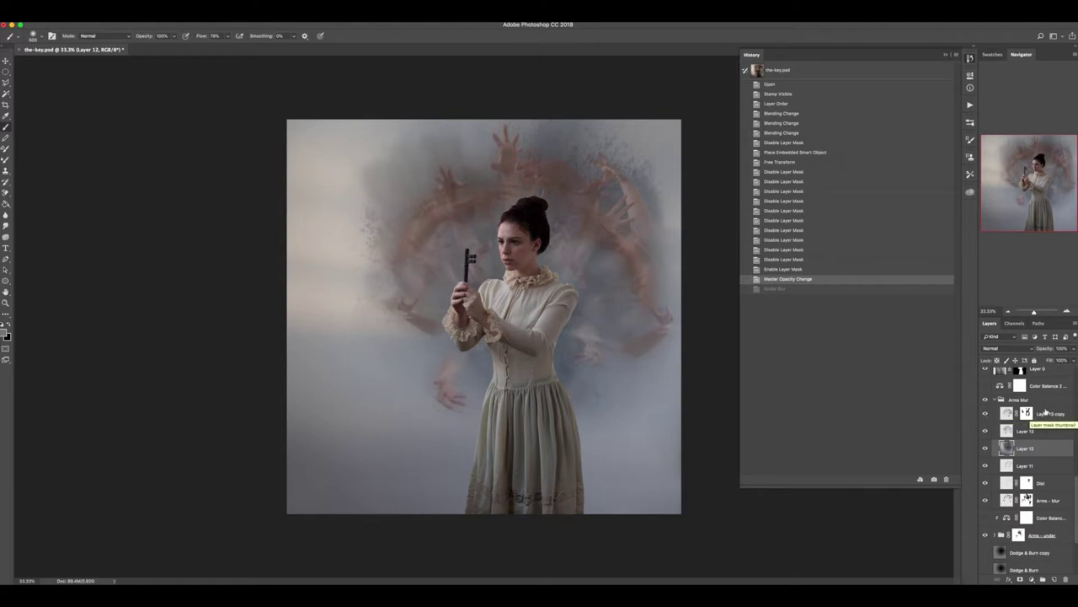
left_click(1041, 432)
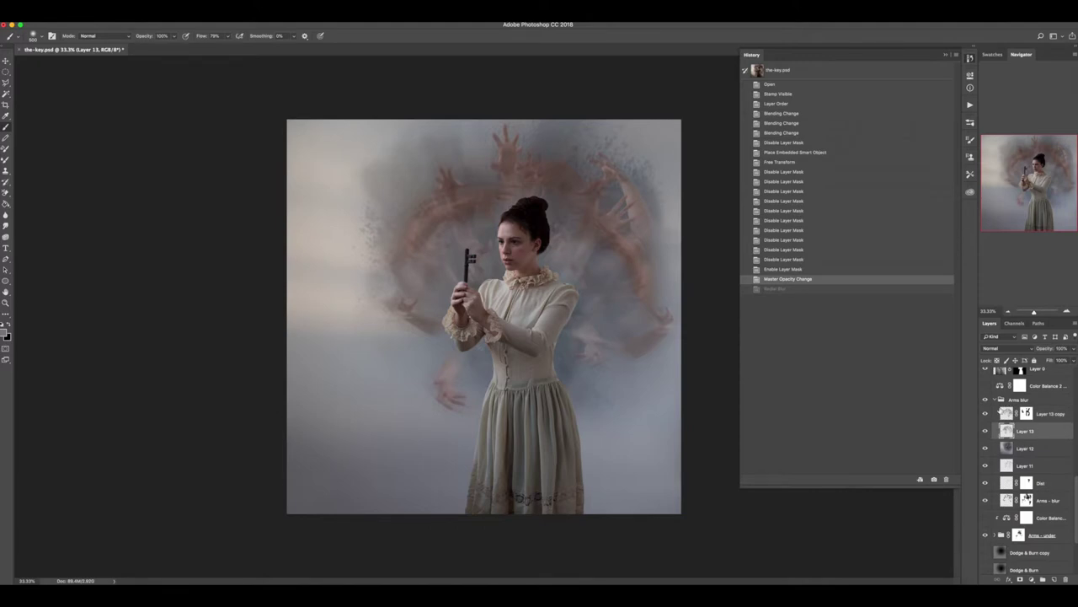
Select the Layer 13 copy mask, collapse the Arms blur group, and scroll up the Layers panel.
left_click(1027, 413)
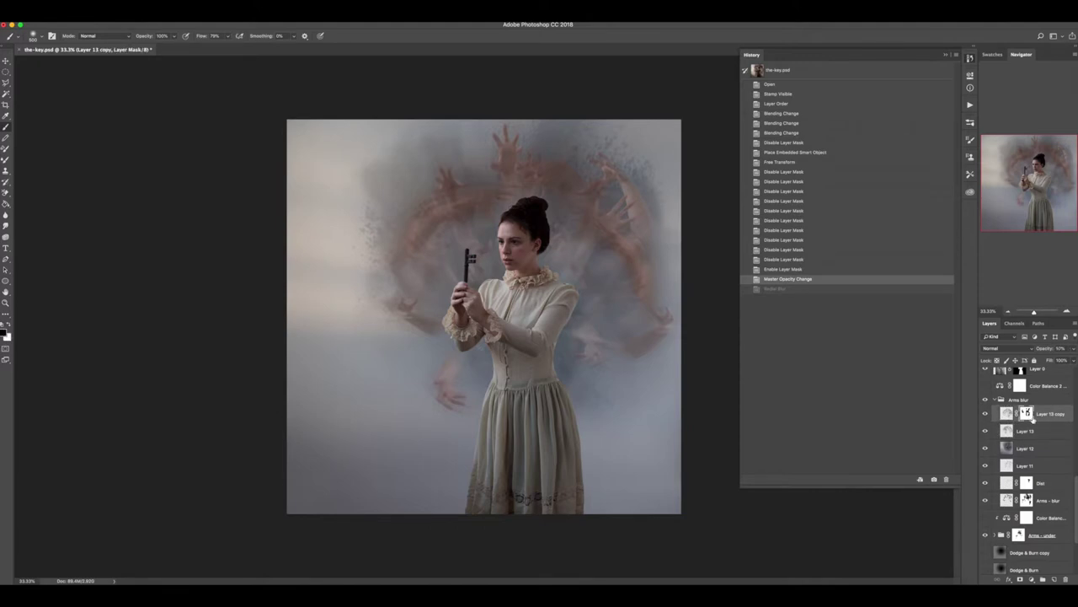
left_click(995, 400)
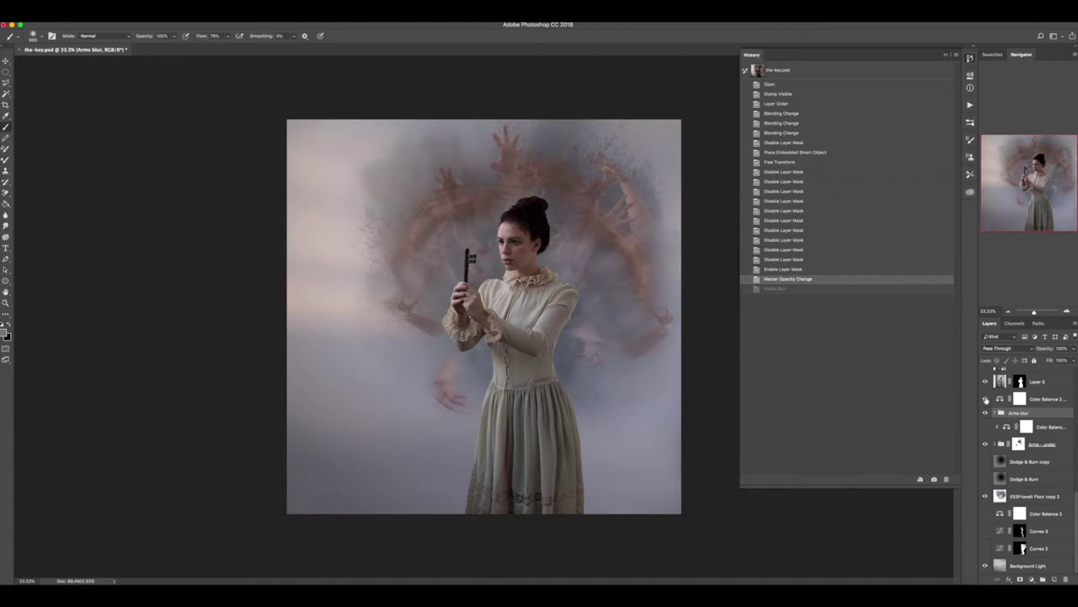
scroll(987, 399, "up", 3)
scroll(987, 400, "up", 2)
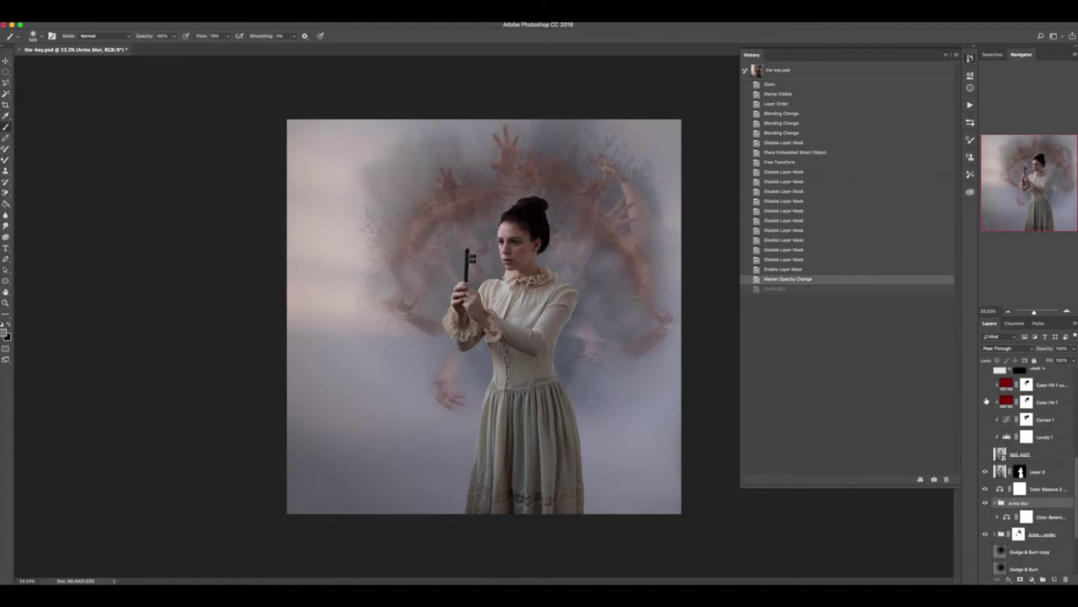
scroll(1011, 481, "down", 5)
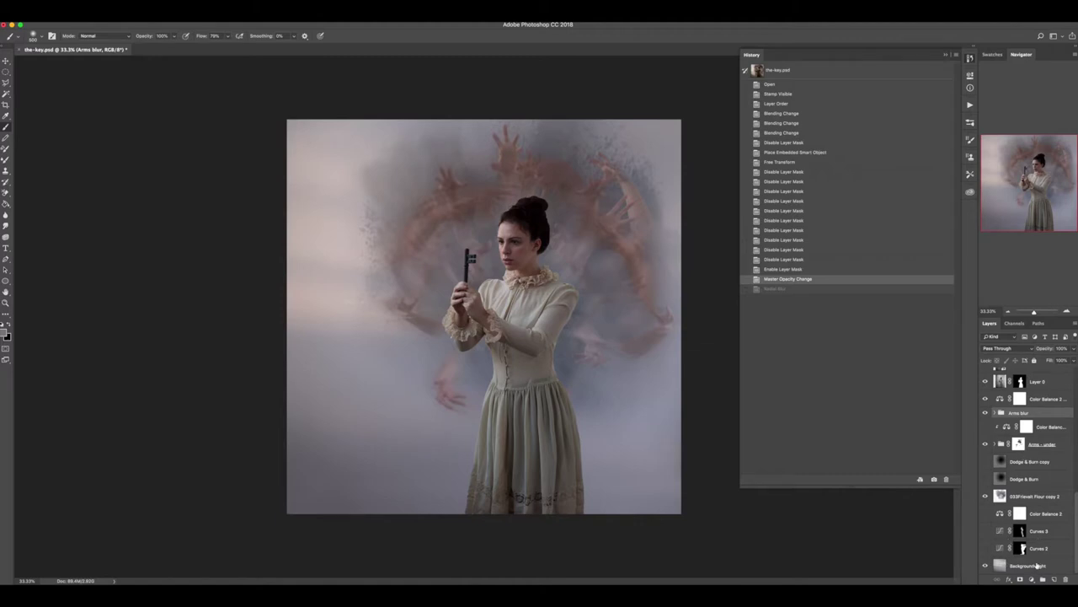
scroll(1036, 563, "up", 3)
scroll(1024, 540, "up", 3)
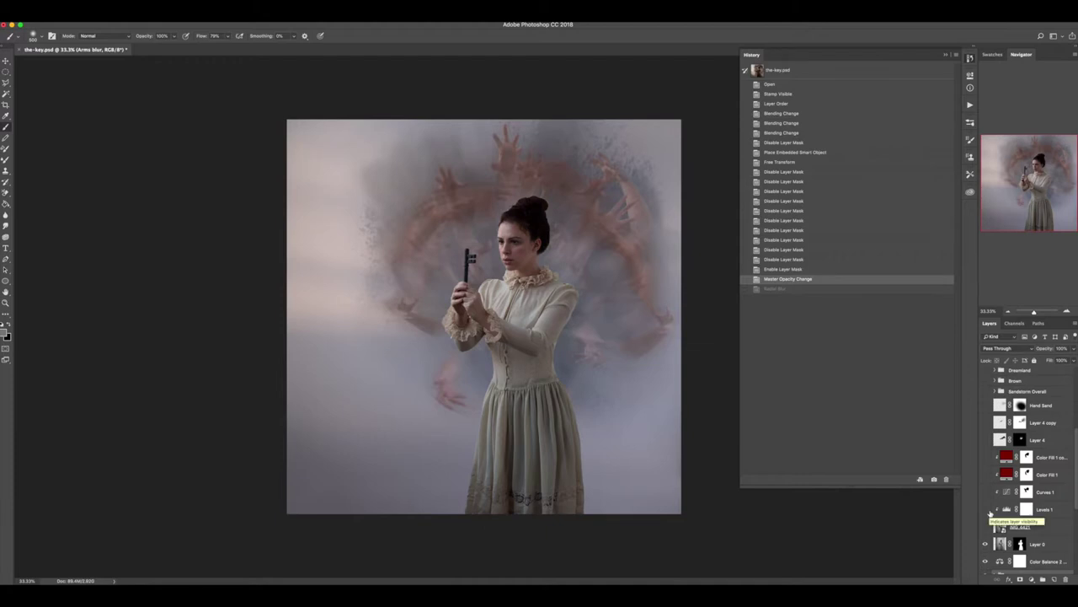
Compare against the original studio photo, hide it again, and move Layer 0 above it.
left_click(985, 510)
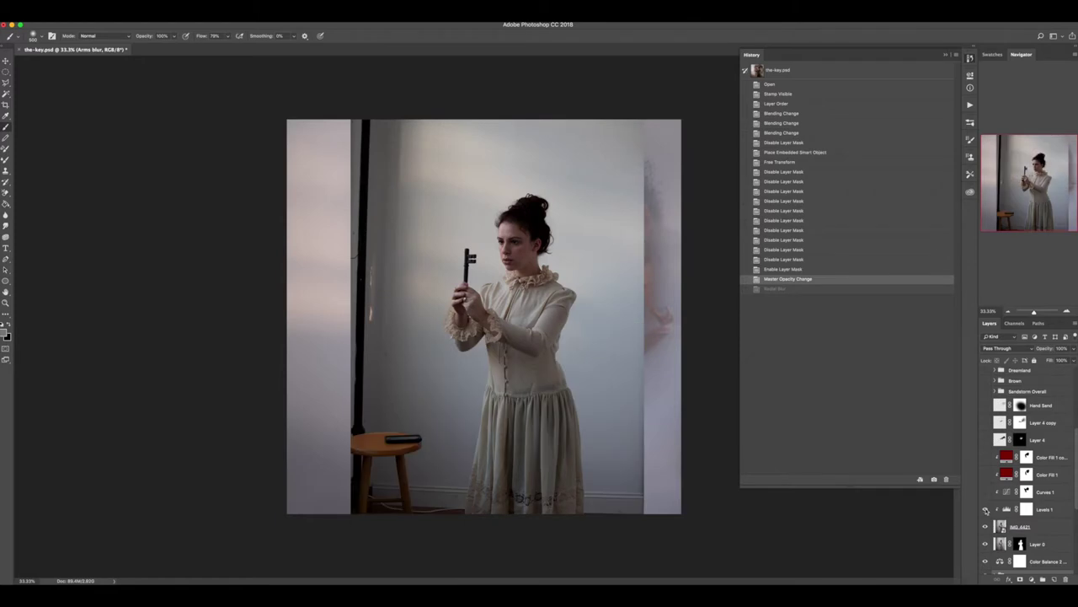
left_click(986, 510)
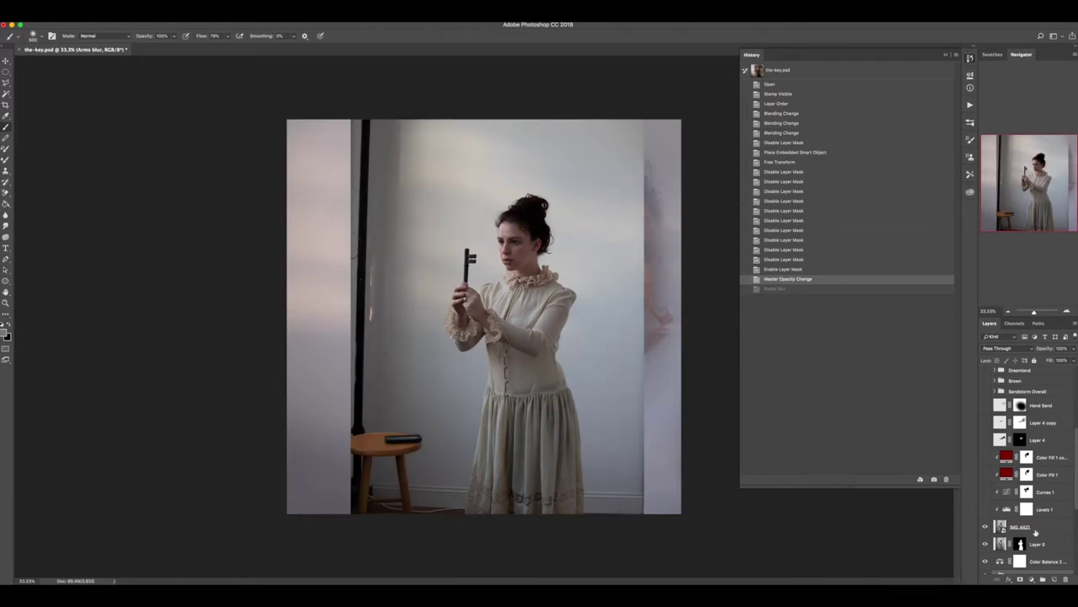
left_click(987, 526)
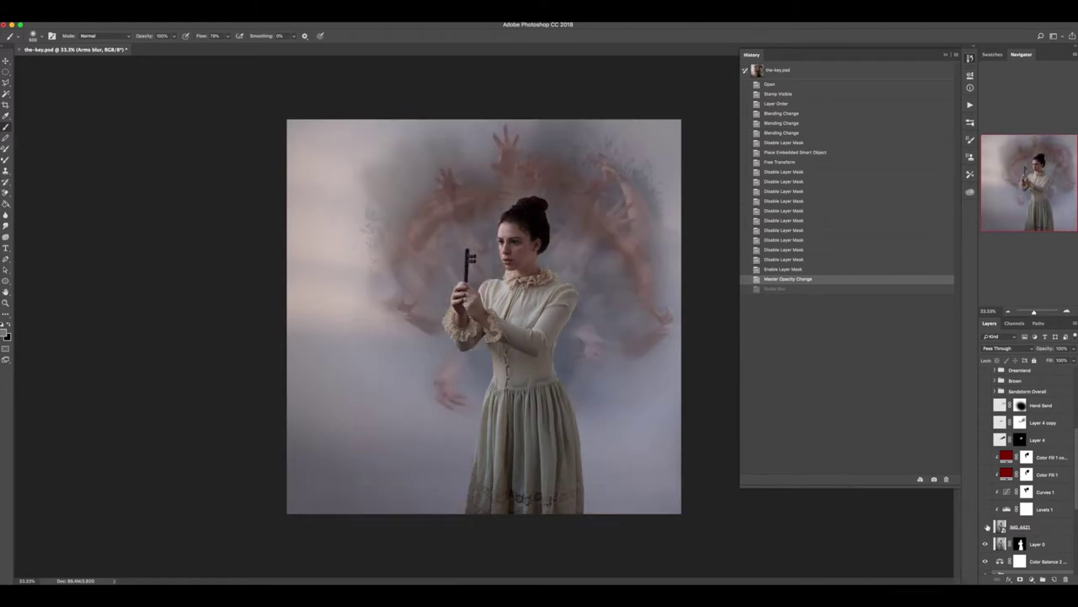
left_click_drag(1036, 547, 1036, 545)
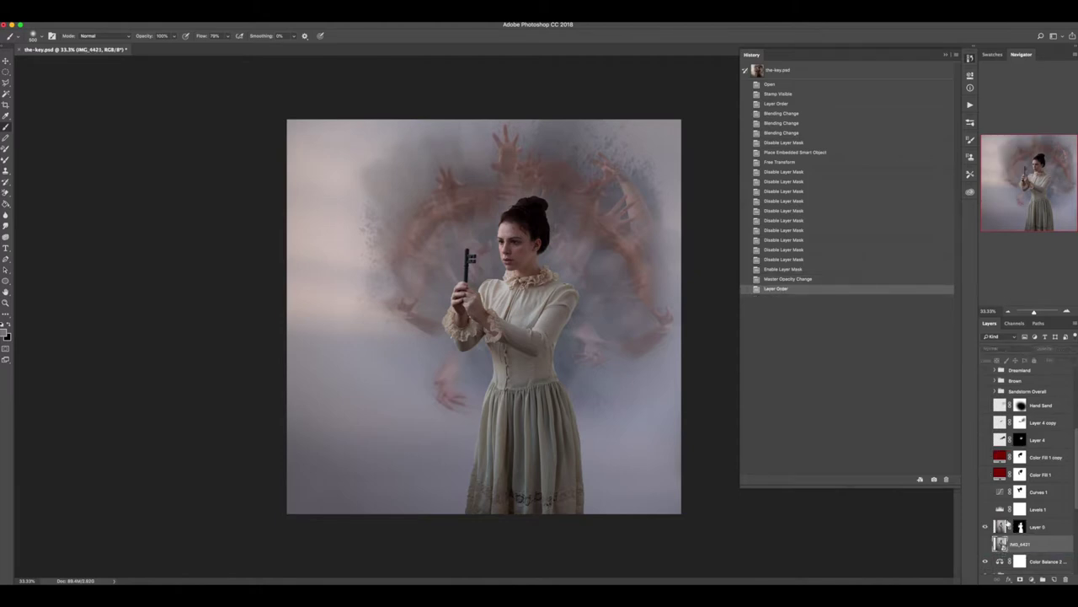
Clip the Levels 1 and Curves 1 adjustments to the layers below them.
left_click(1043, 461)
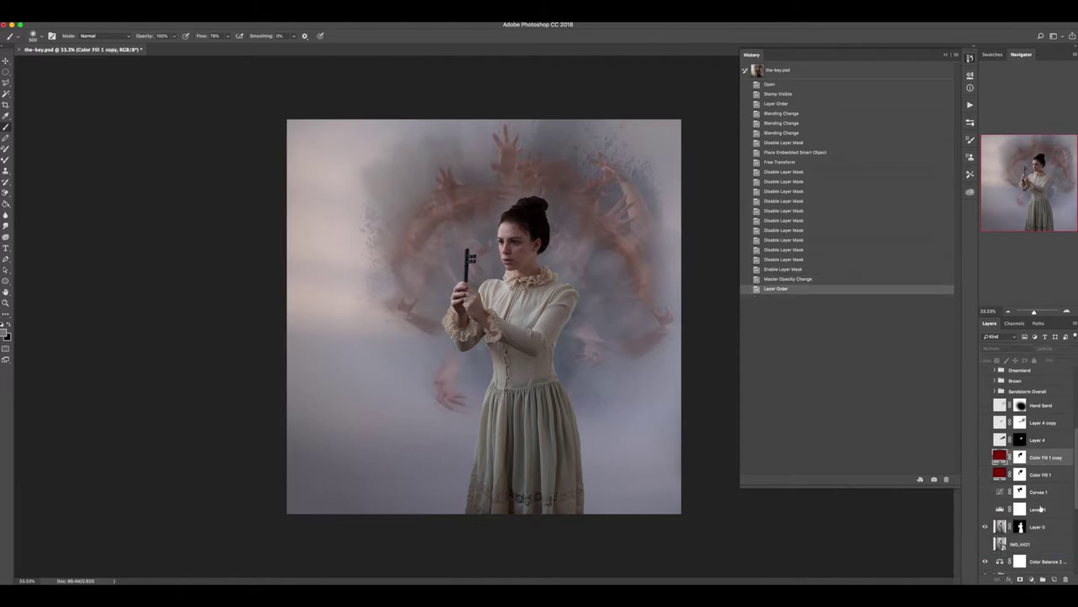
left_click(1040, 509)
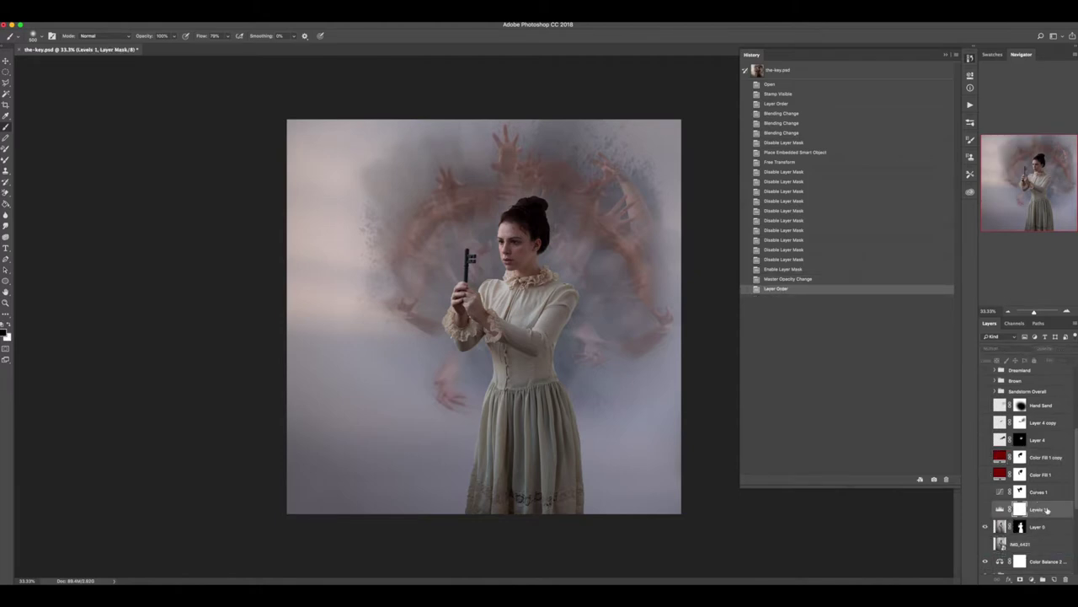
right_click(1049, 509)
left_click(965, 376)
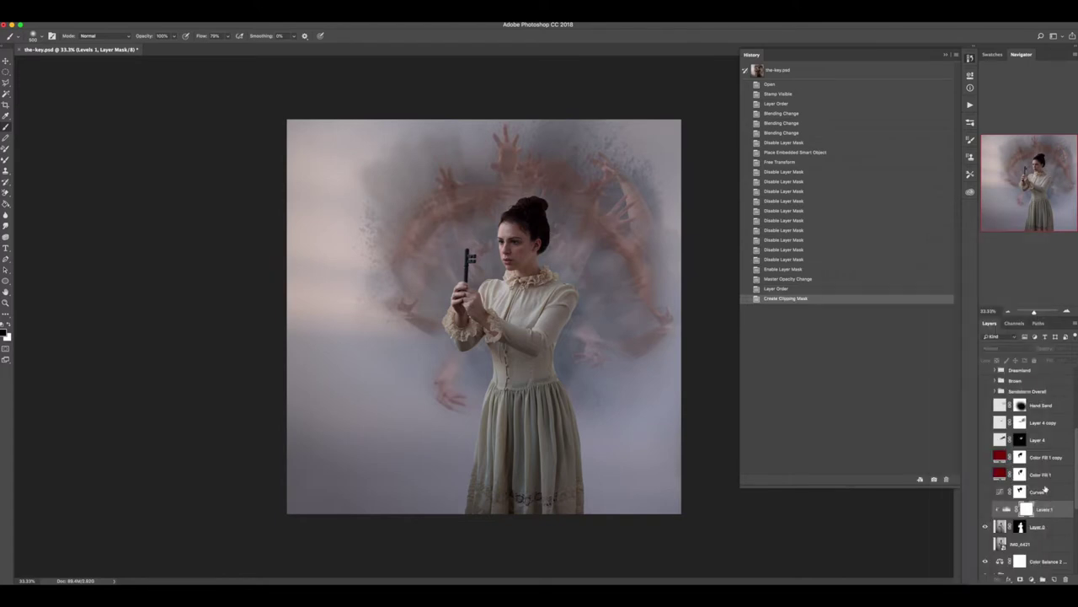
left_click(1045, 488)
right_click(1045, 488)
left_click(965, 377)
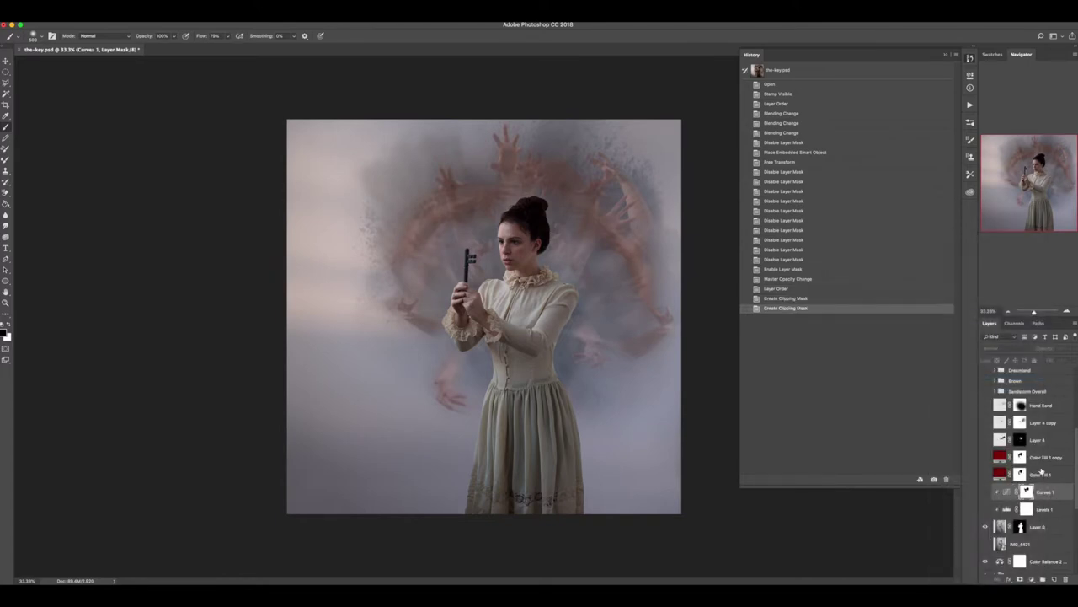
Clear the layer styles of Color Fill 1 and its copy, clip both, and show Levels 1.
left_click(1042, 477)
right_click(1042, 477)
left_click(999, 422)
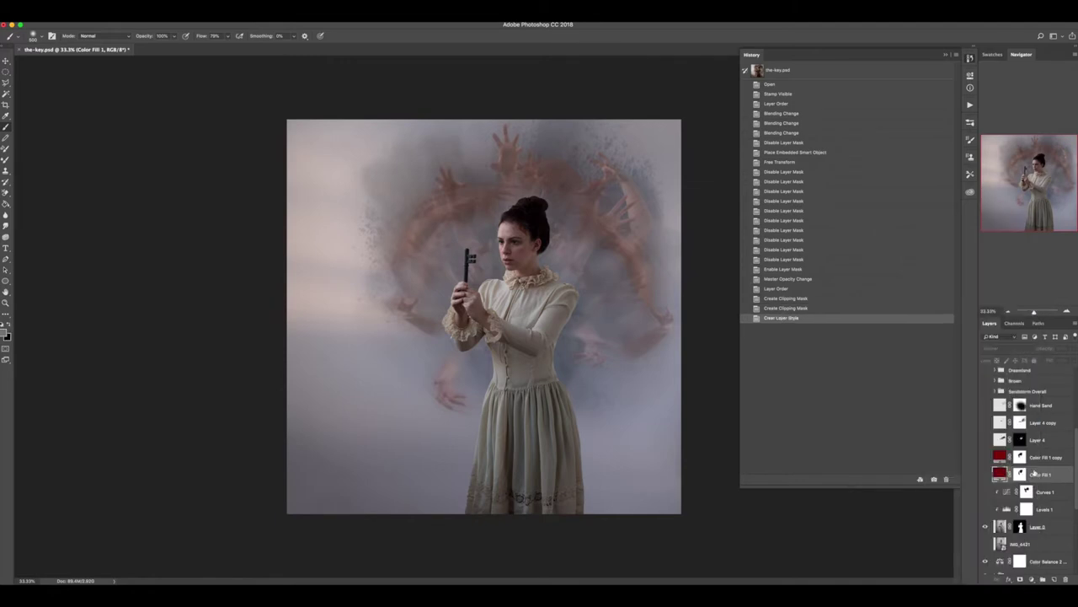
right_click(1042, 478)
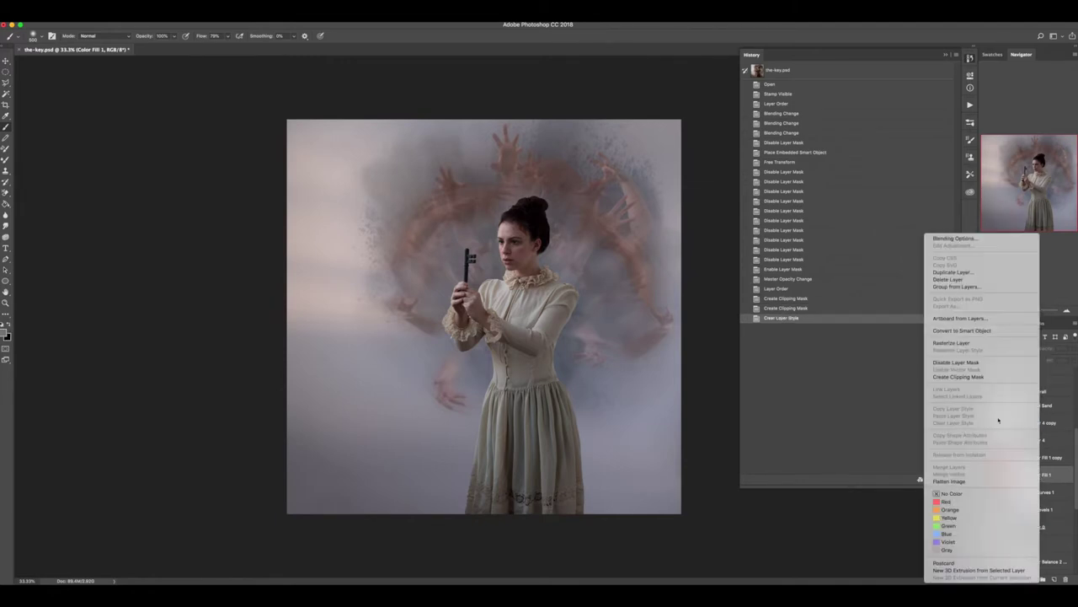
left_click(958, 376)
right_click(1055, 458)
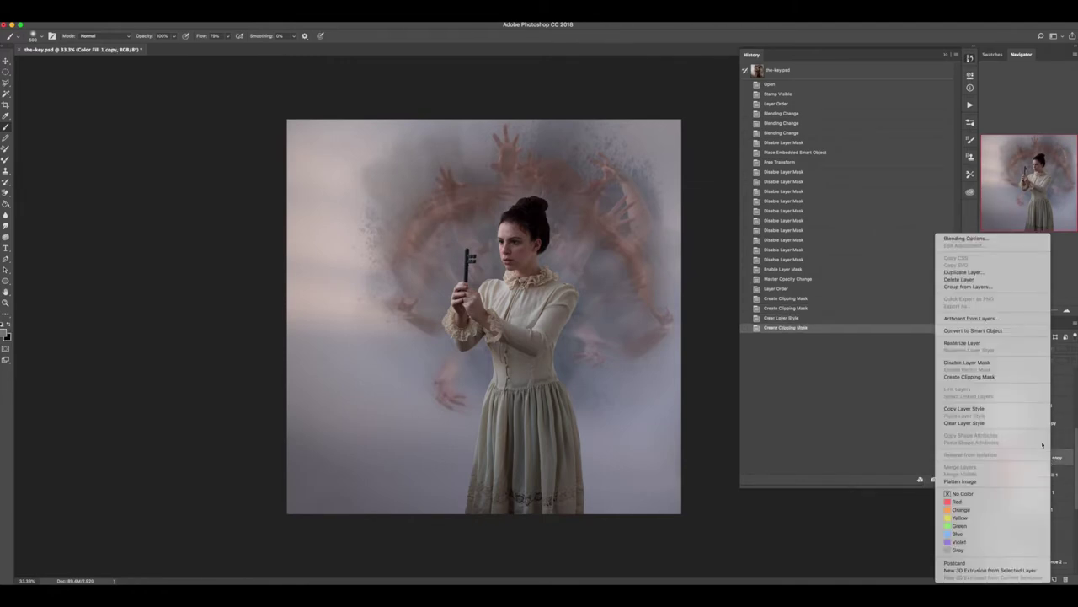
left_click(1020, 420)
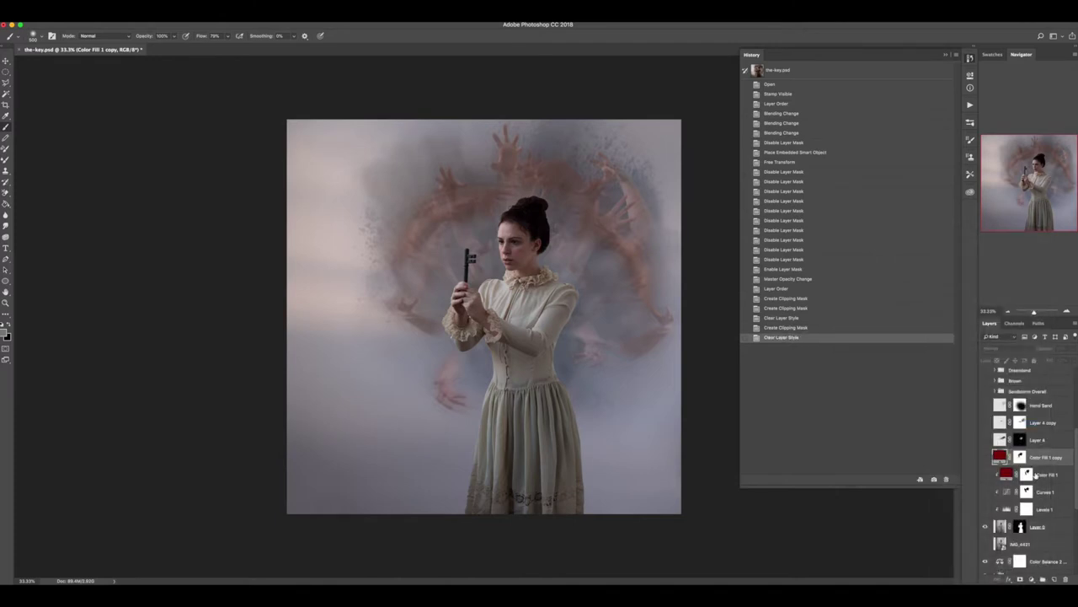
right_click(1044, 466)
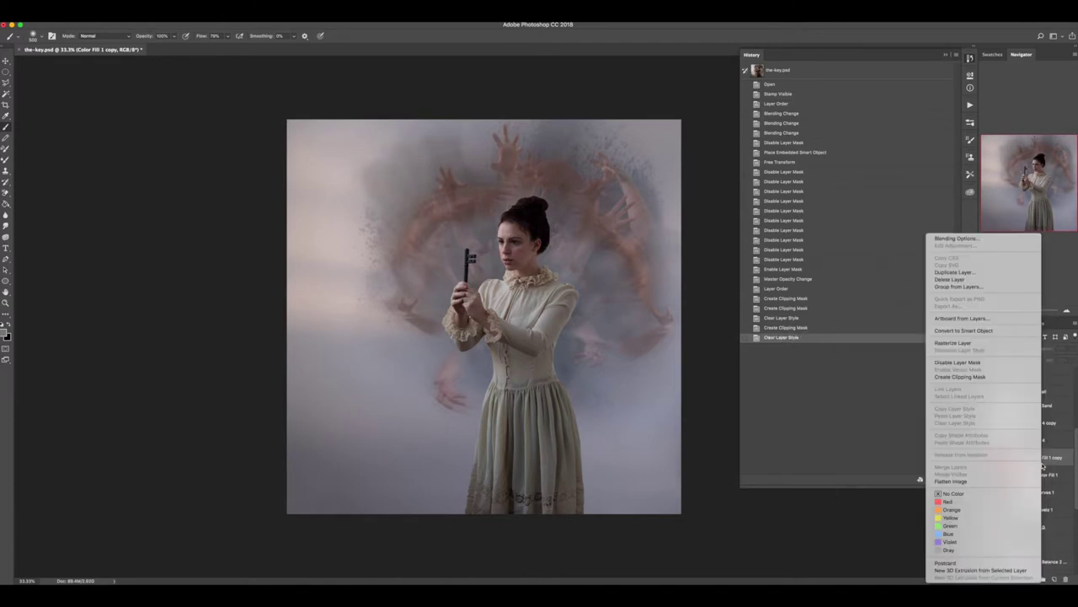
left_click(1011, 378)
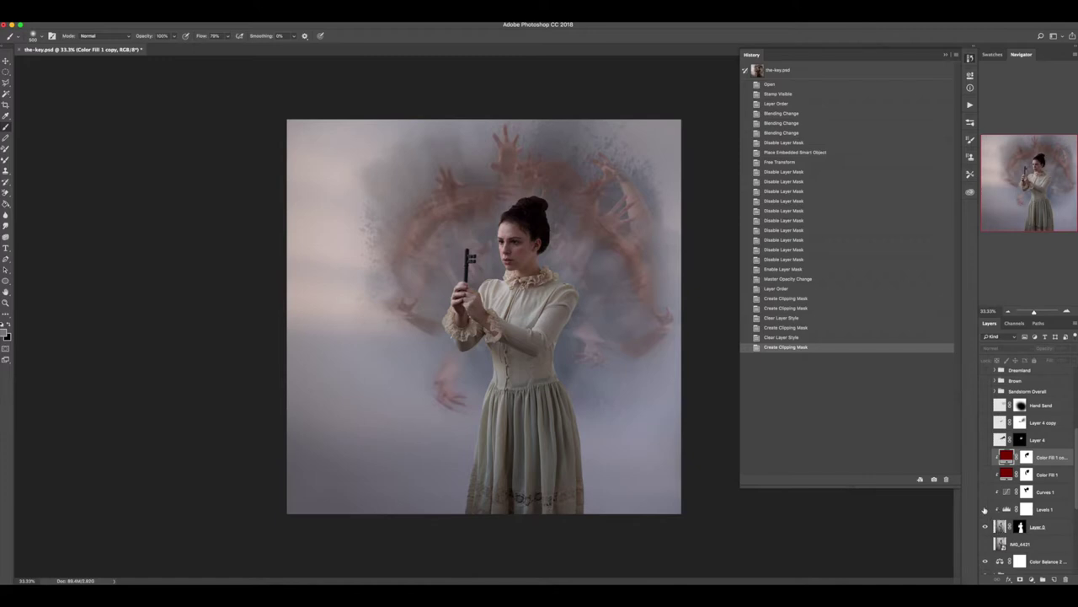
left_click(985, 510)
Toggle Levels 1 and Layer 0 to compare the darkening, then turn on Curves 1.
left_click(985, 511)
left_click(985, 511)
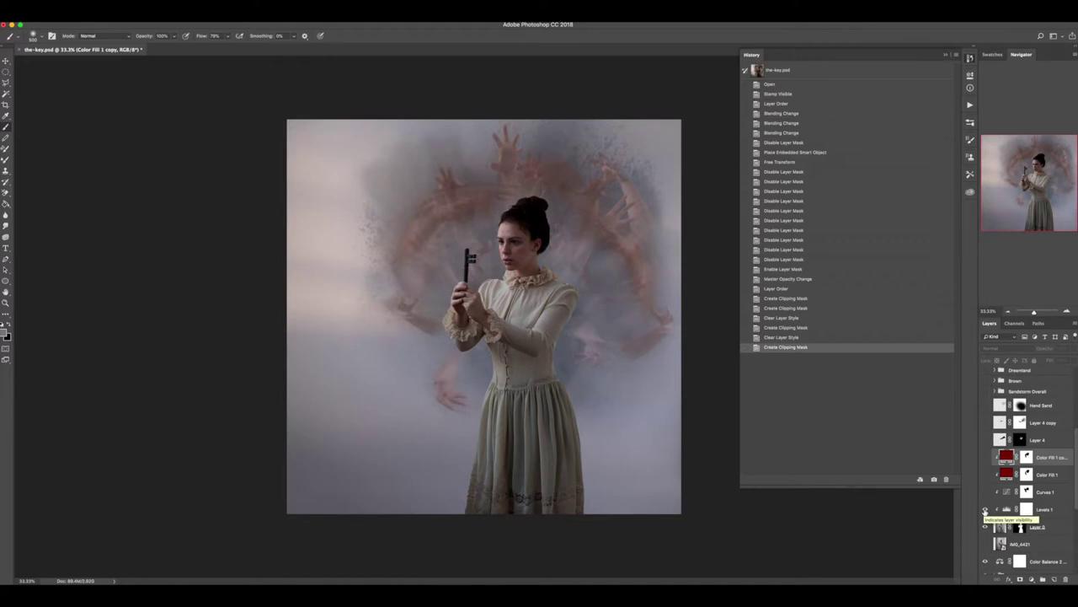
left_click(985, 526)
left_click(985, 527)
left_click(985, 511)
left_click(985, 510)
left_click(986, 492)
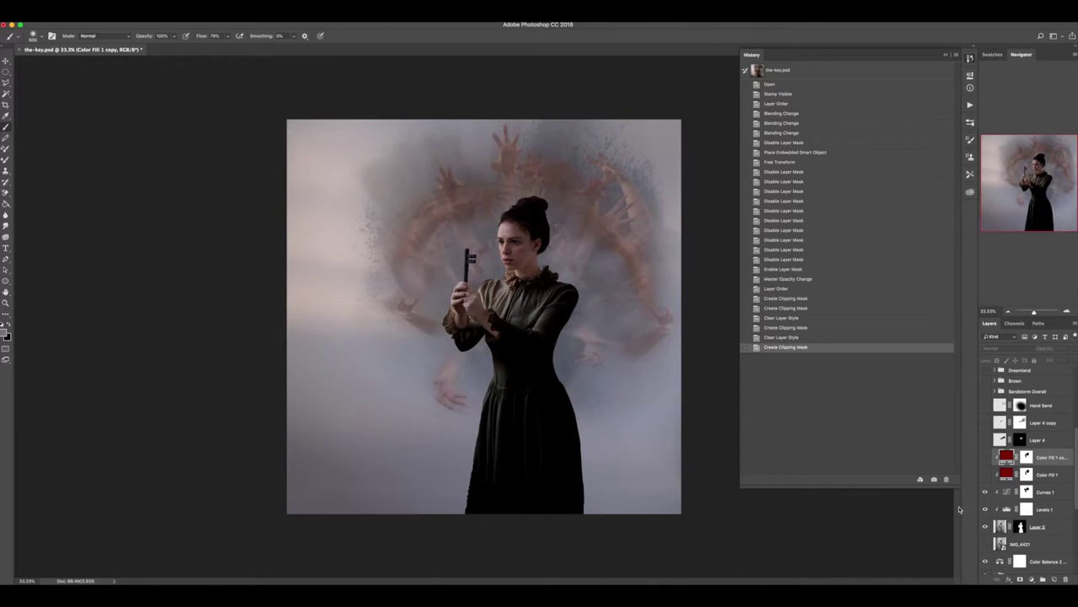
Show Color Fill 1 in Multiply mode, then select its copy and step back in History.
left_click(996, 475)
left_click(985, 474)
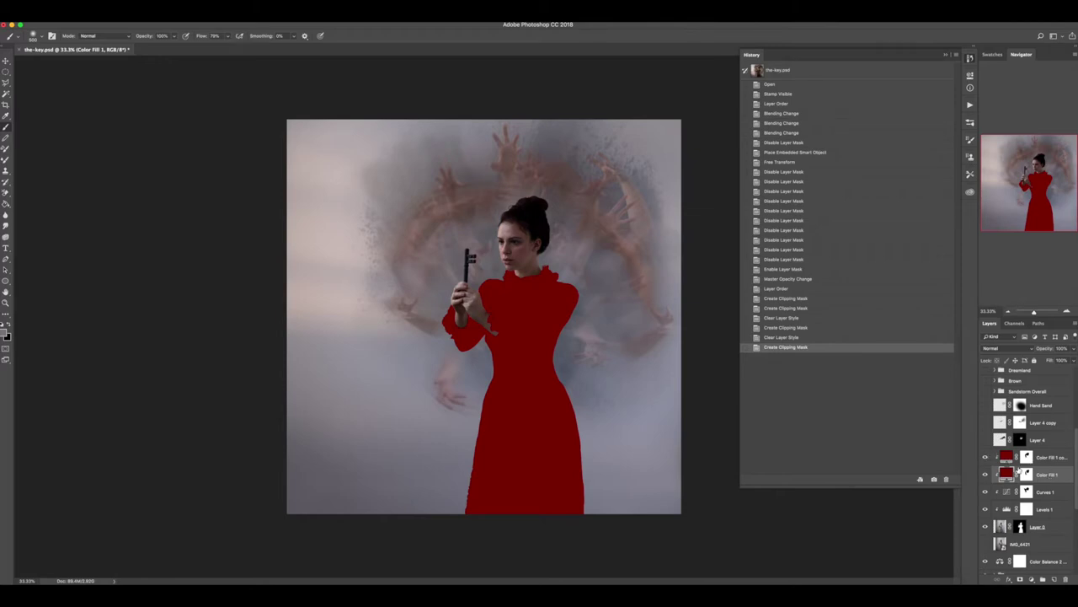
left_click(1007, 348)
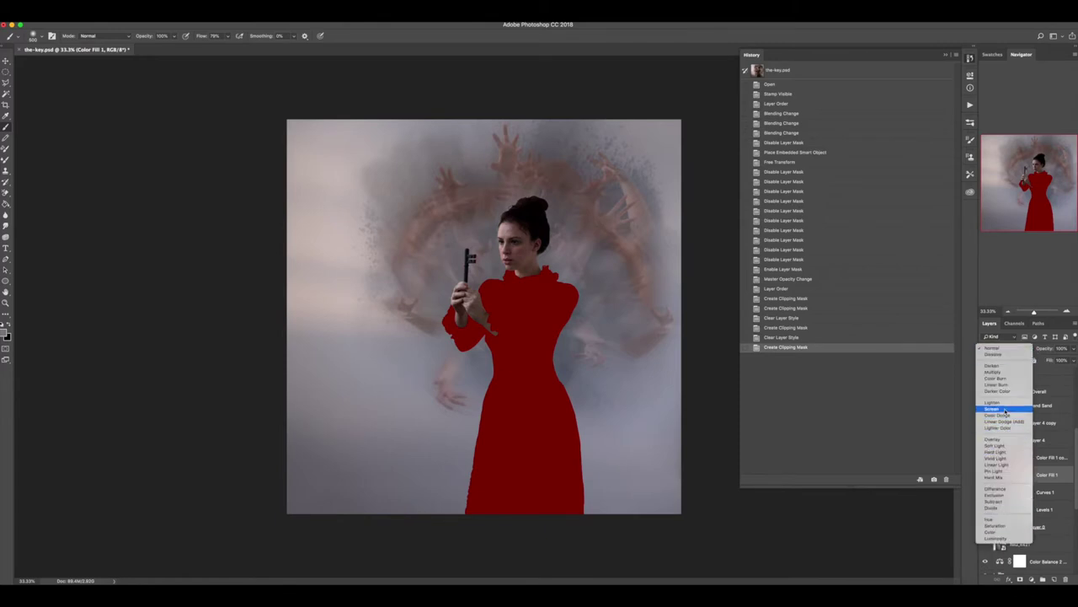
left_click(1009, 372)
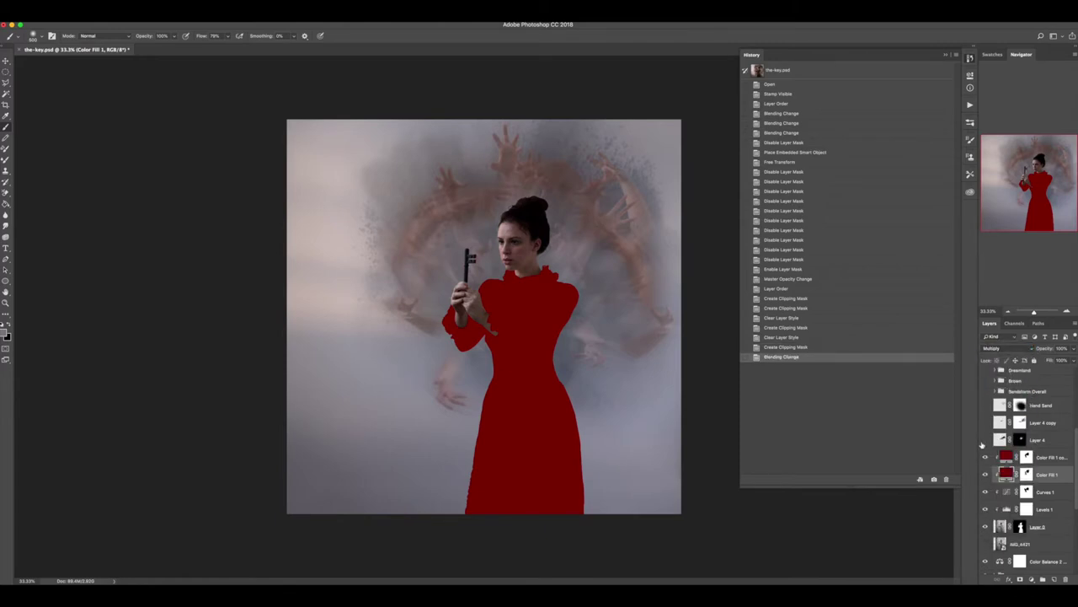
left_click(1005, 459)
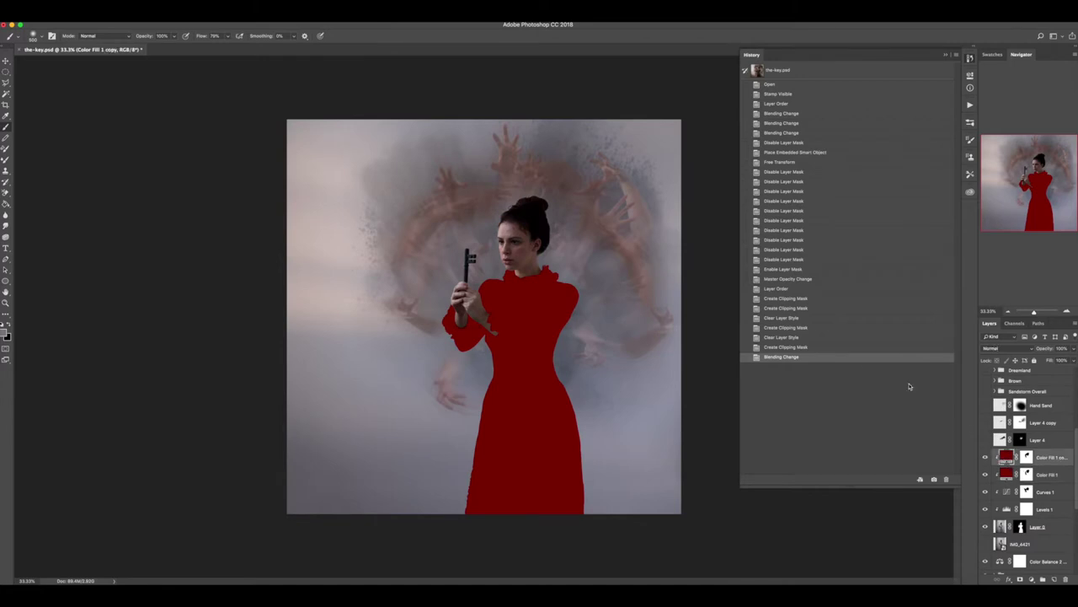
left_click(783, 308)
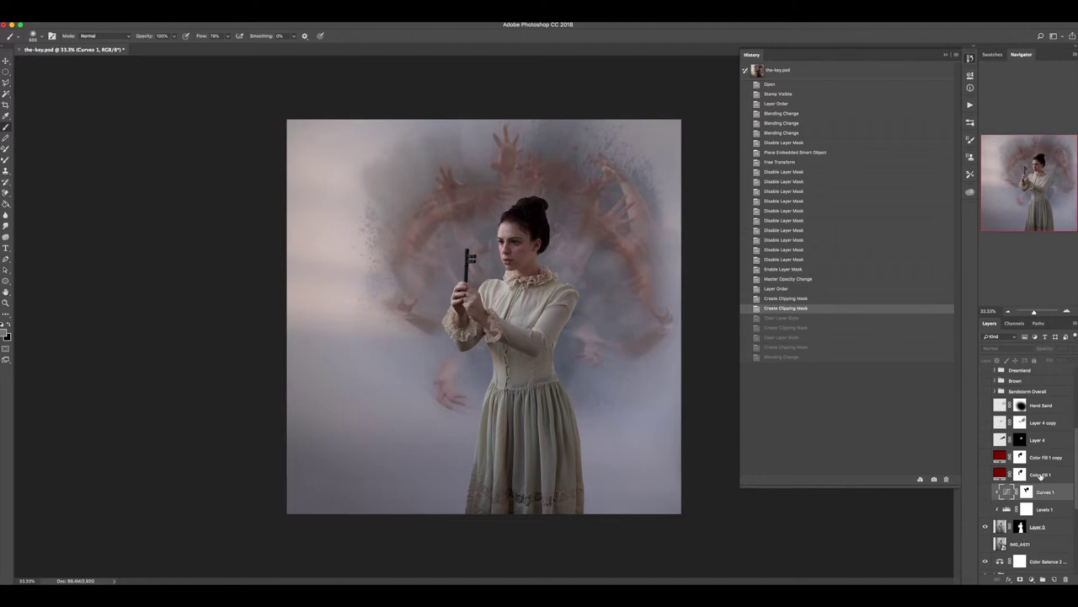
Re-clip Color Fill 1 and Color Fill 1 copy to the layers beneath them.
left_click(1041, 475)
right_click(1041, 475)
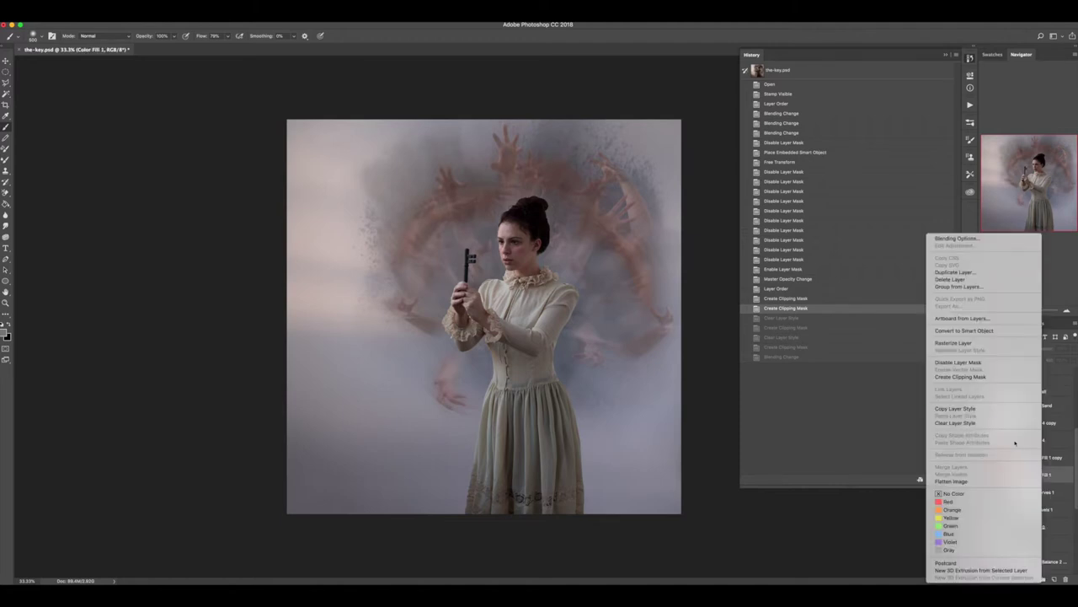
left_click(961, 376)
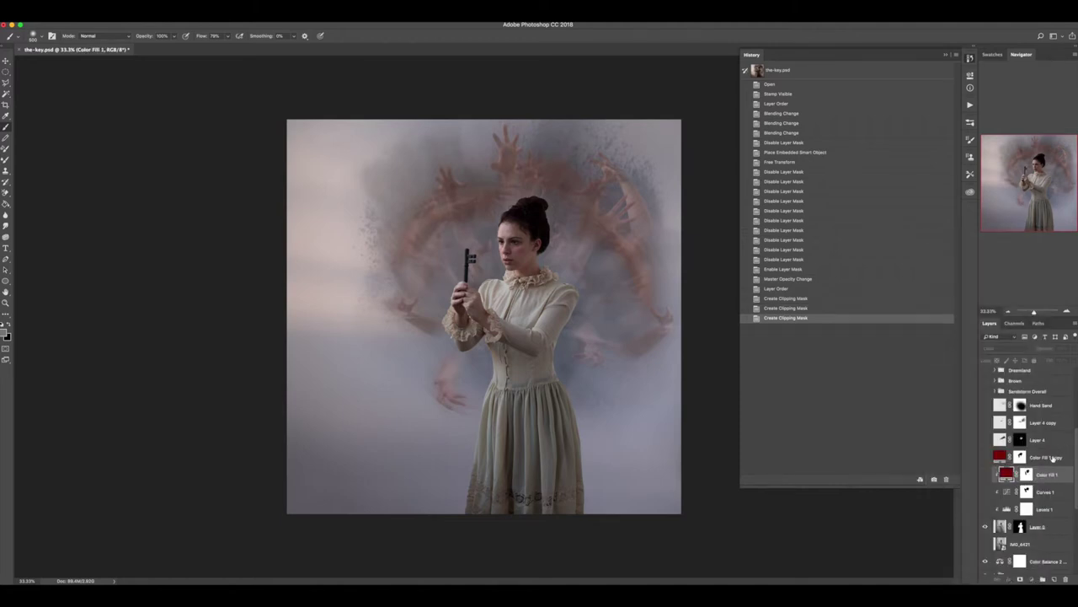
left_click(1049, 458)
right_click(1051, 457)
left_click(1000, 377)
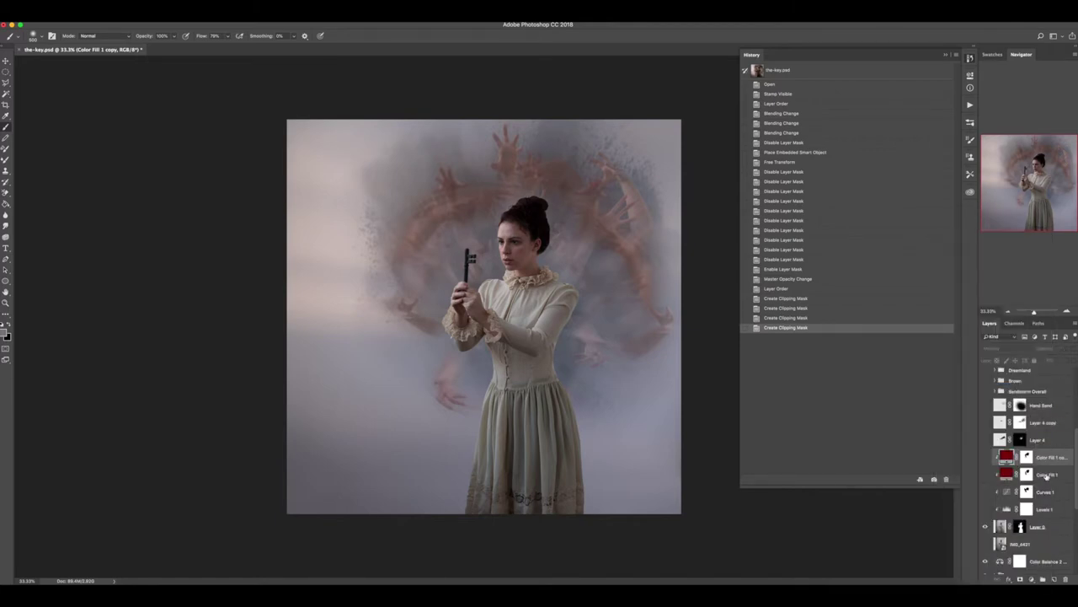
Show Levels 1, Curves 1 and Color Fill 1 to turn the dress red.
left_click(1049, 475)
left_click(985, 509)
left_click(984, 491)
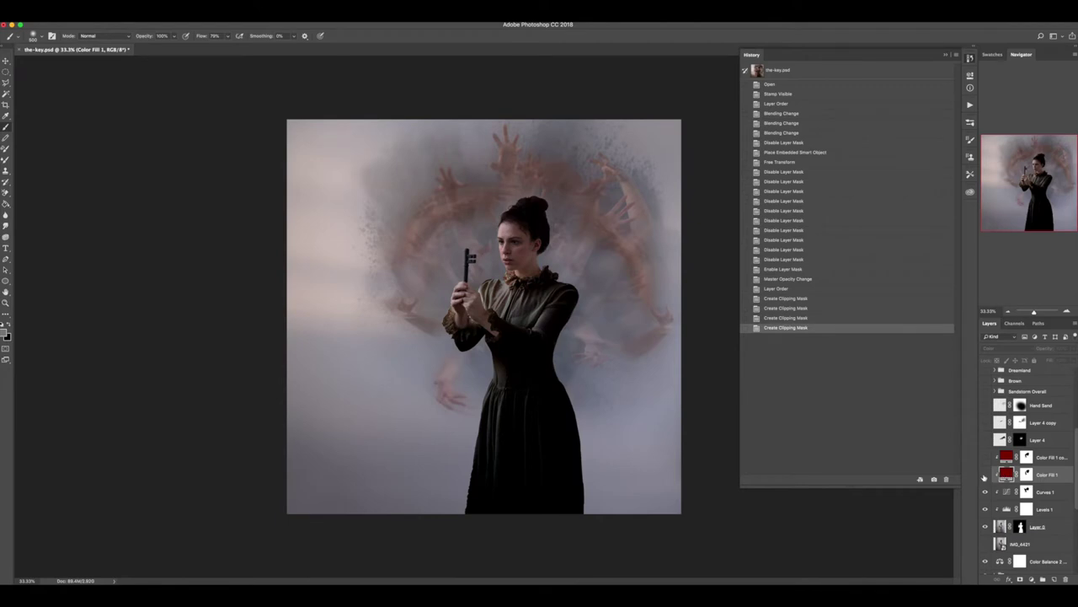
left_click(985, 475)
Turn on Color Fill 1 copy, toggling it to compare the red shading.
left_click(1003, 460)
left_click(985, 458)
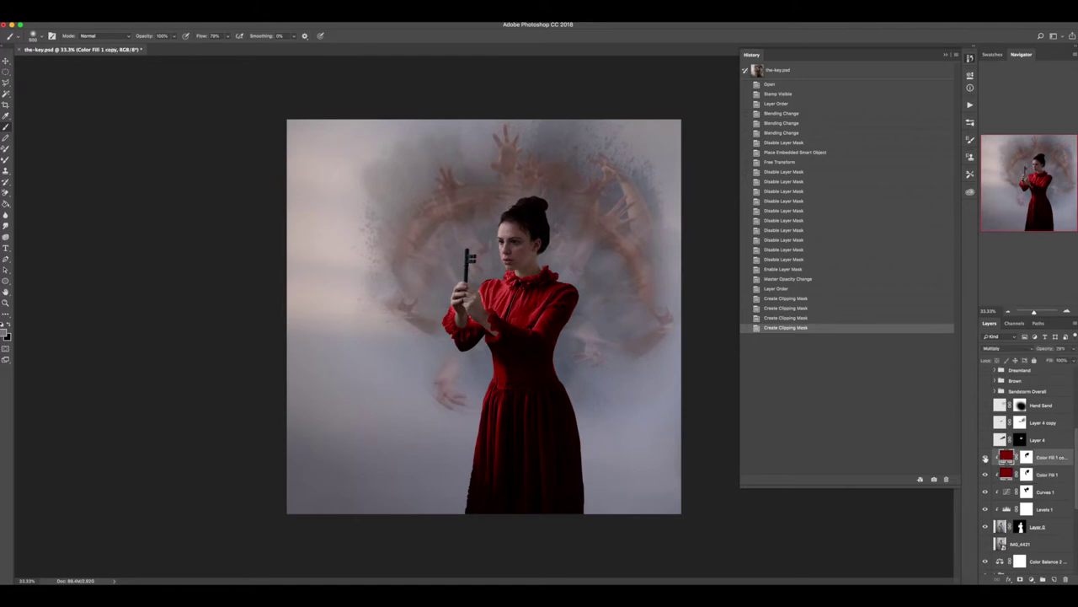
left_click(985, 457)
left_click(985, 458)
left_click(985, 457)
left_click(985, 458)
Set Color Fill 1 copy's opacity to about 27% to brighten the red dress.
left_click(1063, 348)
left_click_drag(1049, 360, 1074, 360)
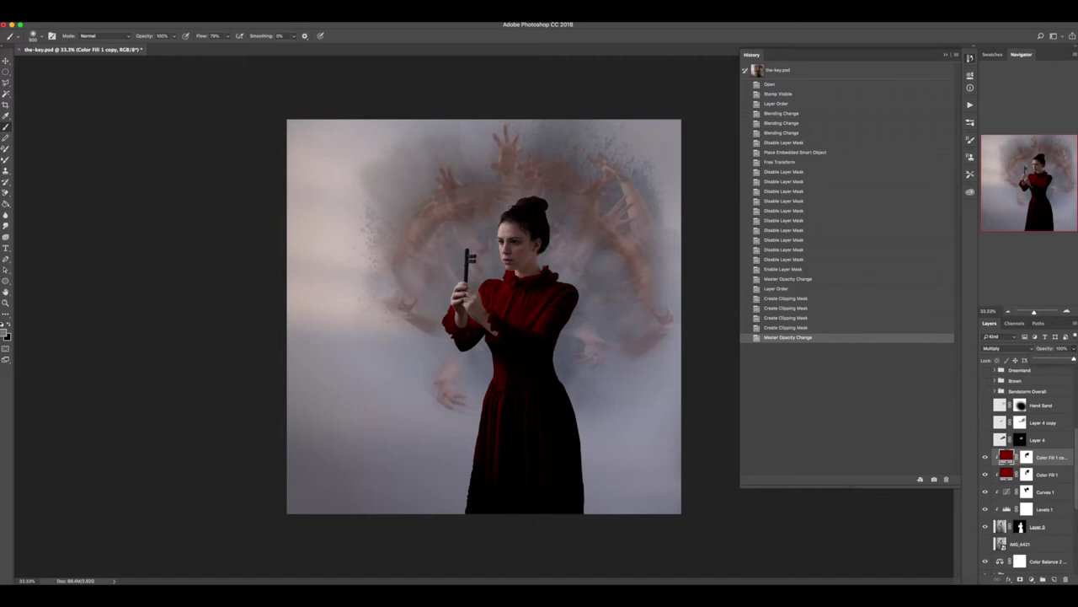
left_click_drag(1058, 359, 1047, 360)
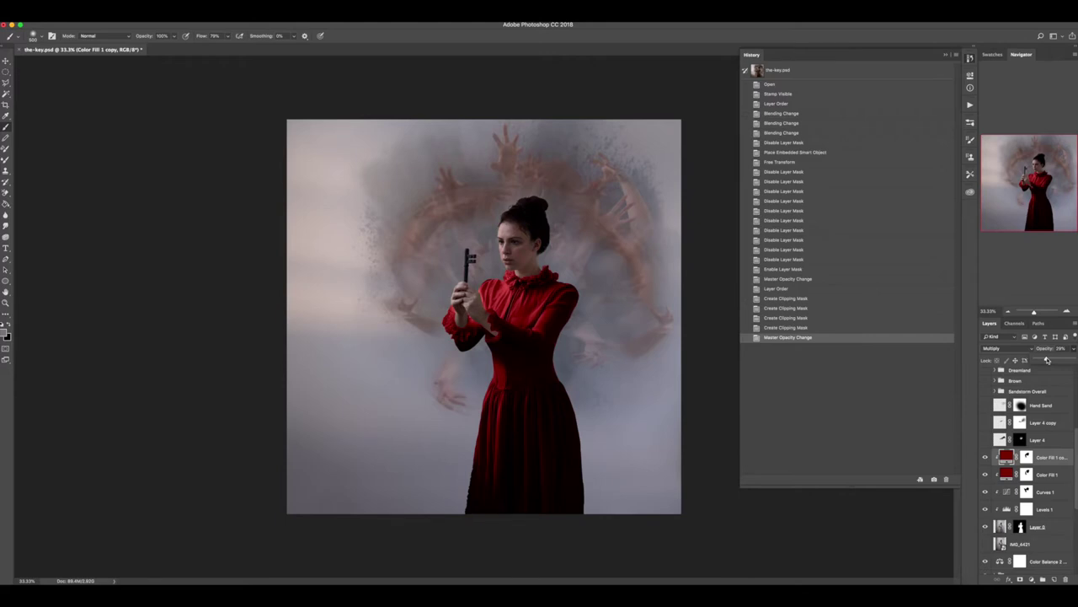
mouse_move(1048, 359)
left_mouse_down()
mouse_move(1066, 360)
mouse_move(1055, 360)
left_mouse_up()
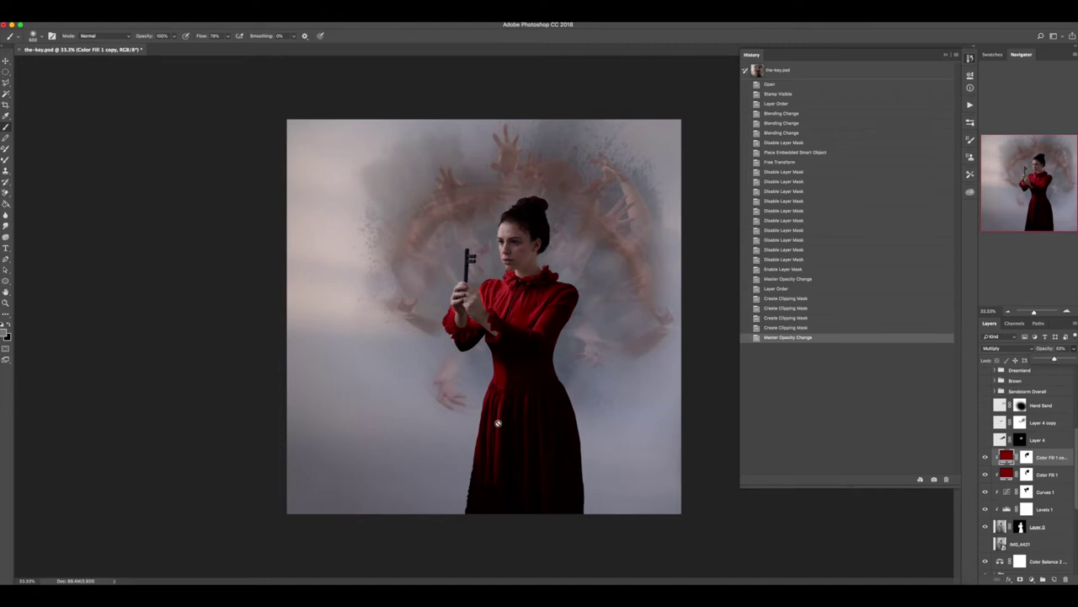
left_click(1046, 360)
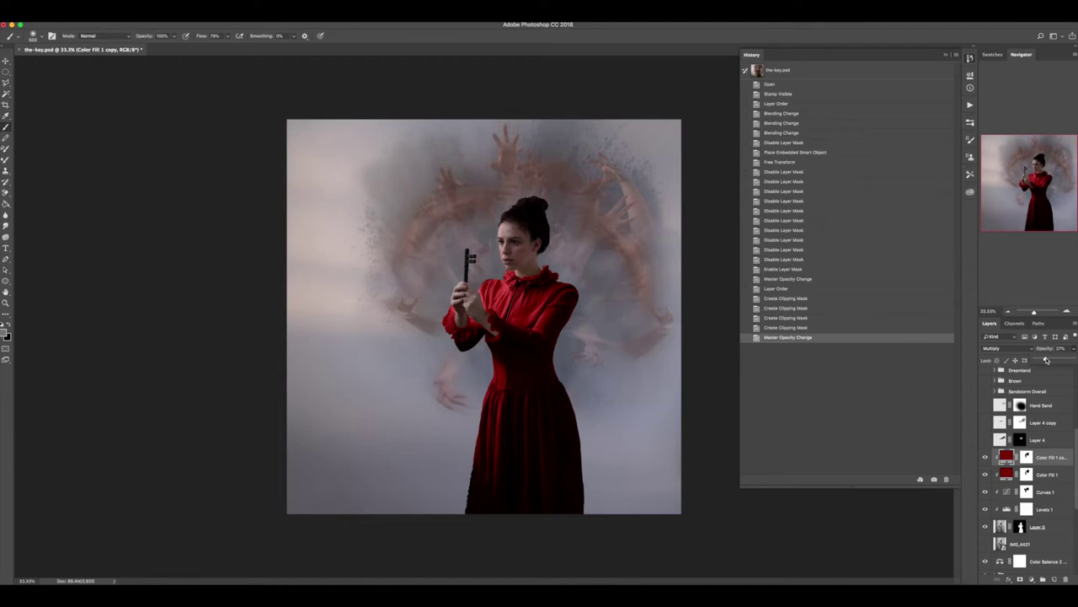
Show Layer 4 and Layer 4 copy hands, toggling each to compare, and select the copy's mask.
left_click(985, 440)
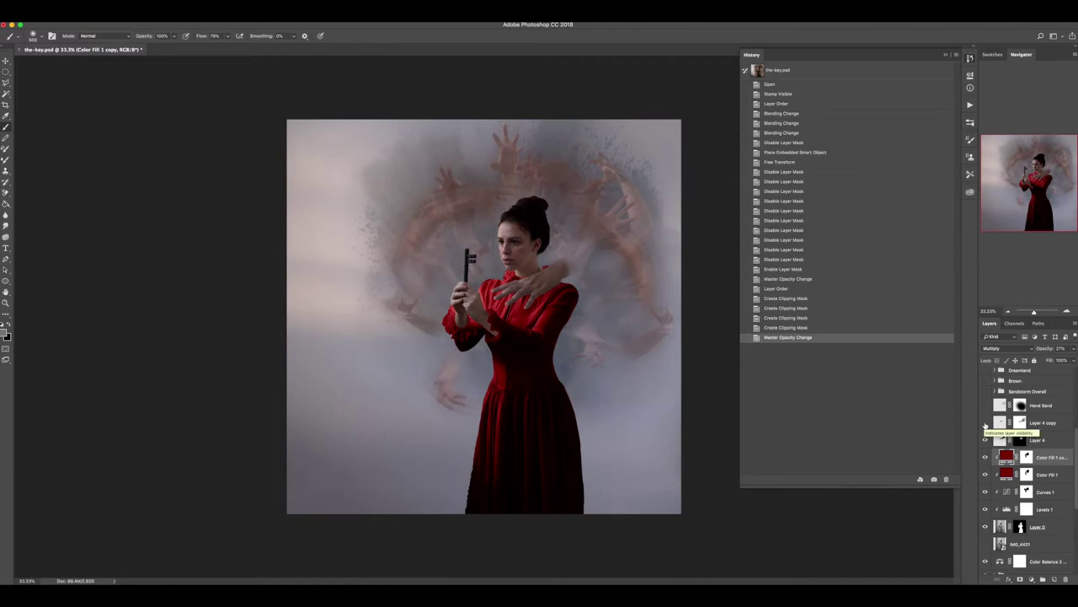
left_click(986, 424)
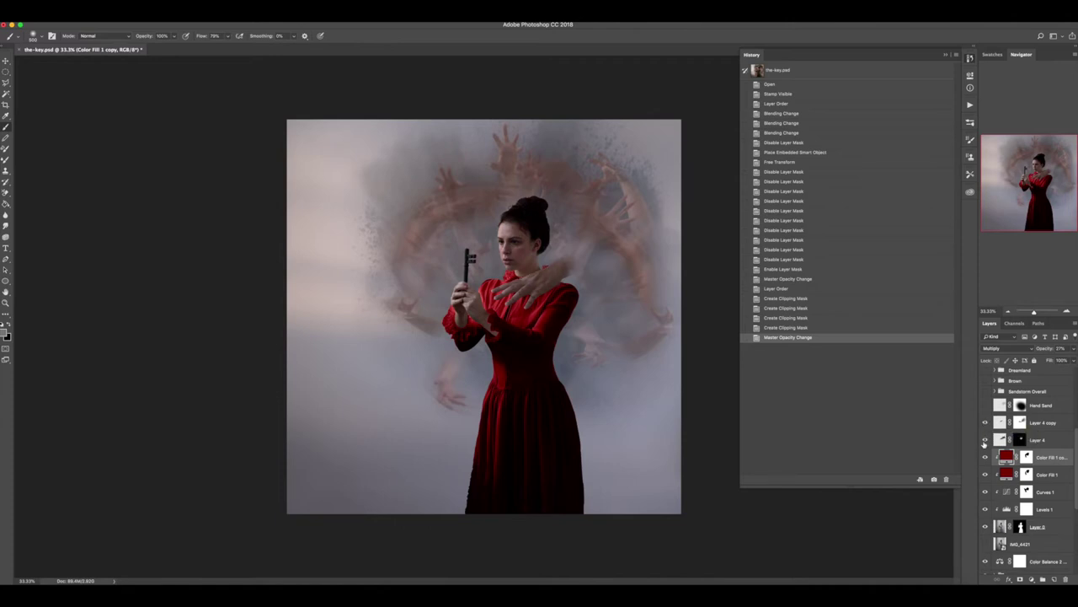
left_click(986, 440)
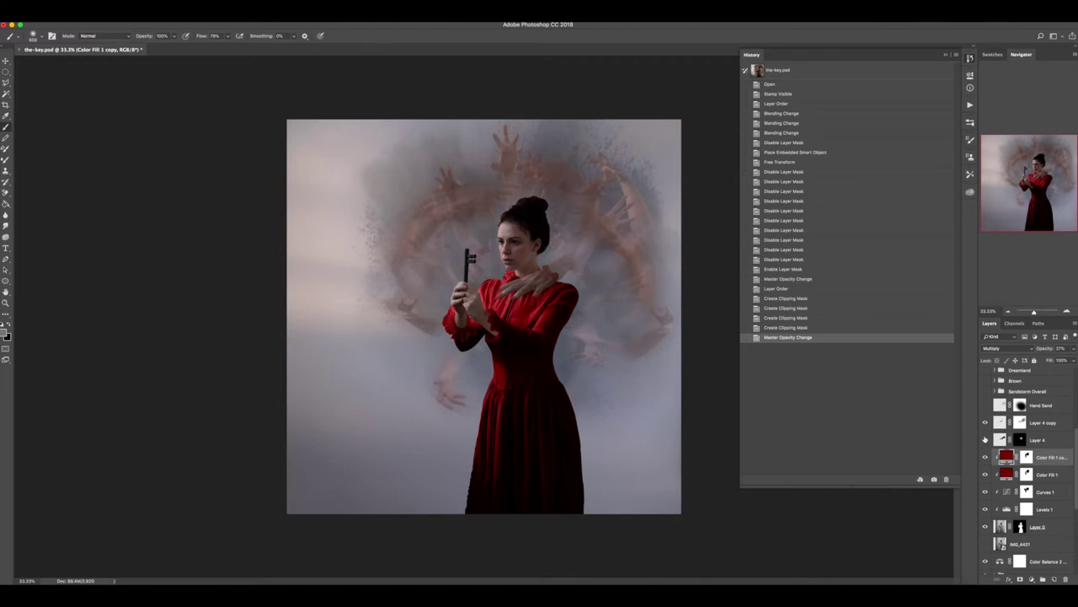
left_click(986, 440)
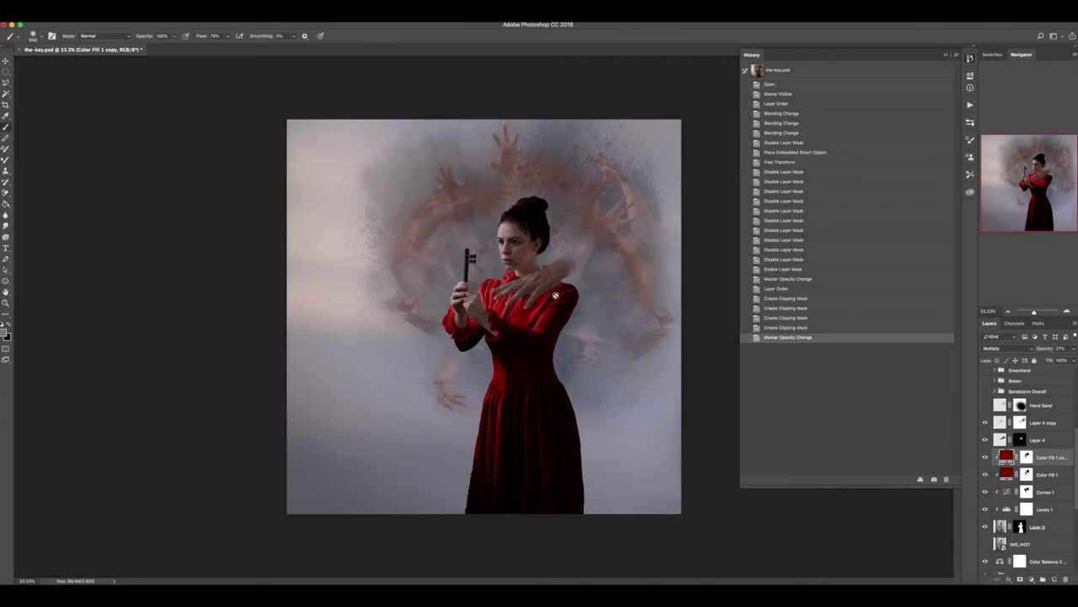
left_click(985, 422)
left_click(986, 422)
left_click(1021, 422)
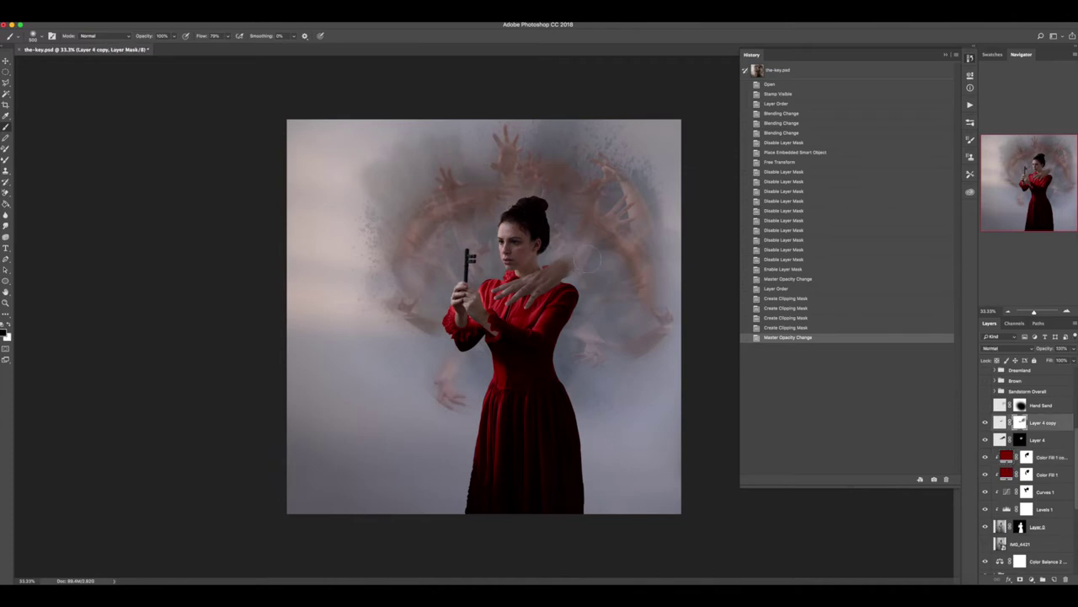
Show the Hand Sand layer, comparing it on and off, and the Sandstorm Overall group.
left_click(986, 406)
left_click(986, 407)
left_click(986, 406)
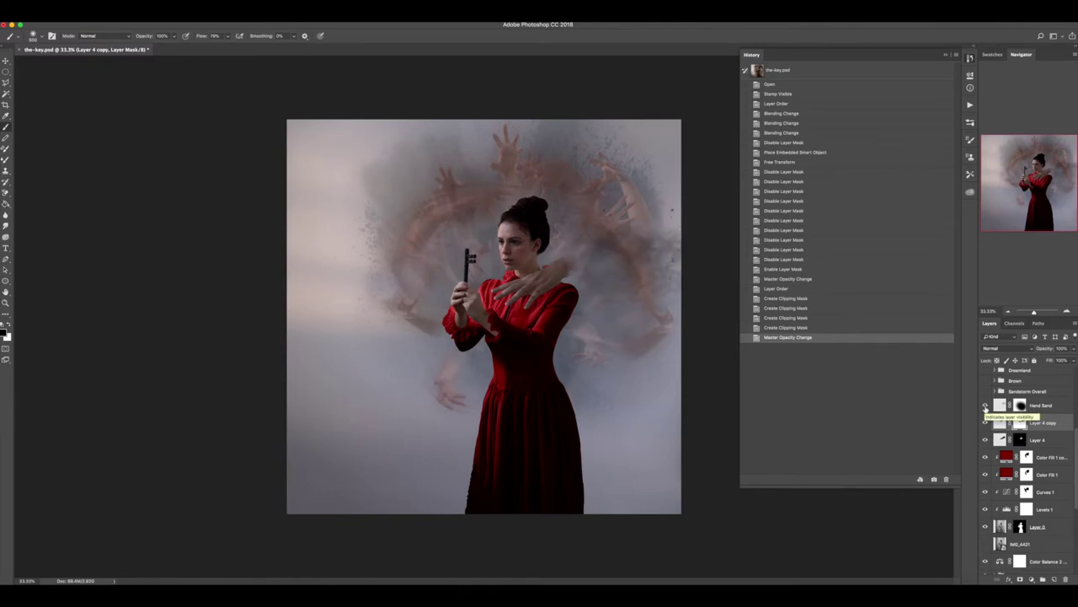
left_click(986, 406)
left_click(986, 406)
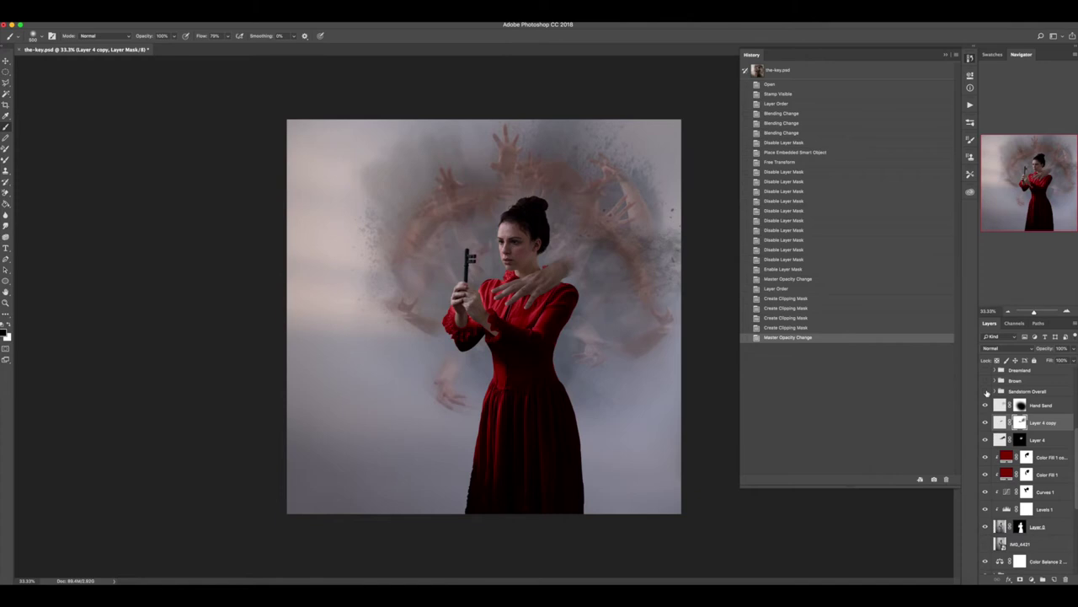
left_click(987, 391)
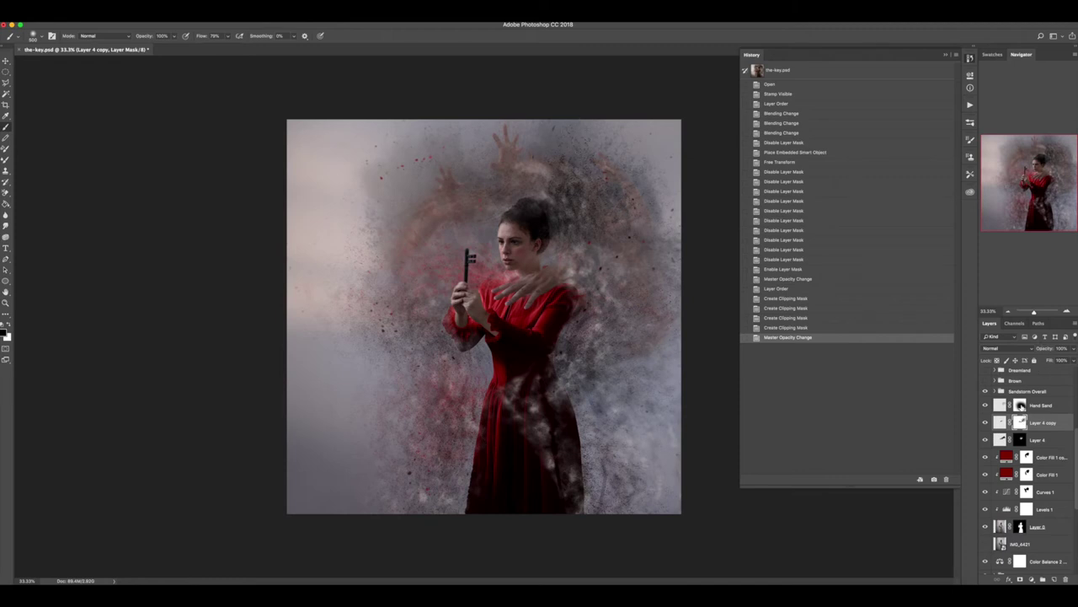
Add a mask to Sandstorm Overall, brush sand from the head and upper hands, then revert those strokes.
left_click(1023, 393)
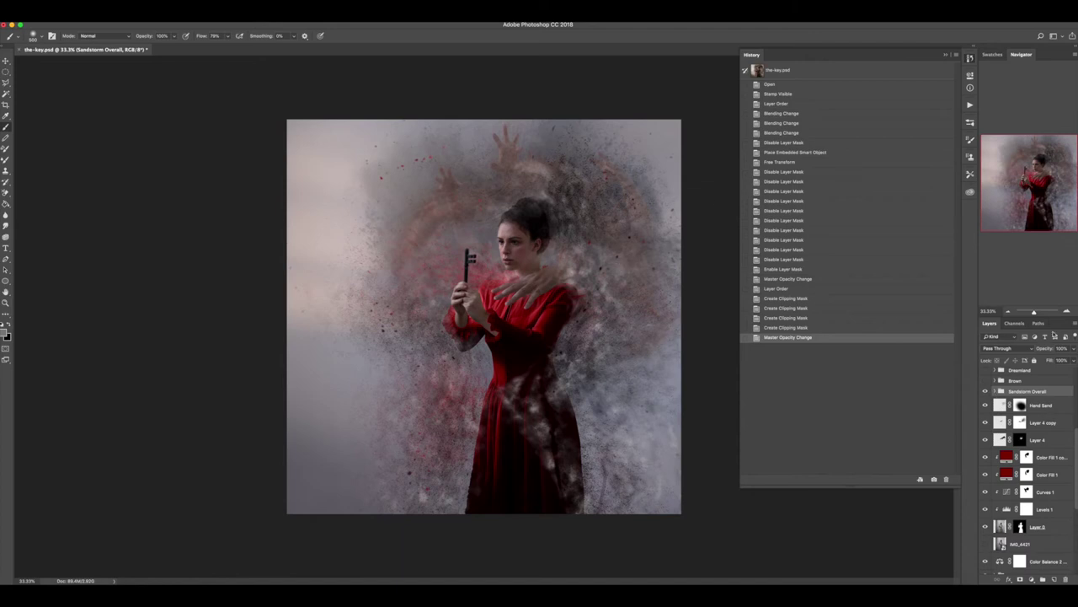
left_click(1020, 580)
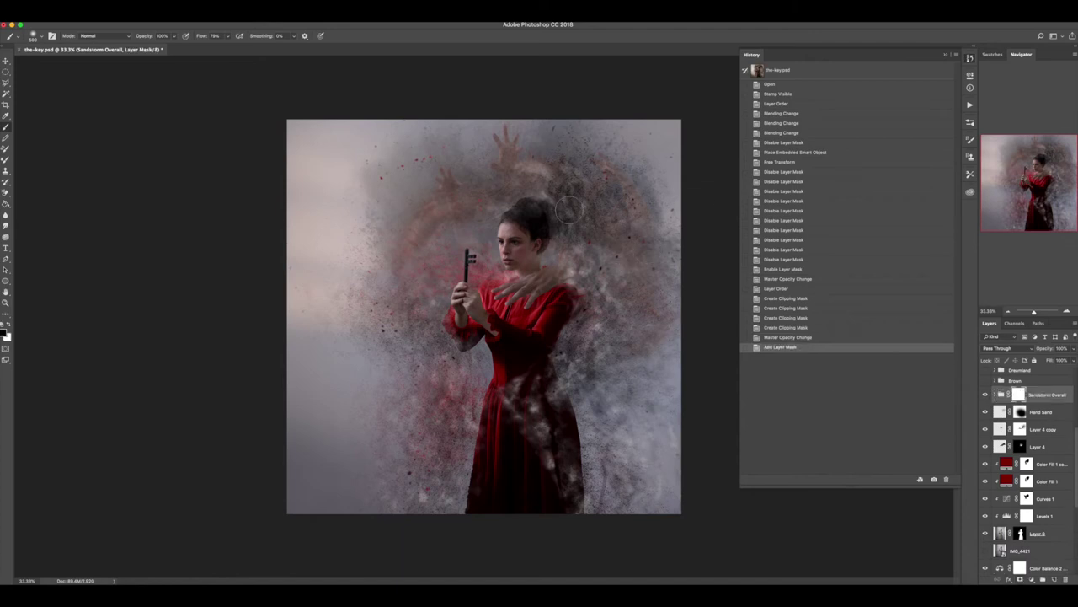
mouse_move(568, 202)
left_mouse_down()
mouse_move(600, 221)
mouse_move(562, 174)
mouse_move(544, 174)
mouse_move(580, 205)
mouse_move(614, 198)
mouse_move(614, 181)
mouse_move(565, 171)
mouse_move(589, 225)
mouse_move(572, 198)
mouse_move(503, 181)
left_mouse_up()
left_click_drag(446, 223, 446, 223)
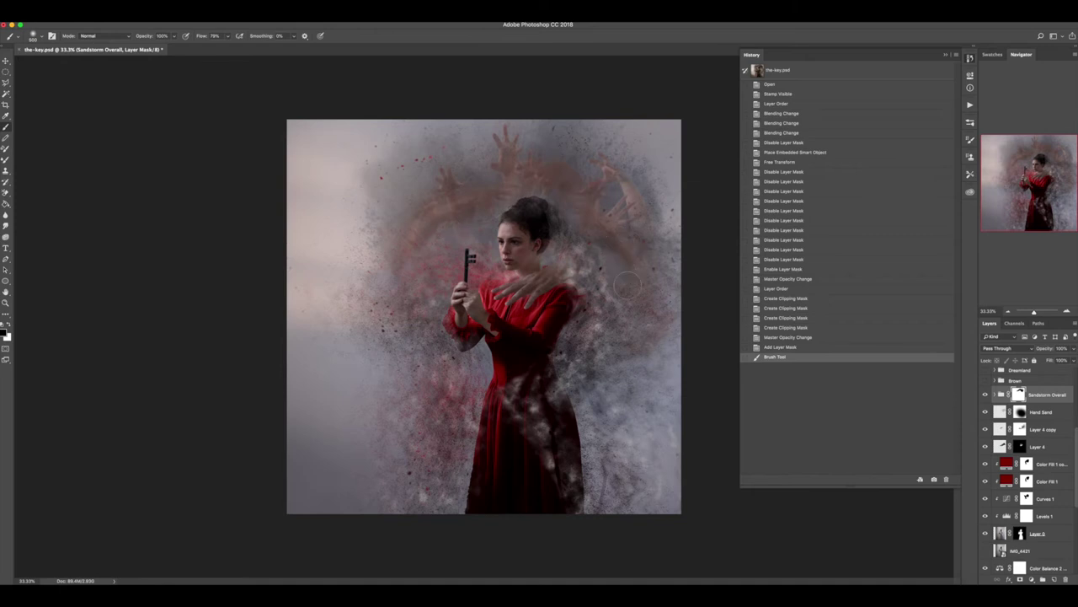
left_click_drag(637, 263, 653, 200)
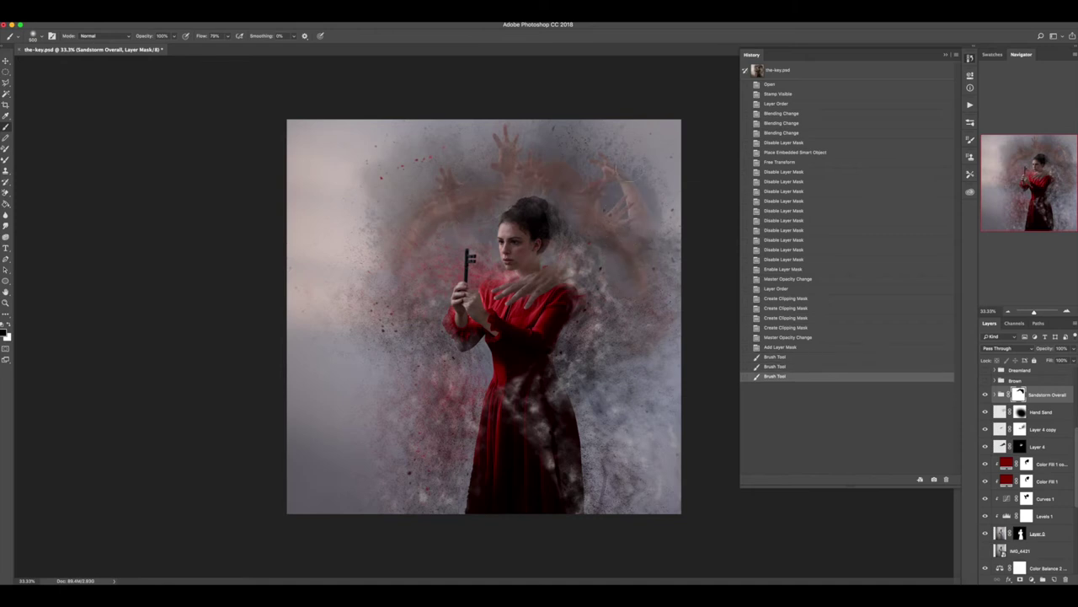
left_click(764, 347)
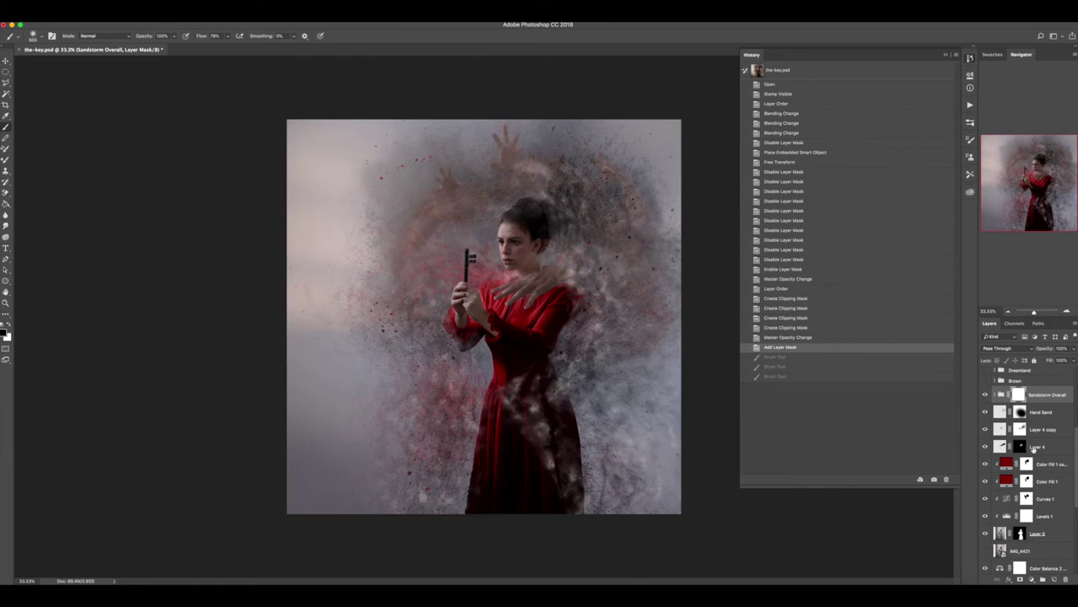
Turn on the Brown, Dreamland and Dodge & Burn layers for a muted brownish grade.
scroll(1021, 413, "up", 5)
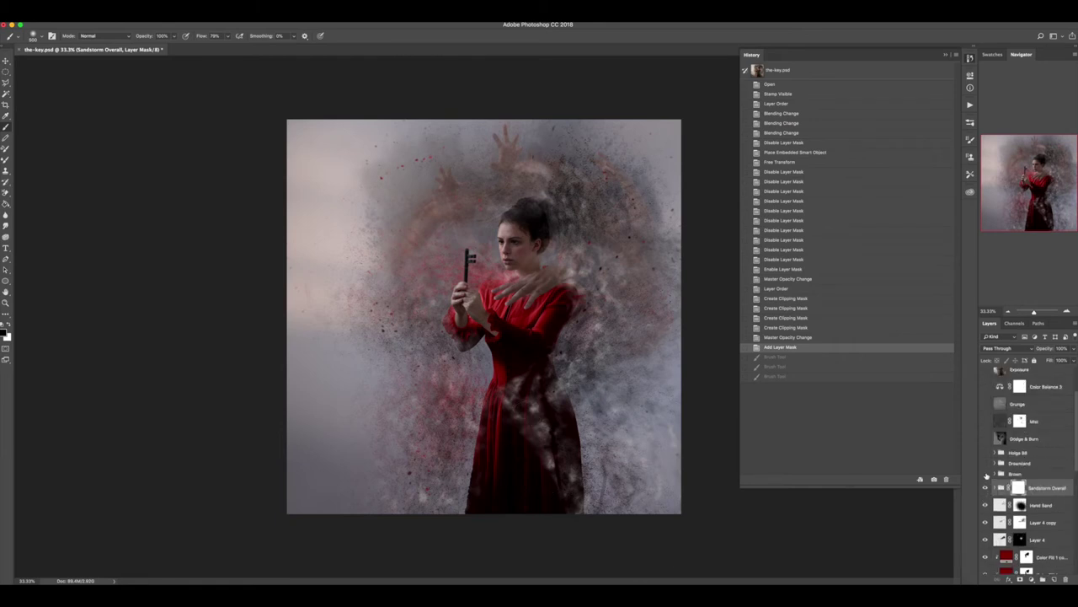
left_click(986, 474)
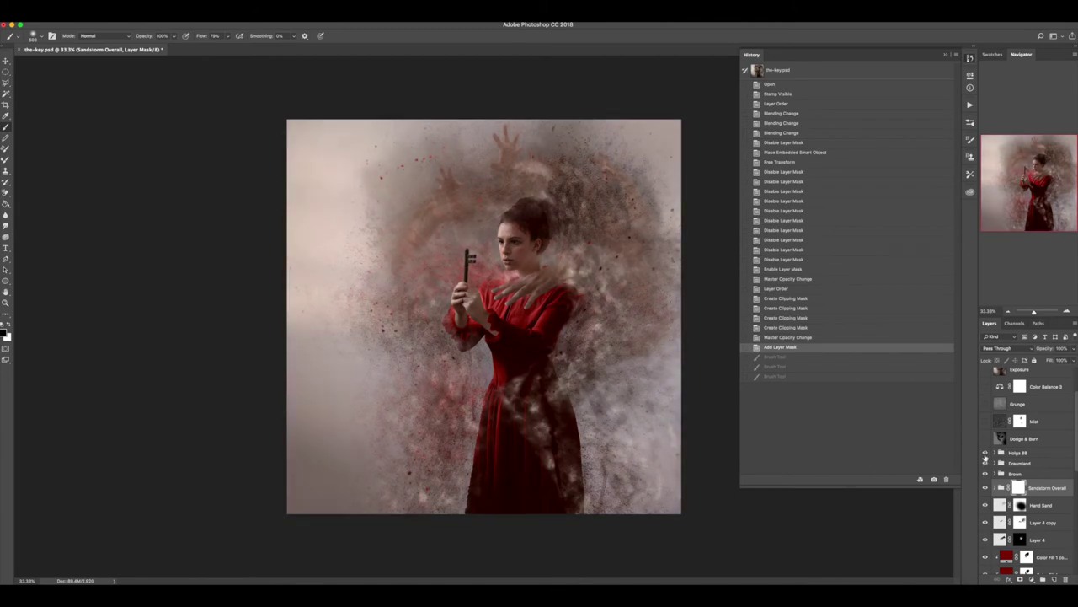
left_click(985, 455)
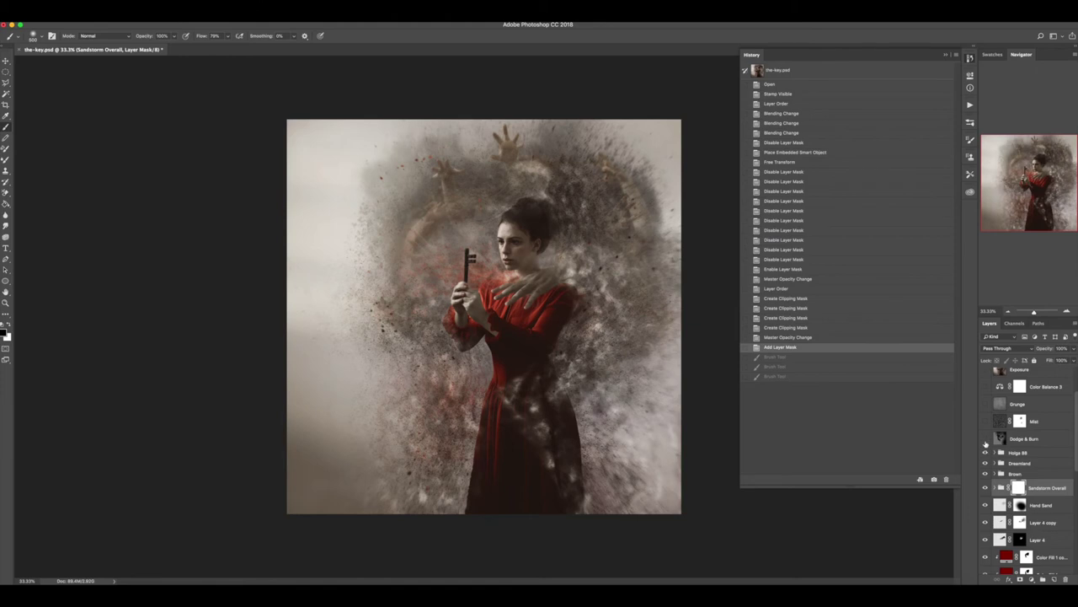
left_click(986, 439)
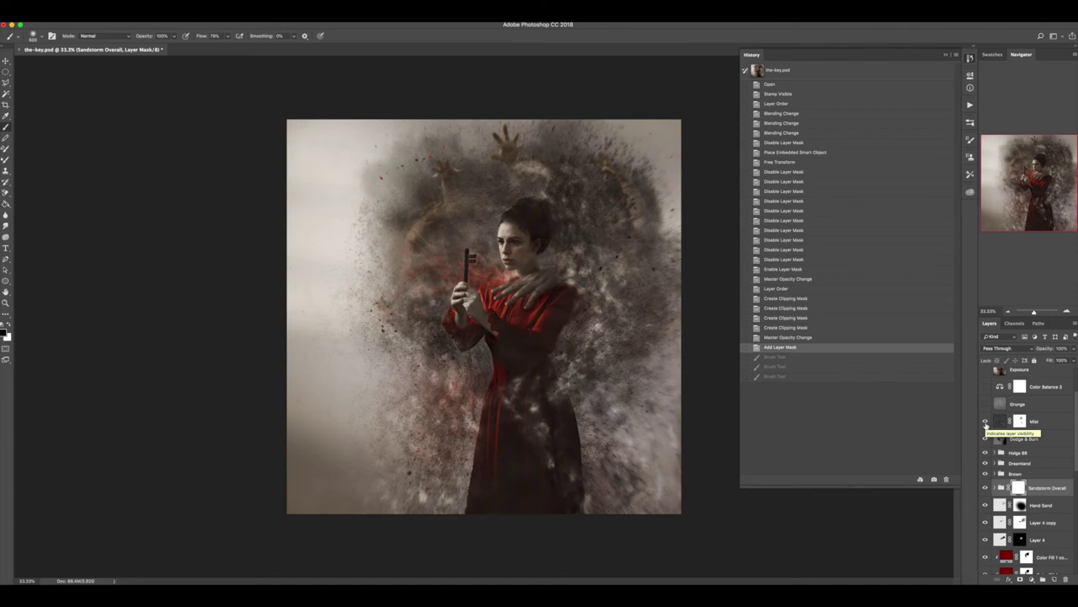
Create a new layer above Mist, fill it grey and render Difference Clouds onto it.
left_click(997, 423)
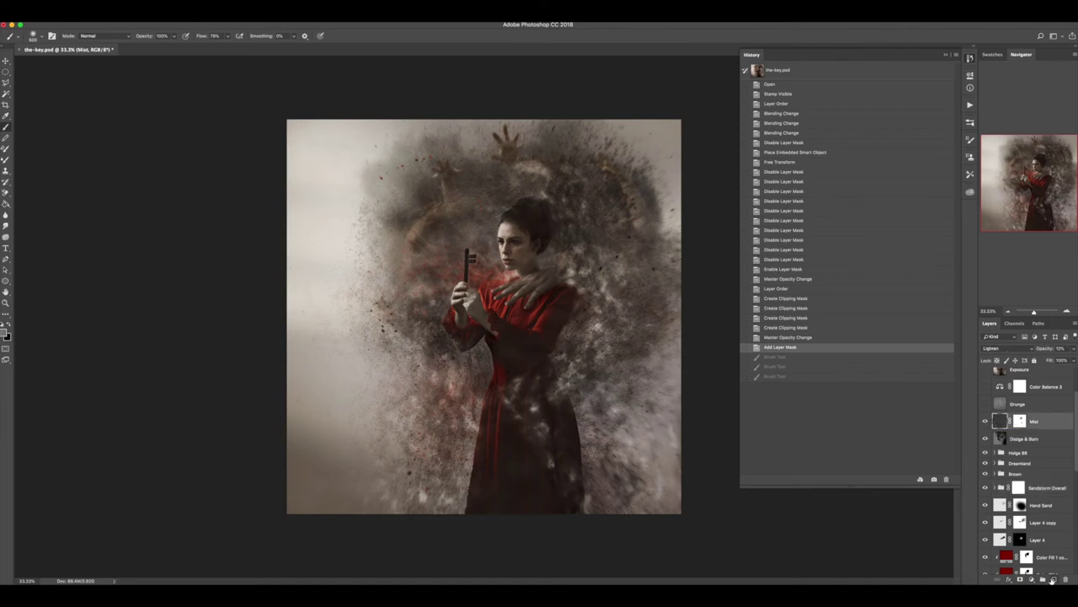
left_click(1053, 580)
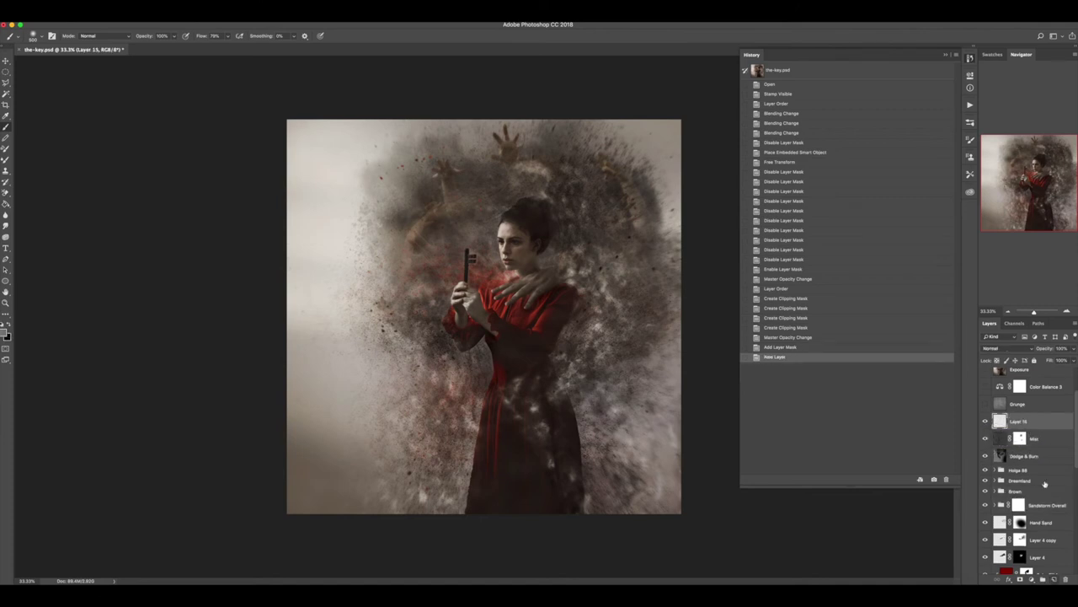
left_click(6, 204)
left_click(290, 208)
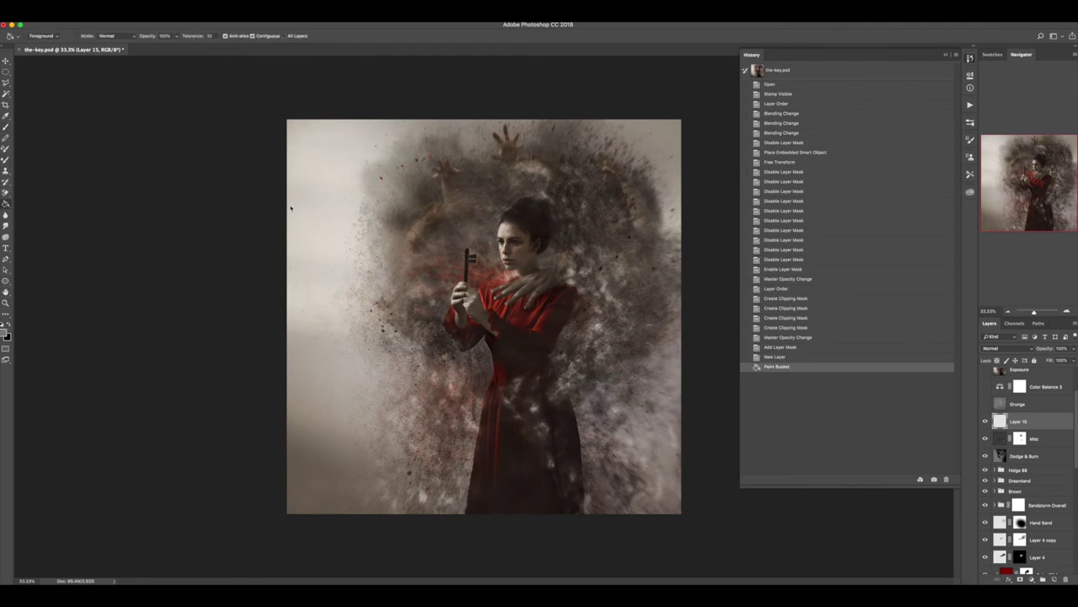
left_click(211, 8)
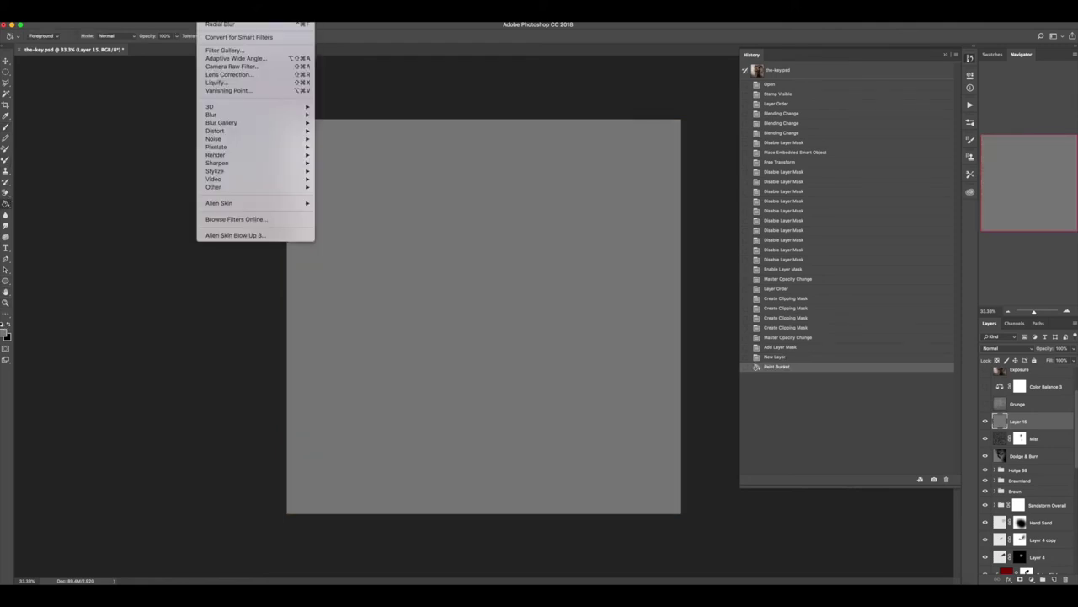
mouse_move(221, 133)
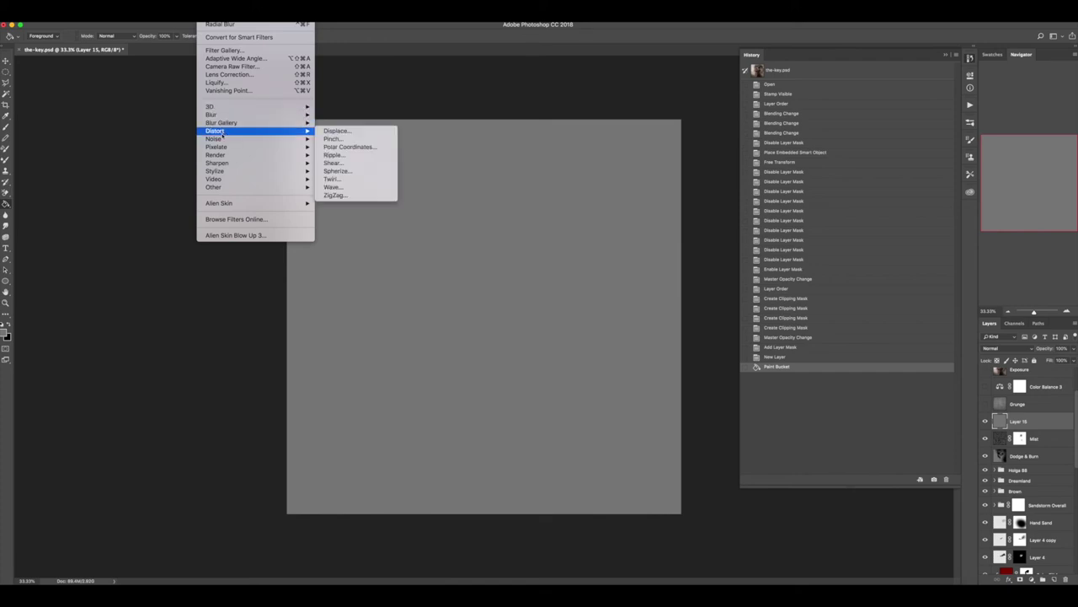
left_click(379, 193)
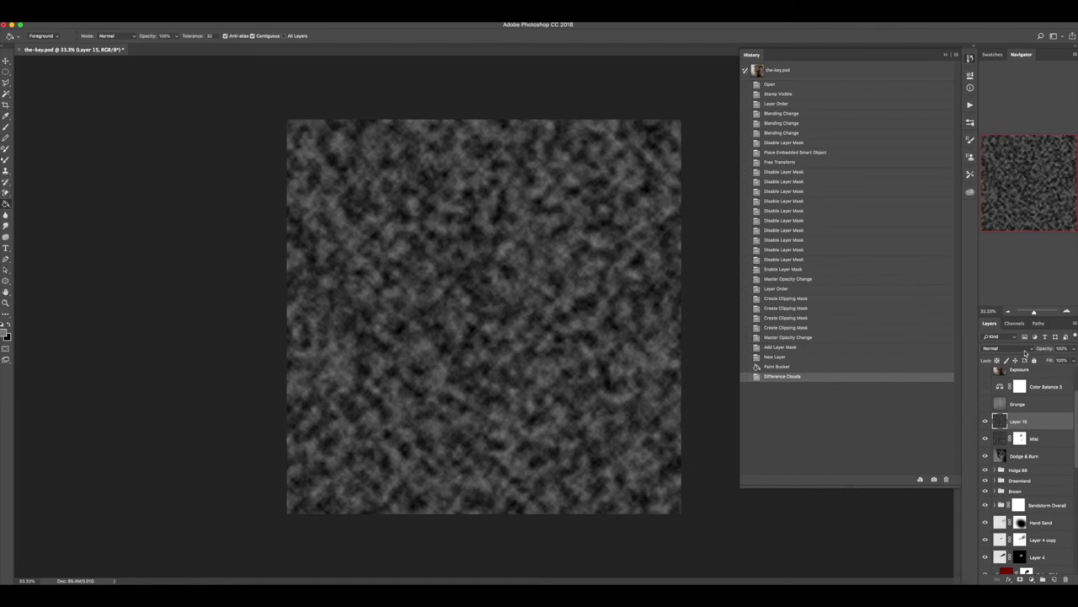
Blend Layer 15 in Soft Light and compare the image with and without it.
left_click(1024, 349)
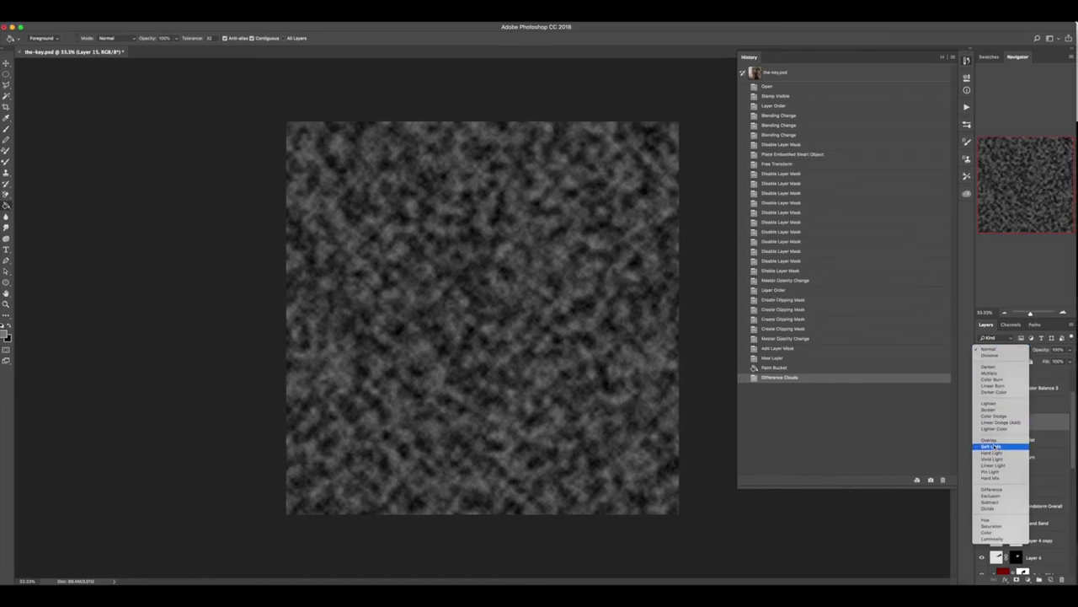
left_click(995, 447)
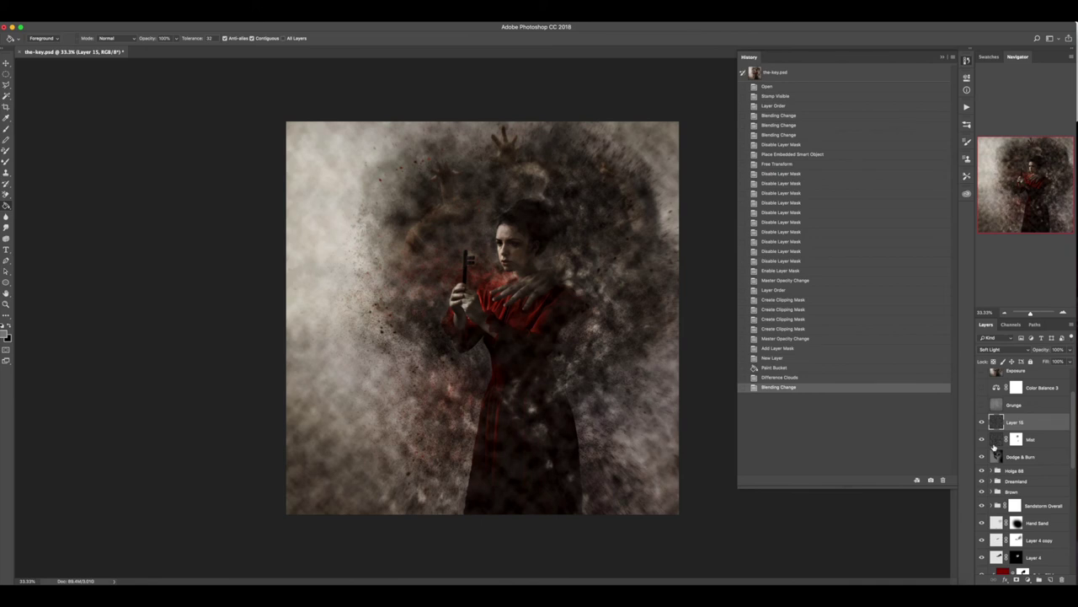
left_click(1038, 440)
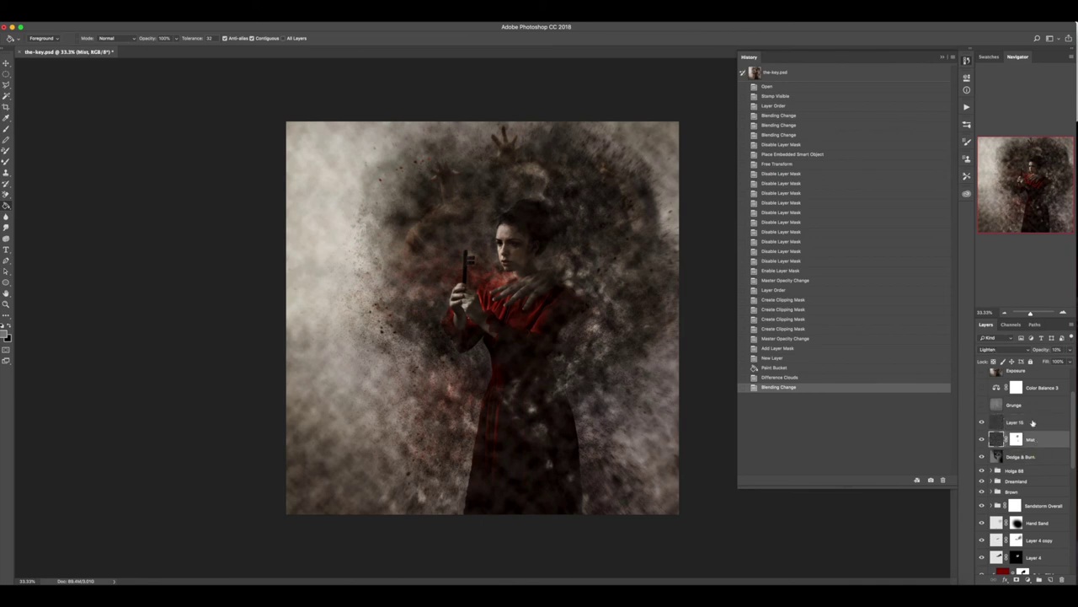
left_click(1033, 423)
left_click(1038, 442)
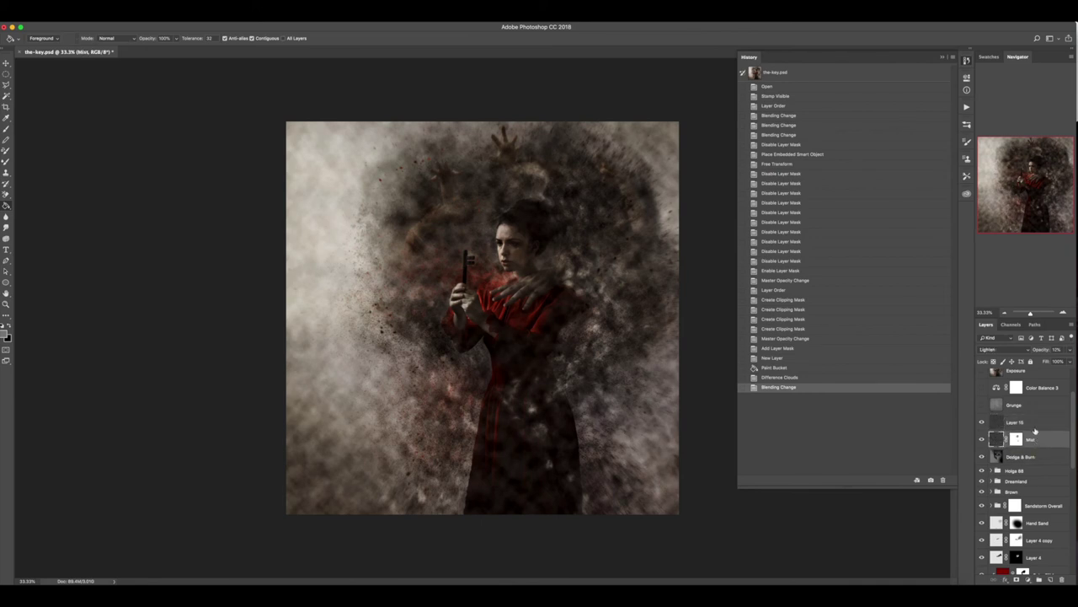
left_click(983, 421)
left_click(1014, 421)
left_click(982, 421)
left_click(983, 421)
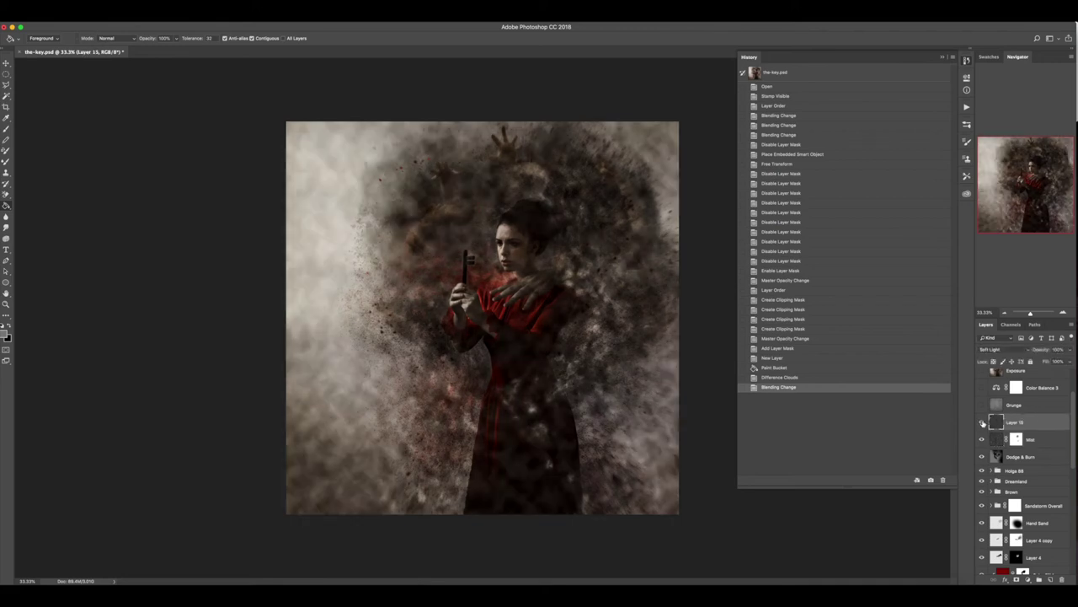
Switch Layer 15 to Screen blending at about 16% opacity.
left_click(1027, 352)
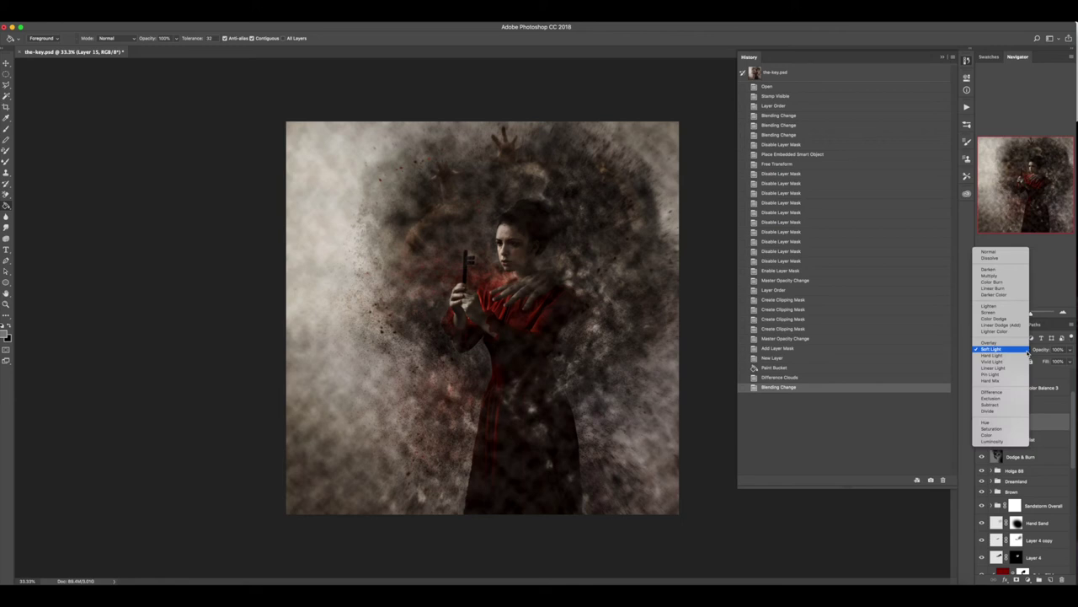
left_click(1071, 355)
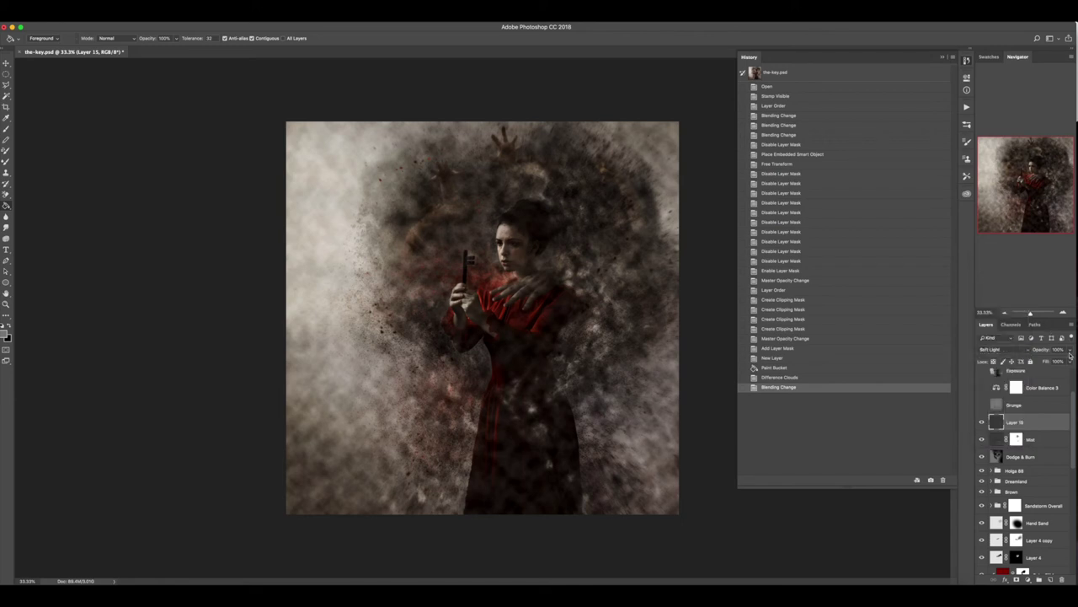
left_click(1070, 351)
left_click_drag(1070, 361, 1052, 360)
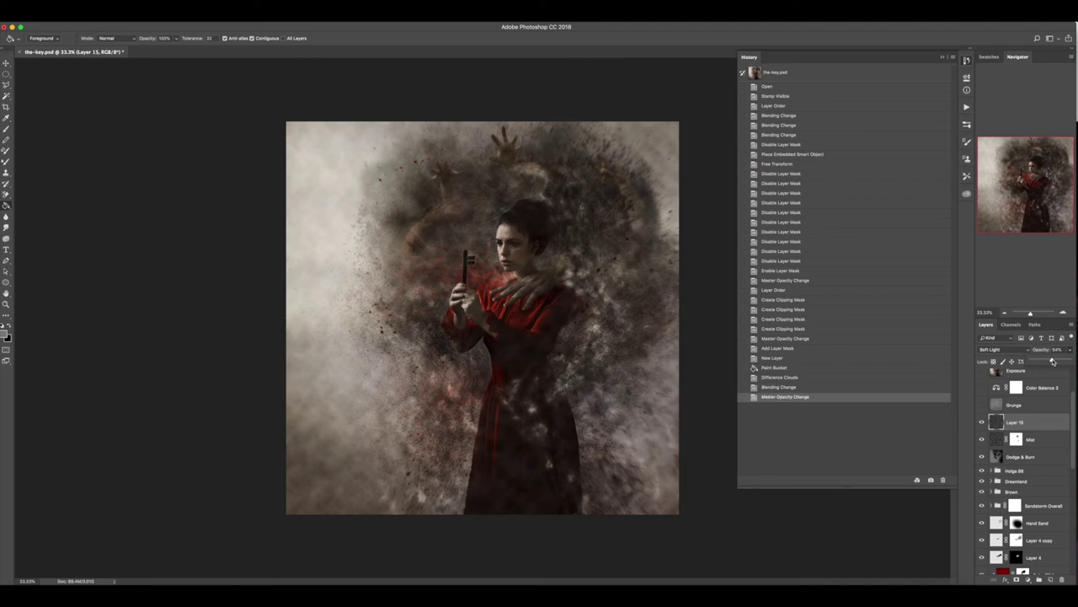
left_click(981, 439)
left_click(1000, 352)
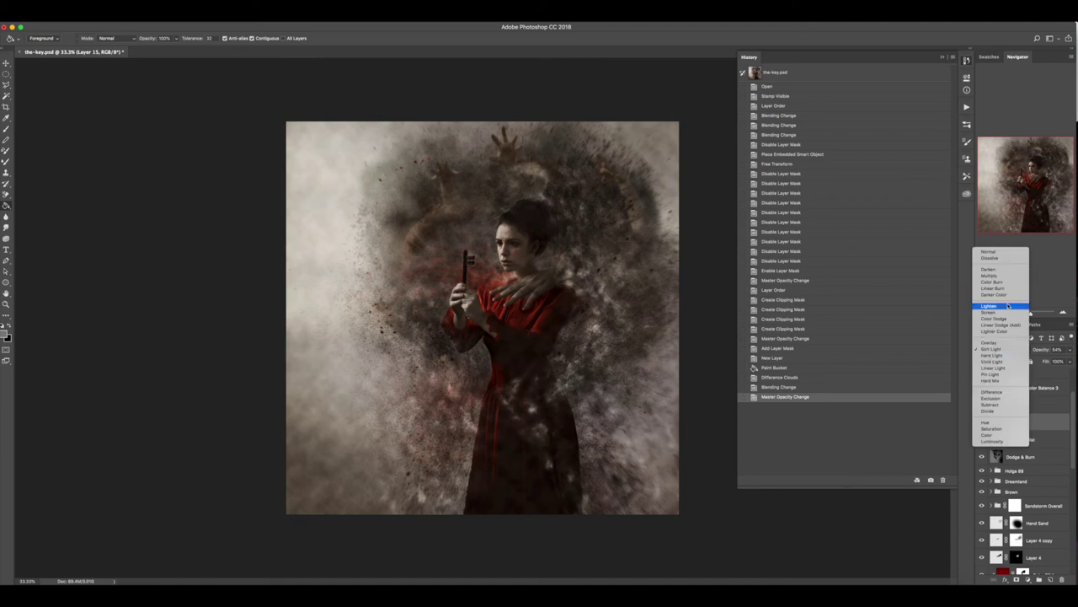
left_click(1004, 312)
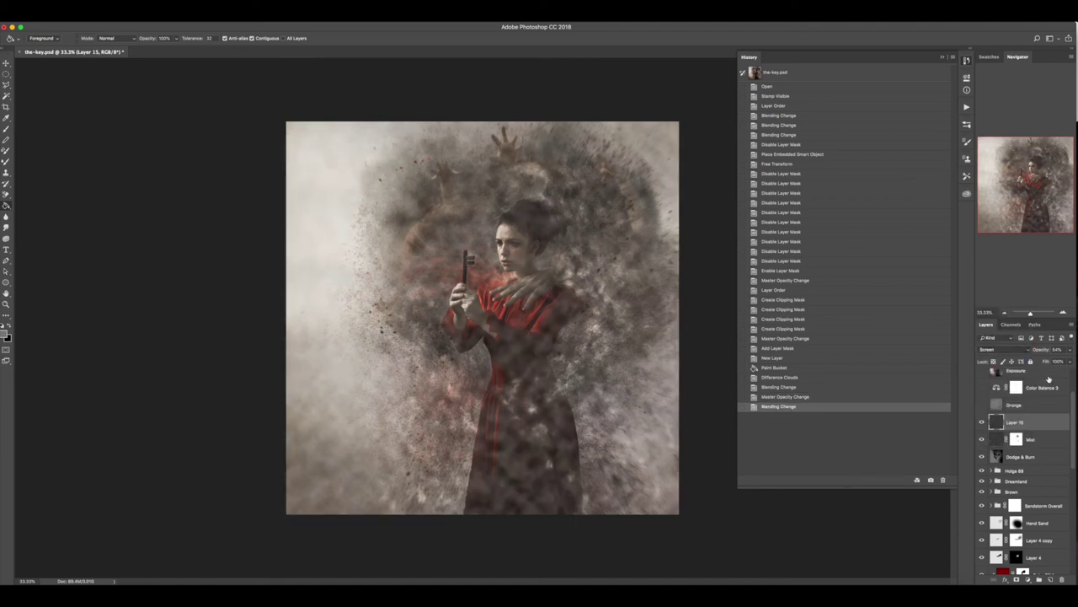
left_click(1070, 349)
left_click_drag(1036, 361, 1040, 360)
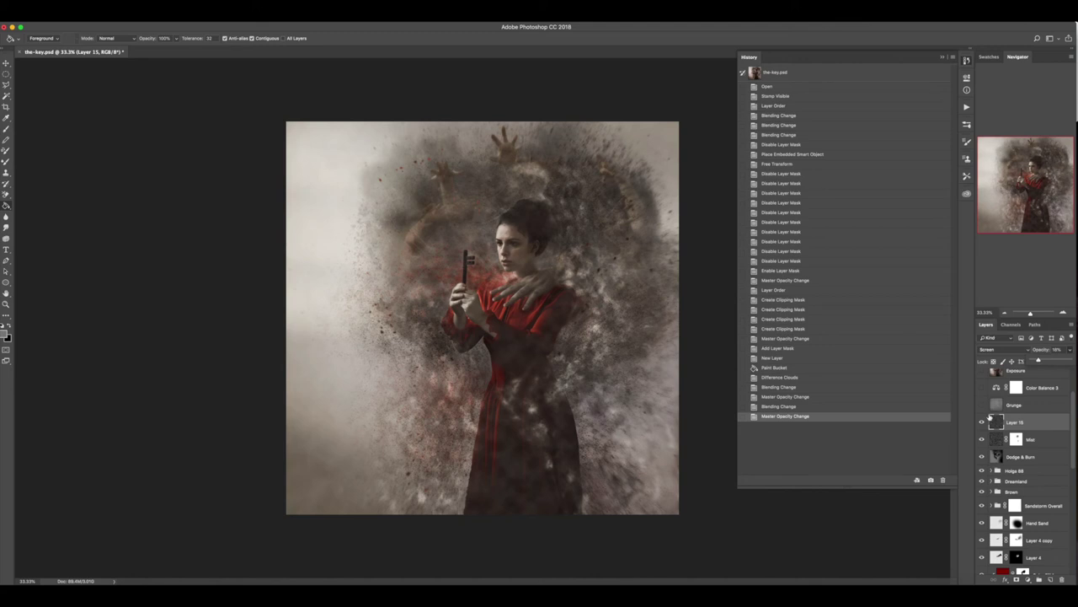
left_click(1022, 421)
Delete Layer 15 and show the Grunge layer, comparing it on and off.
key("Delete")
left_click(982, 405)
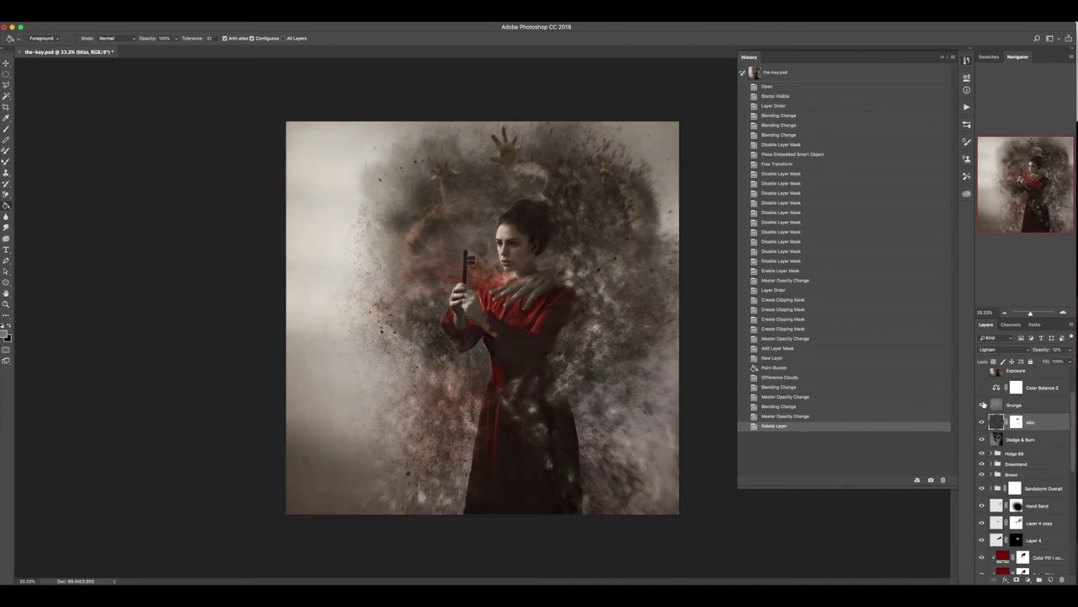
left_click(982, 404)
left_click(982, 405)
Show the Exposure, Layer 13 copy and Hue/Saturation 2 layers, comparing each on and off.
scroll(991, 410, "up", 3)
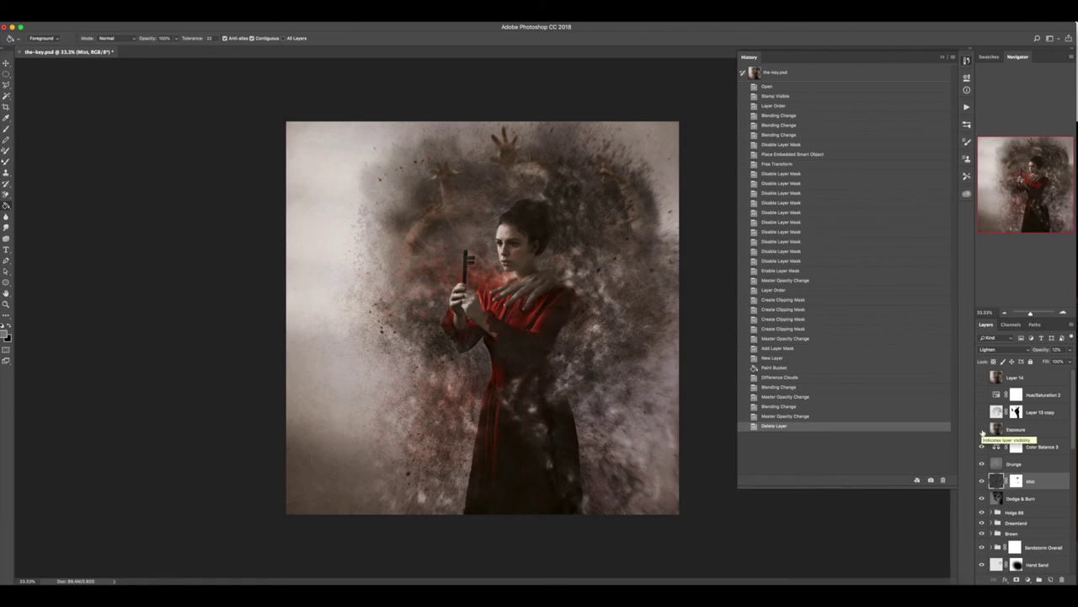
left_click(982, 431)
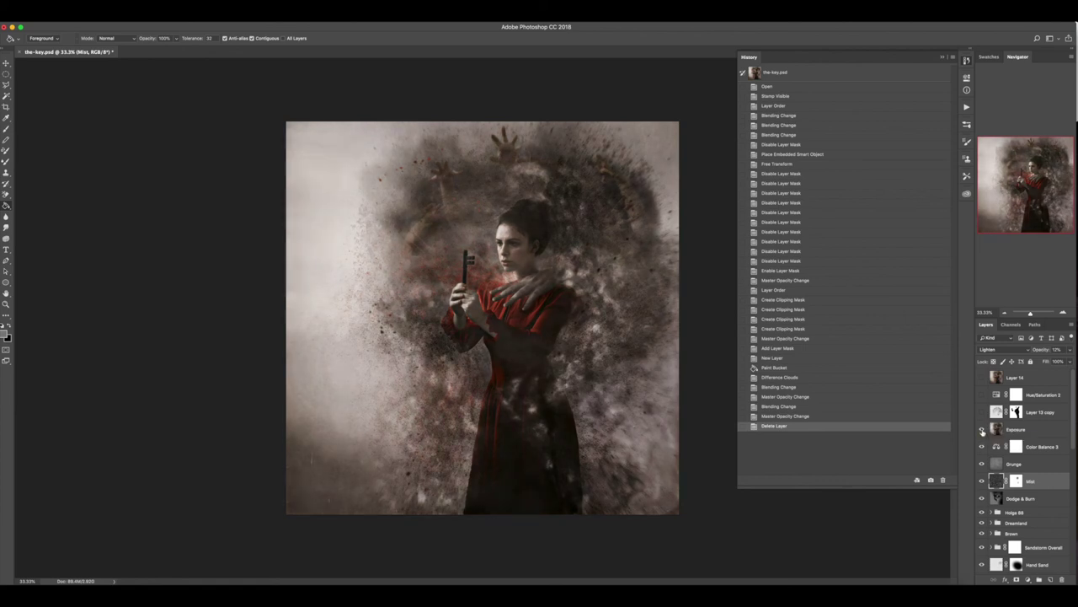
left_click(981, 430)
left_click(981, 429)
left_click(982, 429)
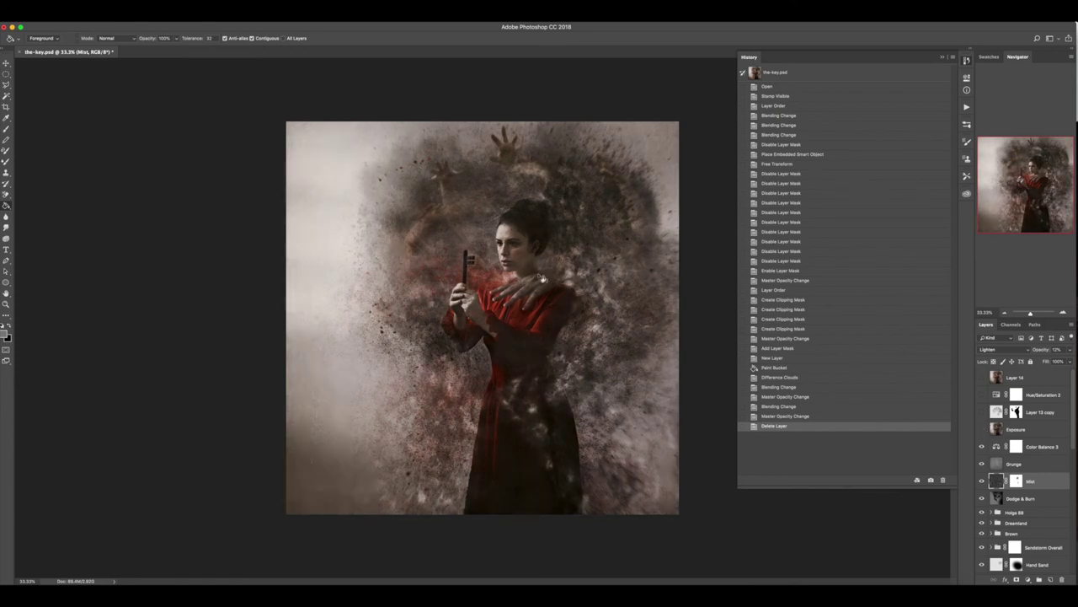
left_click(981, 429)
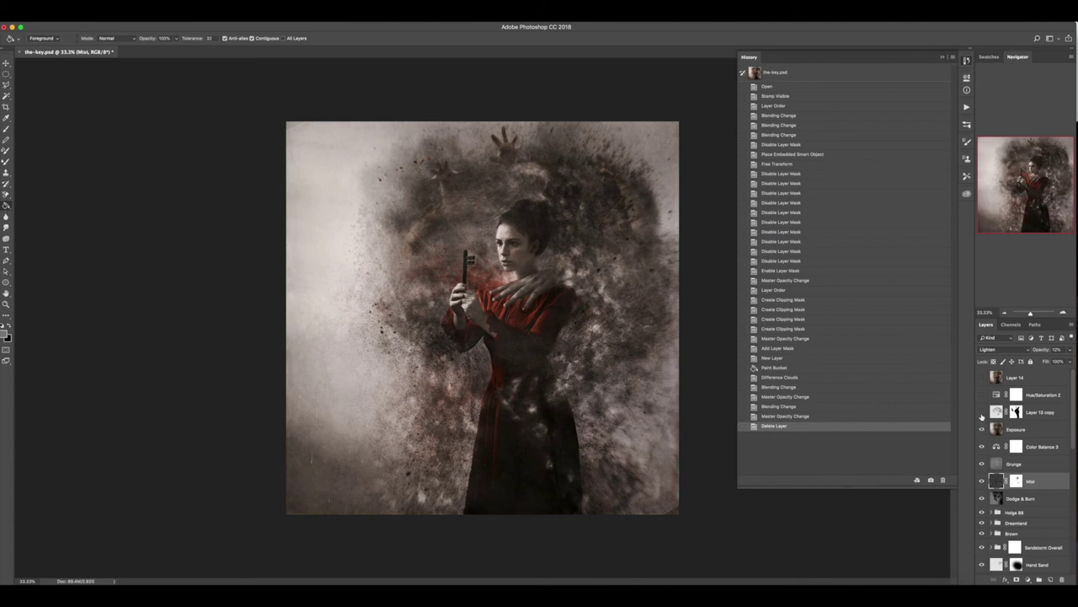
left_click(982, 413)
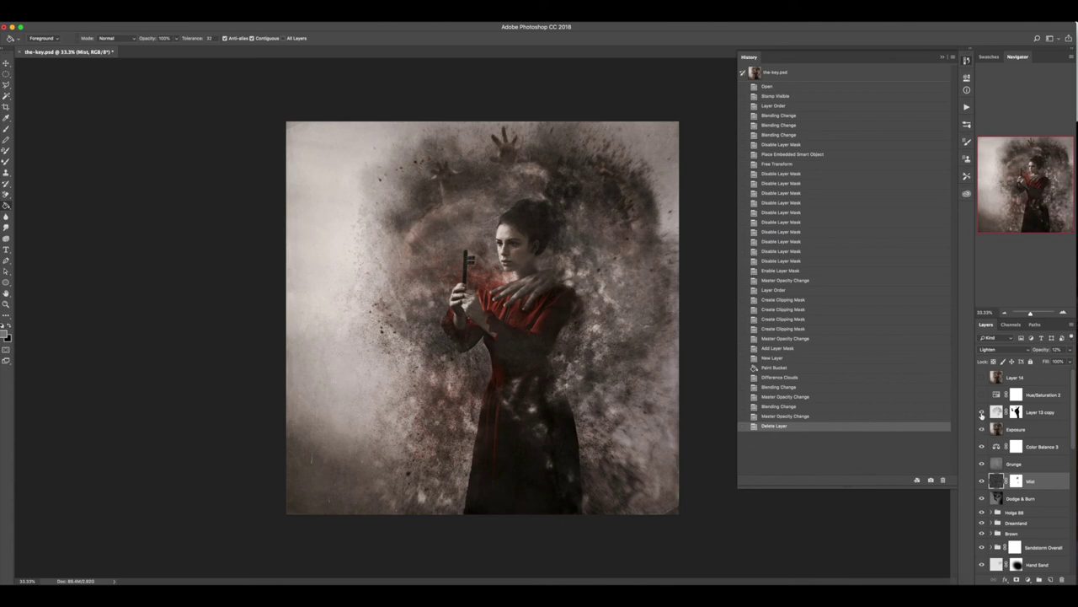
left_click(981, 413)
left_click(982, 413)
left_click(982, 394)
Review the Hue/Saturation 2 settings at +24 saturation, then select Layer 14.
double_click(997, 394)
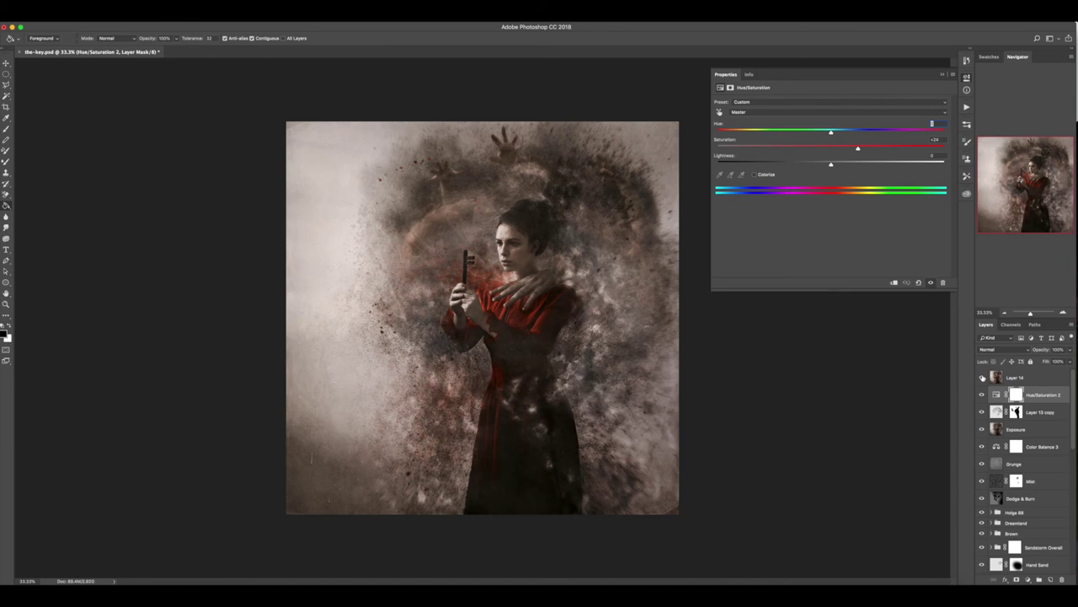
left_click(1014, 379)
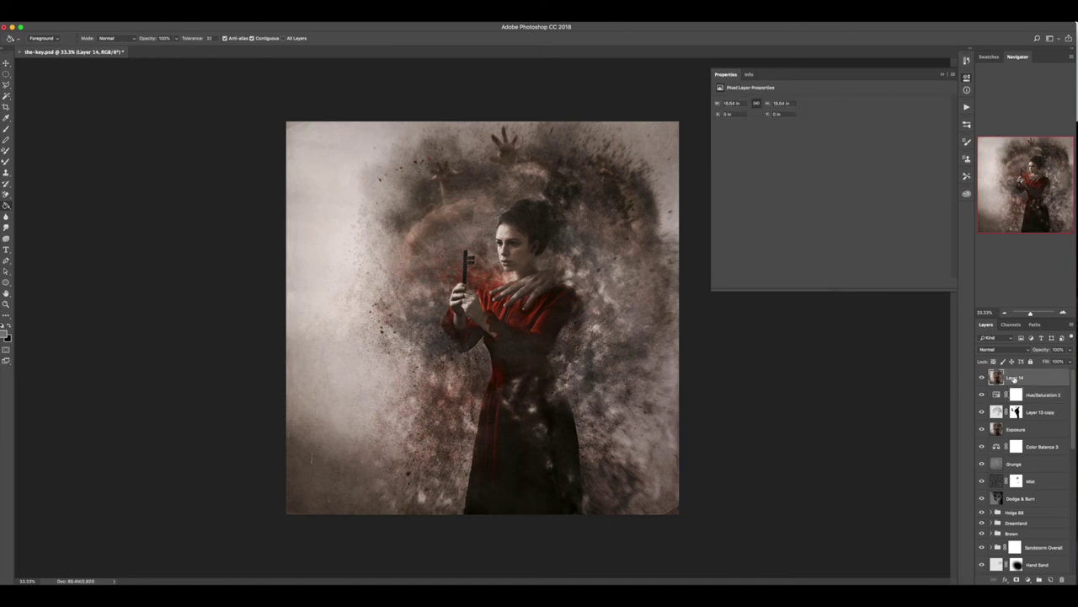